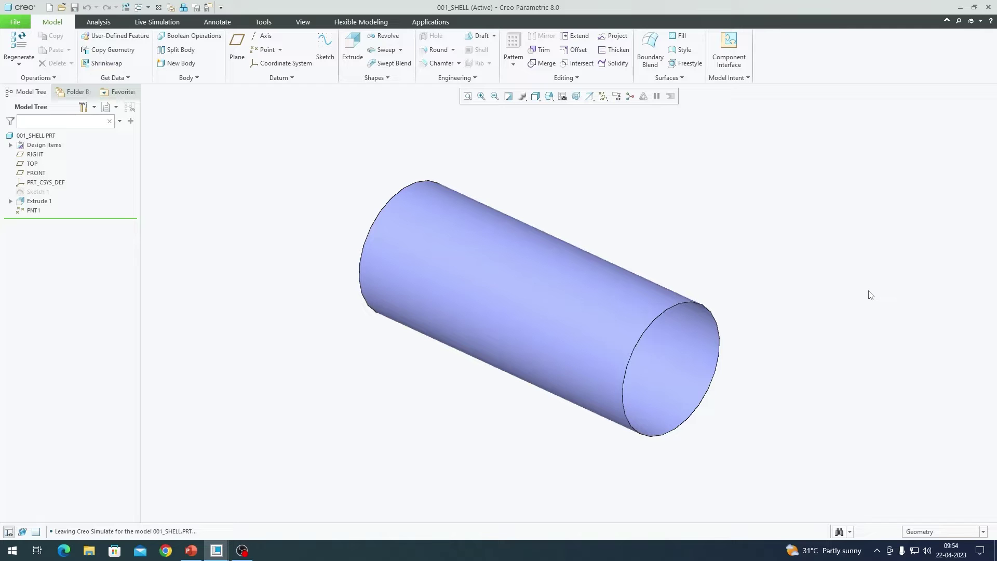
Switch the tube model from Creo Parametric into Creo Simulate.
middle_drag(871, 295, 870, 295)
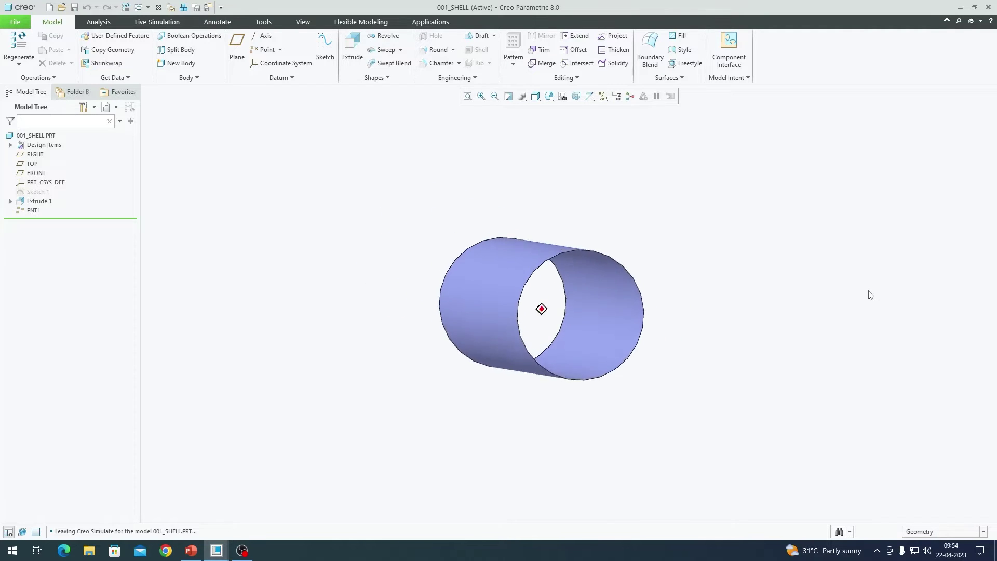
key(ctrl+d)
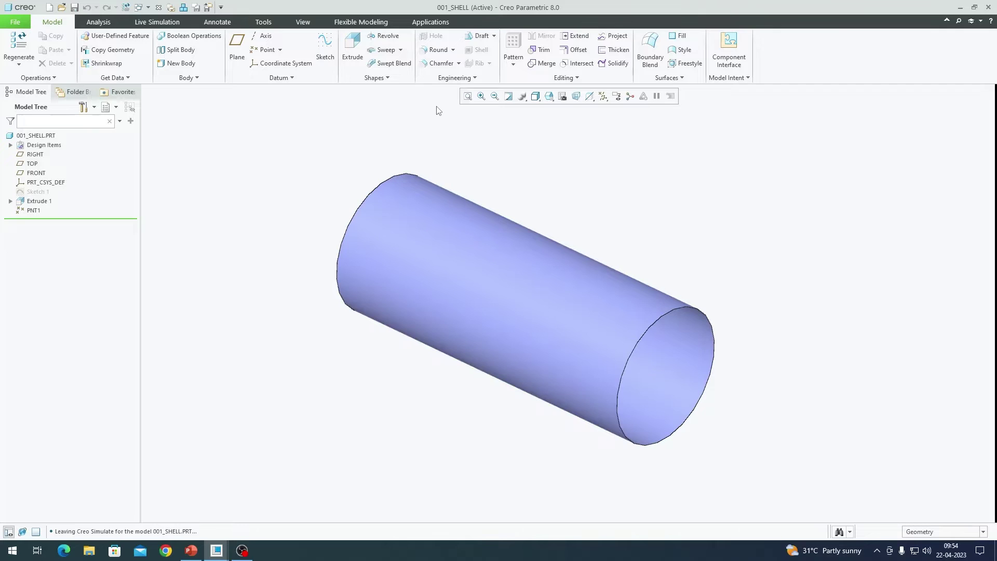
click(422, 23)
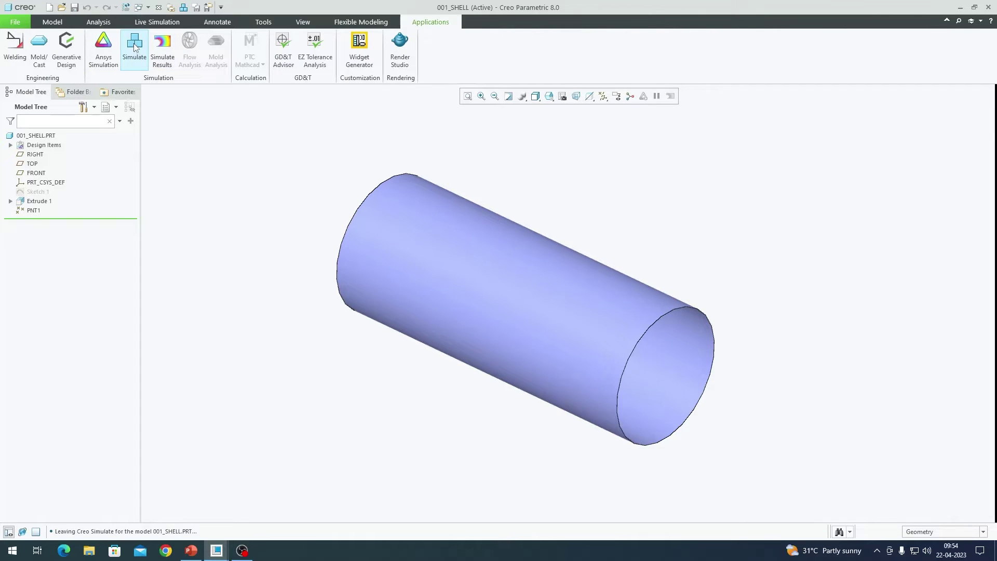
click(134, 49)
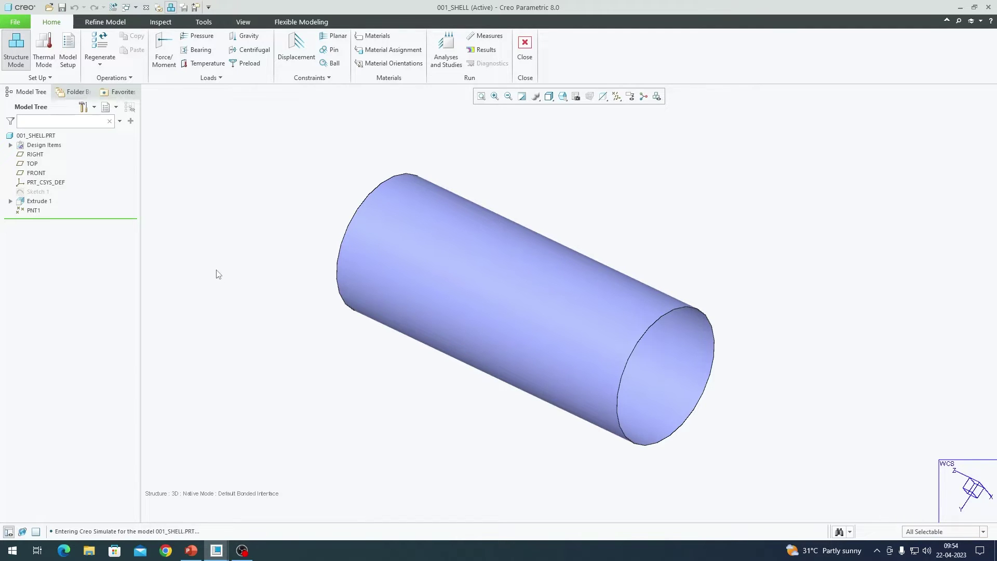
Start a Simple shell idealization and reference both cylindrical surfaces of the tube.
click(117, 24)
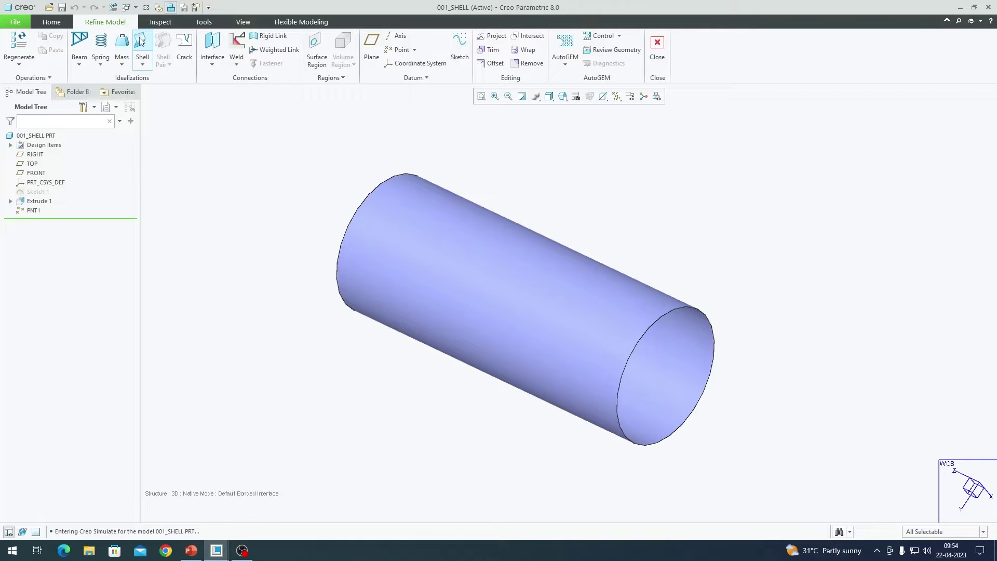
click(141, 42)
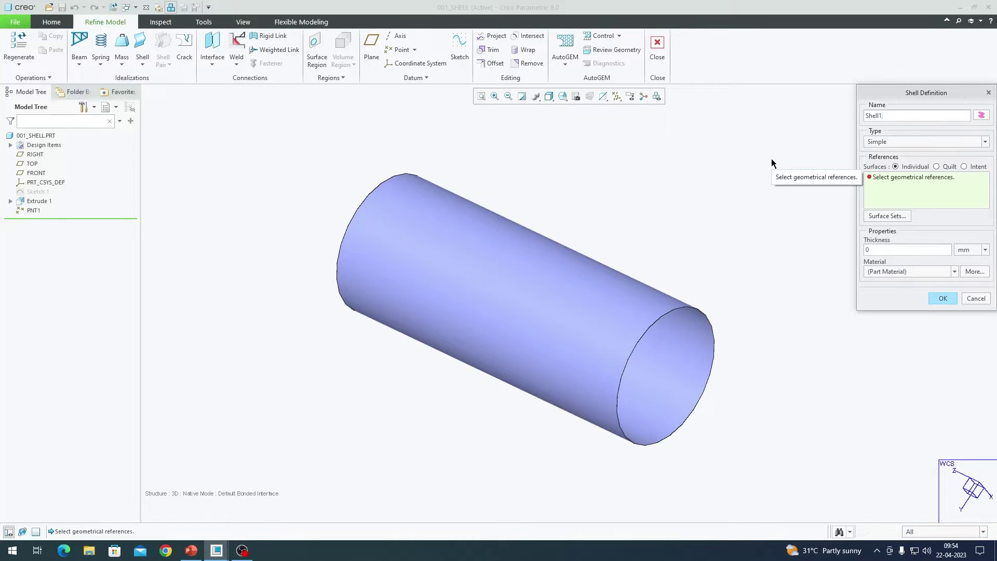
scroll(681, 298, up, 3)
scroll(598, 310, down, 3)
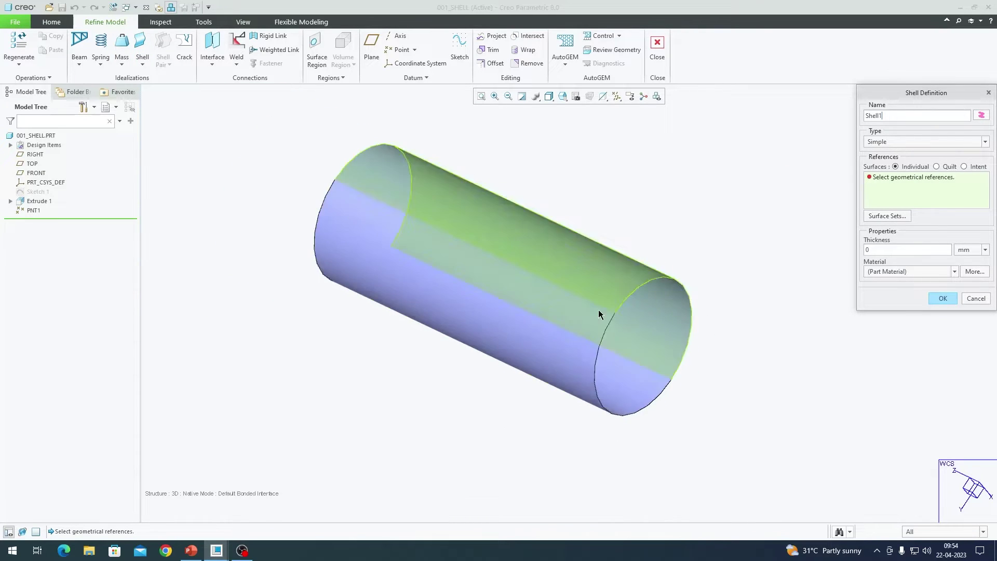
scroll(640, 328, up, 2)
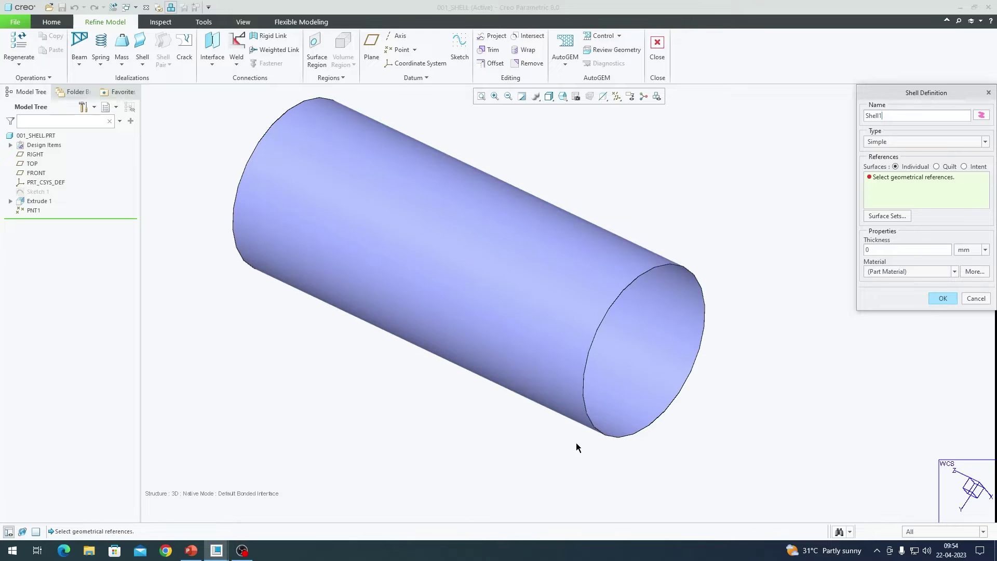
scroll(577, 450, down, 1)
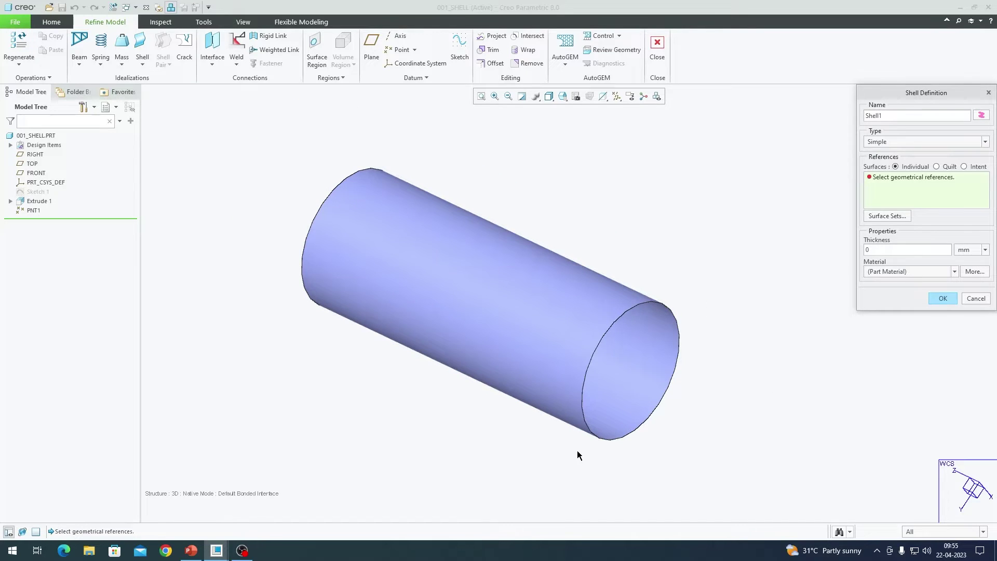
click(558, 284)
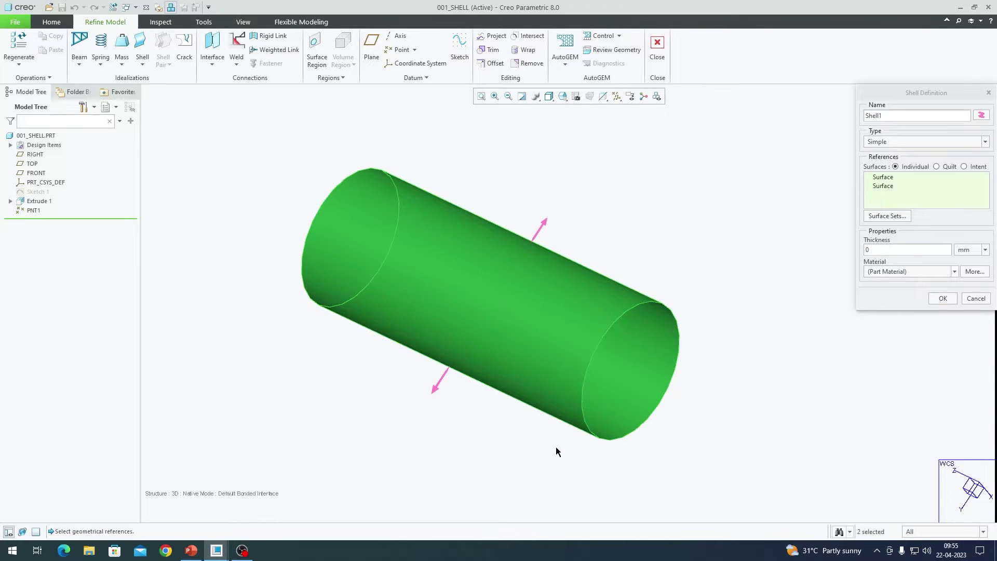
Set the shell thickness to 1 mm and finish the shell definition.
click(880, 248)
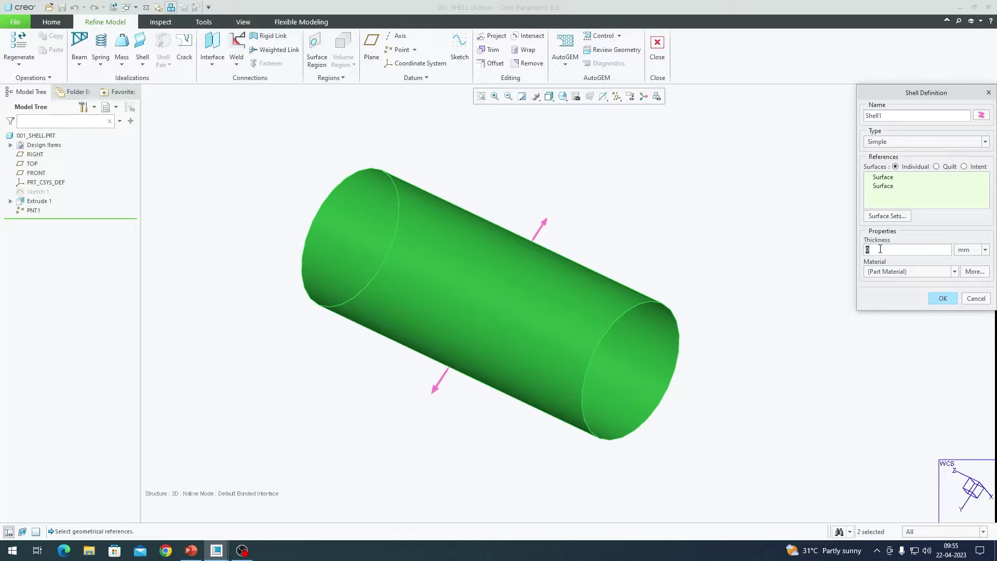
drag(930, 90, 856, 133)
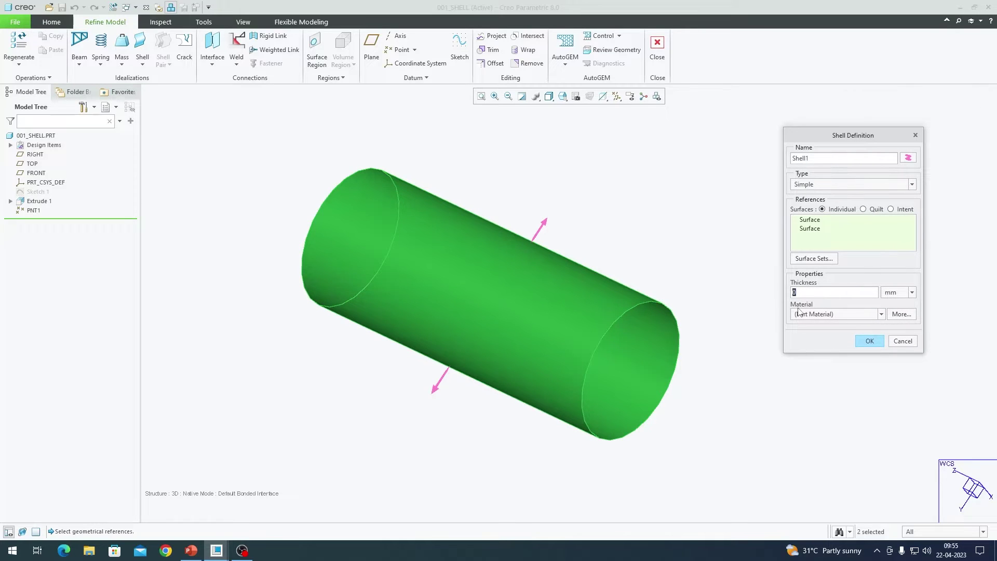
text(1)
click(869, 341)
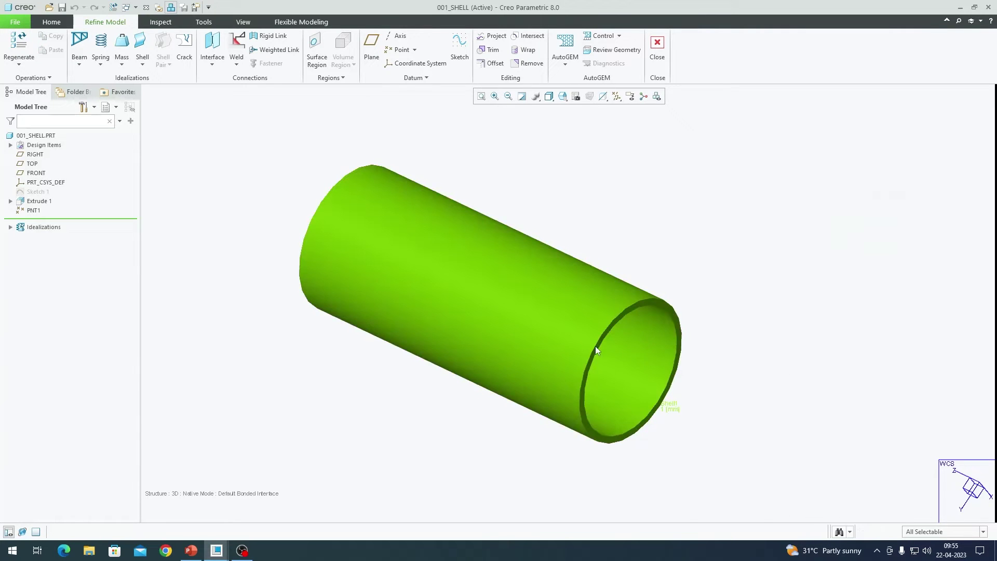
Examine the shell idealization's thickness display along the tube and at its open ends.
scroll(581, 328, up, 3)
scroll(594, 341, down, 3)
middle_drag(594, 342, 494, 303)
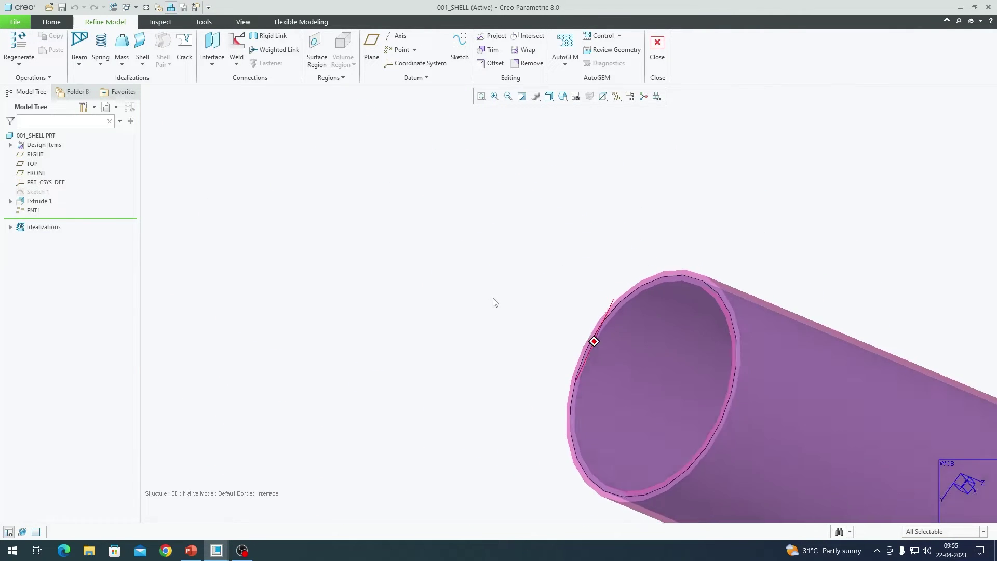
scroll(572, 358, down, 3)
click(603, 374)
middle_drag(595, 368, 648, 390)
scroll(549, 340, up, 3)
middle_drag(556, 312, 594, 336)
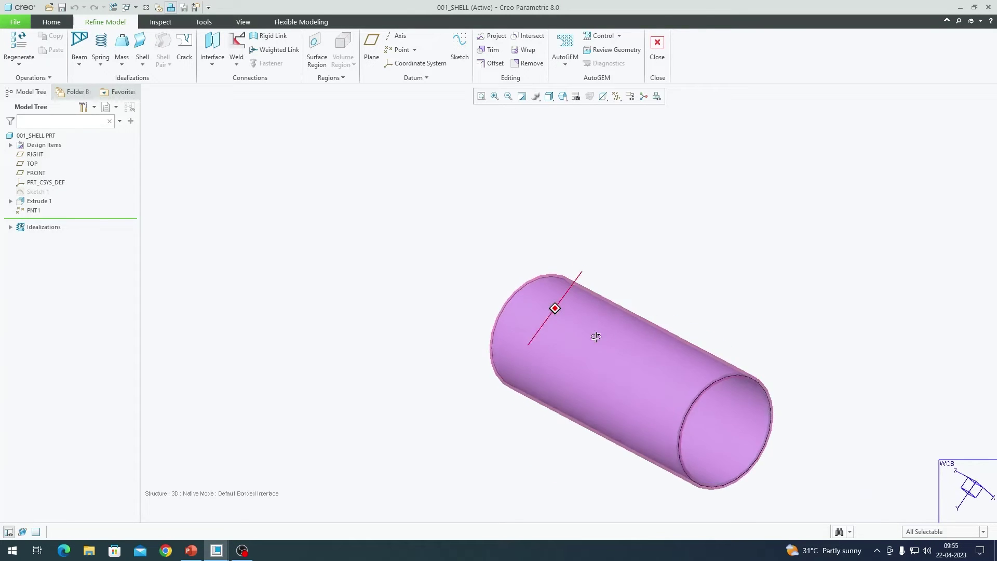
scroll(562, 371, down, 3)
scroll(586, 382, up, 3)
scroll(731, 413, down, 2)
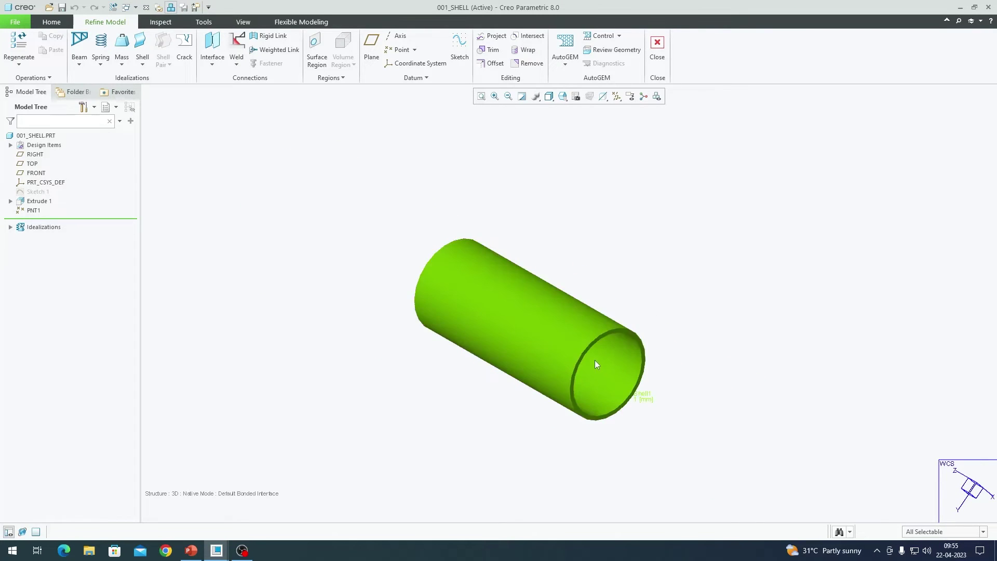
scroll(574, 367, up, 3)
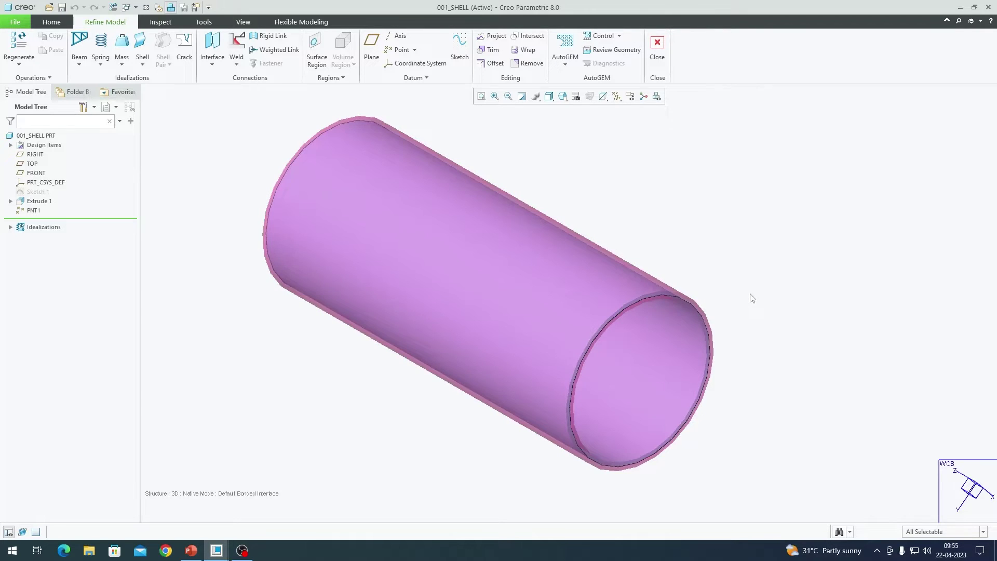
scroll(750, 313, down, 3)
scroll(750, 313, up, 3)
Suppress the tube's shell idealization and confirm the suppression.
click(579, 271)
key(Delete)
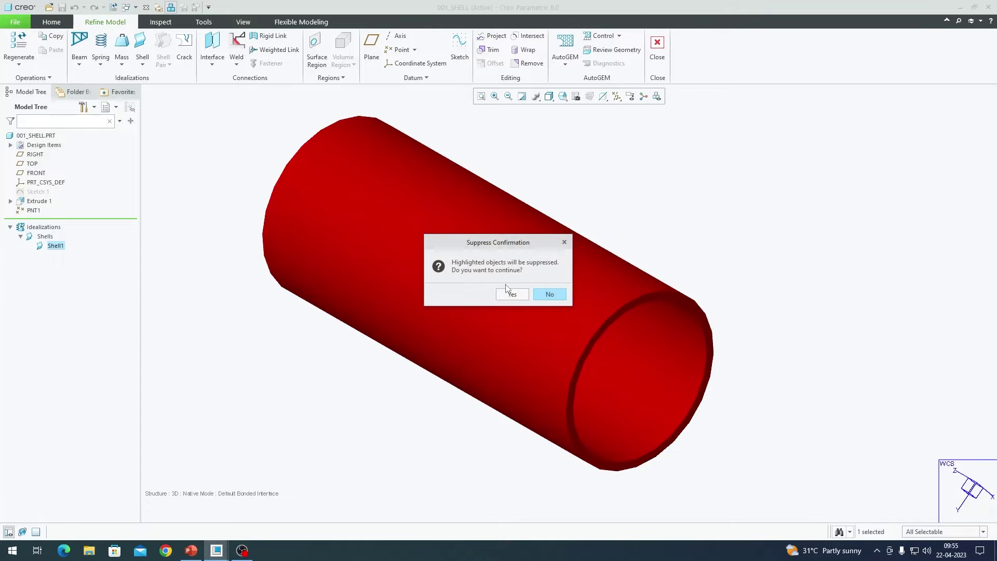
click(511, 294)
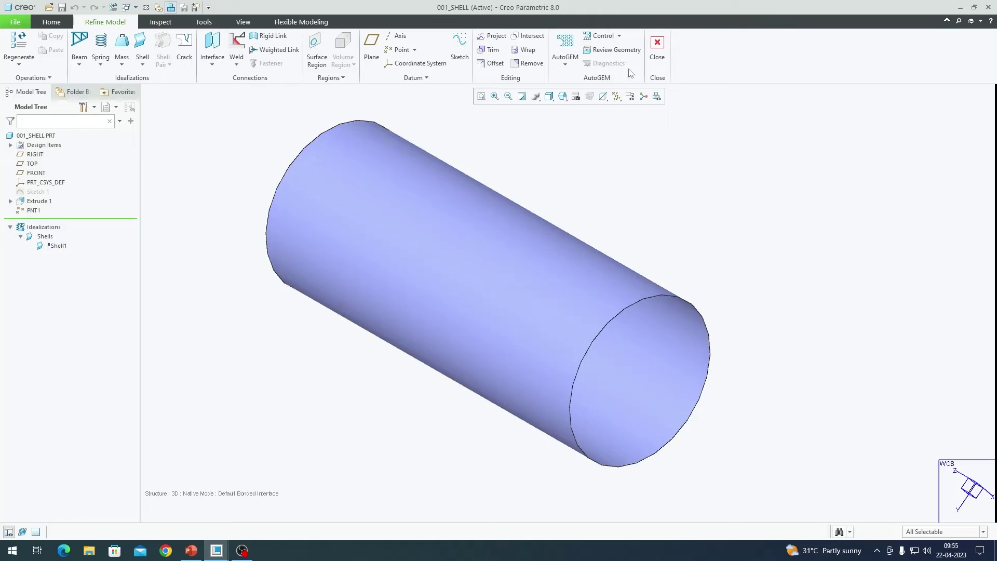
Leave Creo Simulate and assign the Steel_low_carbon material from the Ferrous_metals library to the part.
click(657, 52)
right_click(39, 135)
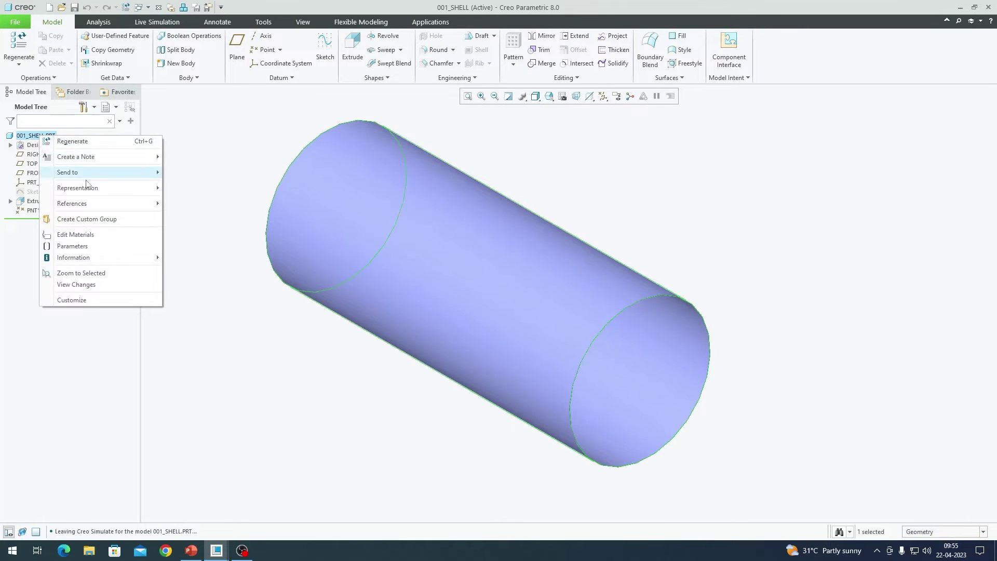
click(91, 237)
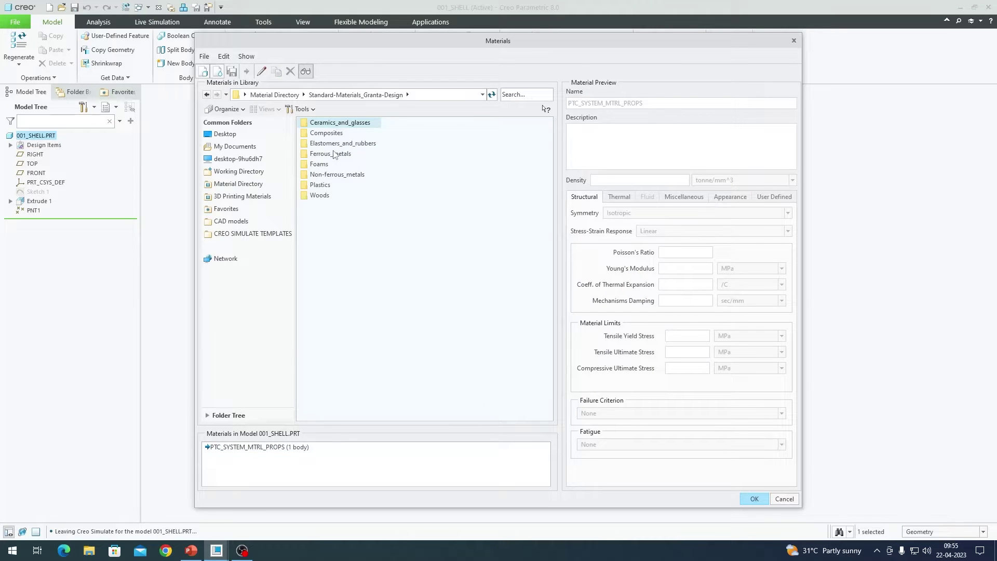
double_click(334, 154)
double_click(347, 251)
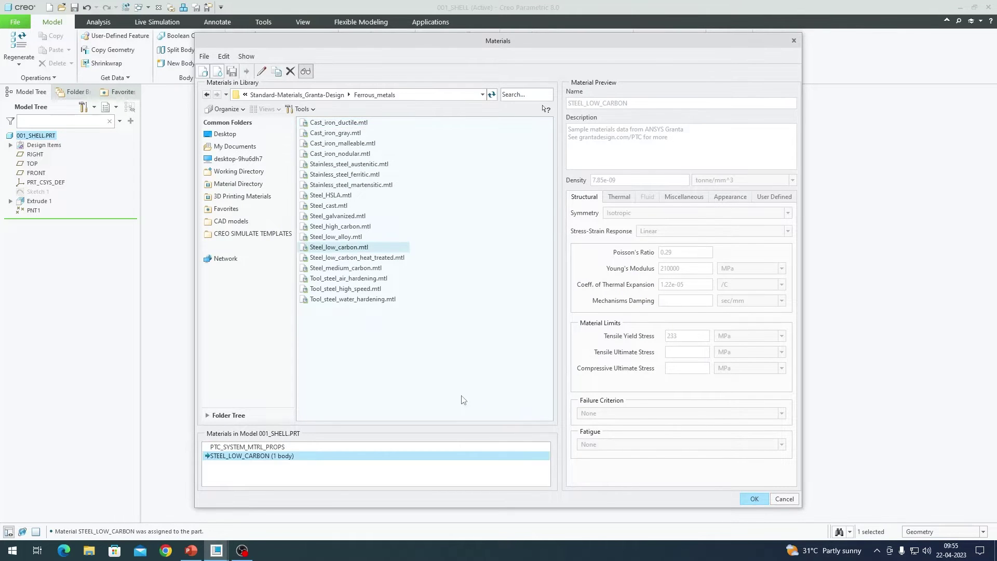
middle_click(465, 401)
middle_drag(490, 269, 480, 263)
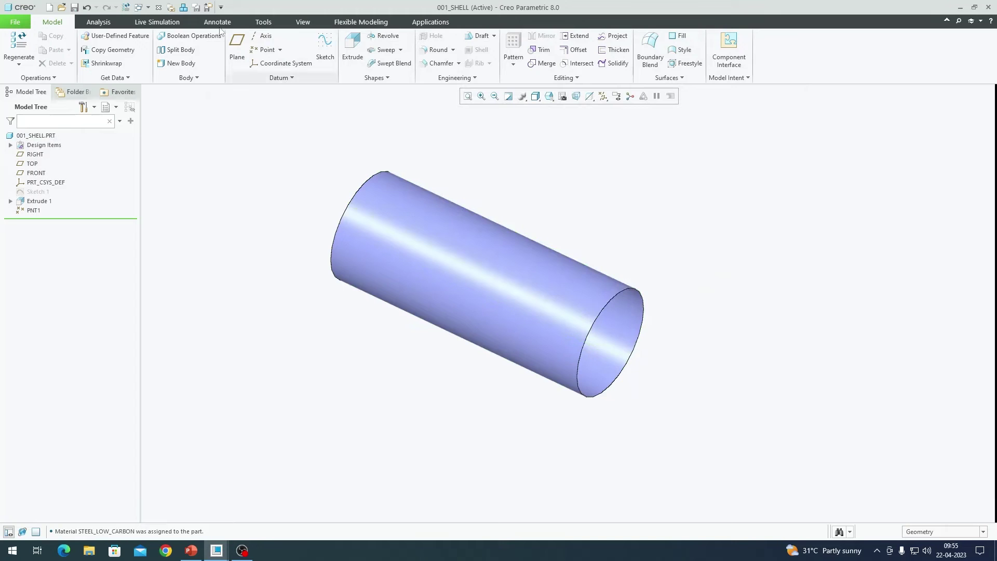
Return to Creo Simulate, try to mesh the model with AutoGEM, and dismiss its diagnostics.
click(430, 22)
click(133, 49)
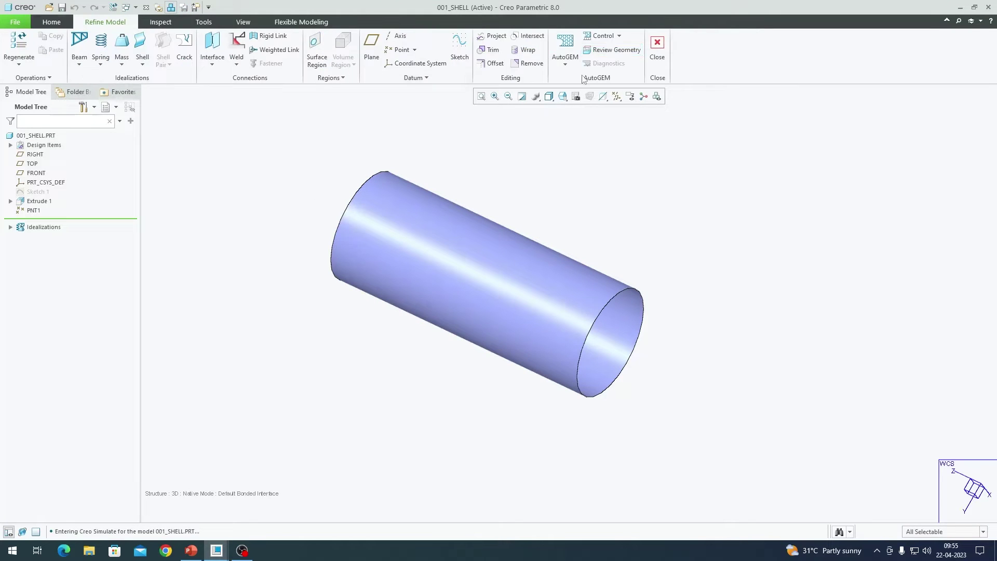
click(565, 49)
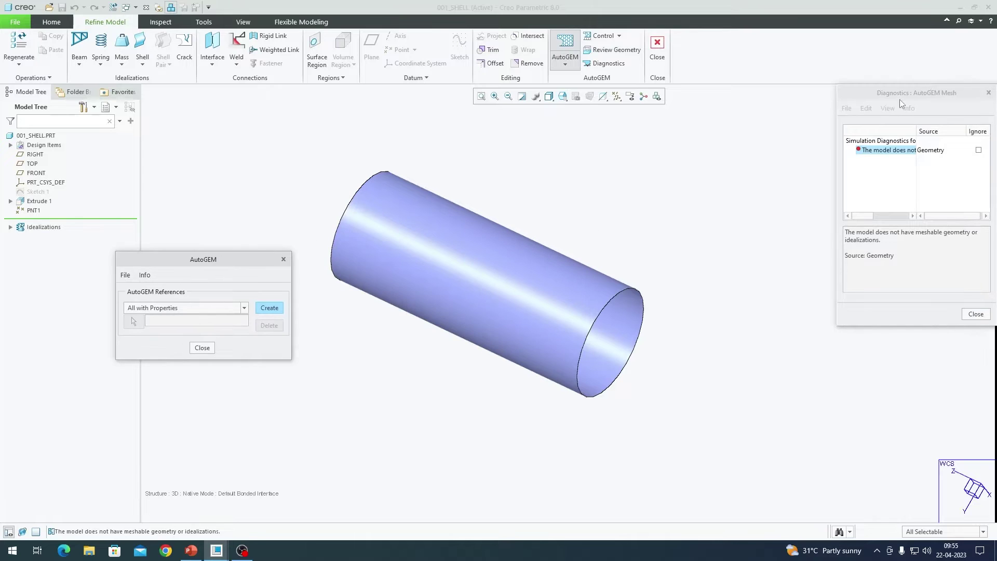
drag(901, 93, 688, 135)
drag(624, 217, 536, 218)
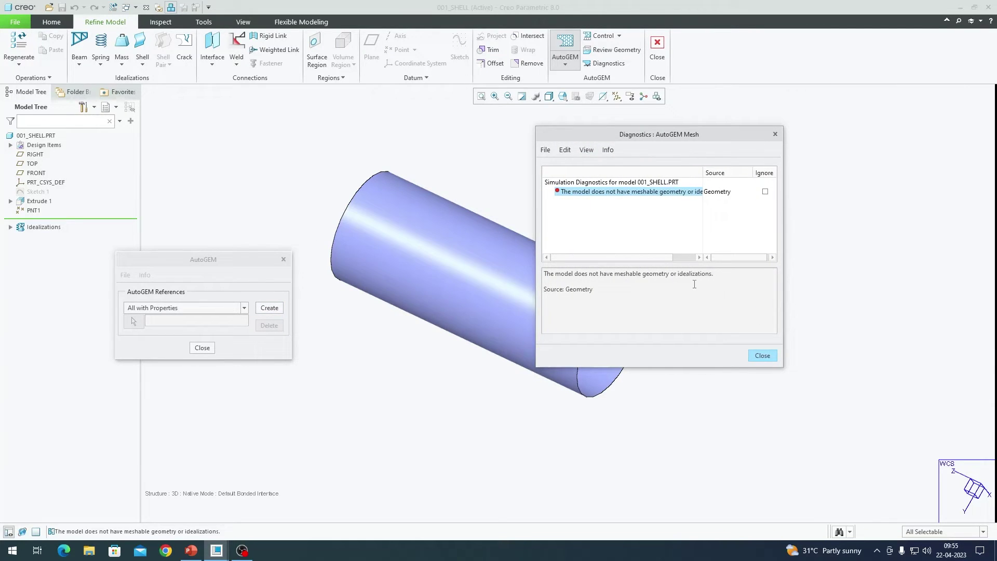
click(762, 354)
click(202, 348)
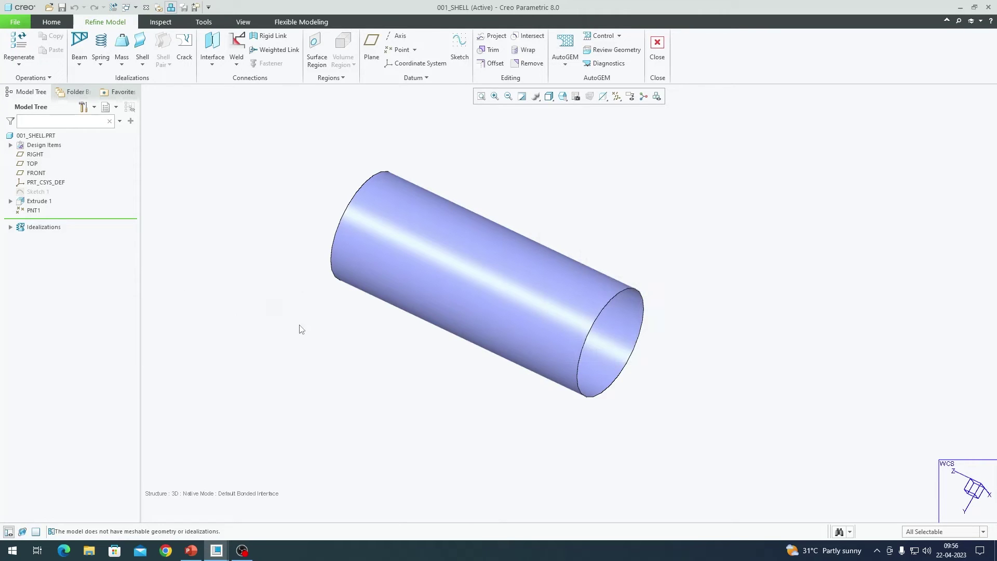
Resume the suppressed Shell1 idealization.
click(11, 226)
click(21, 236)
click(55, 246)
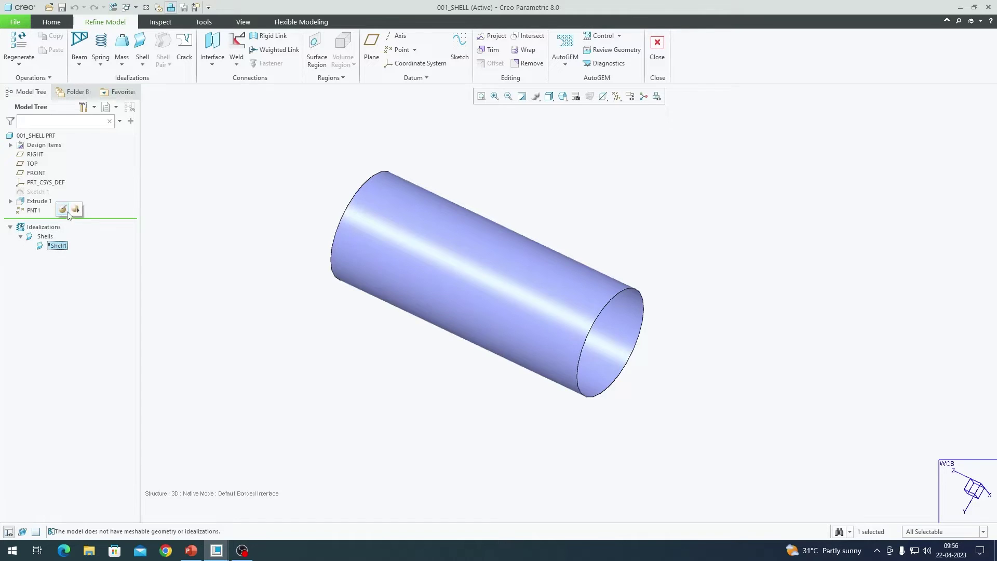
click(391, 353)
Generate the AutoGEM mesh for All with Properties, inspect it on the tube, and close the mesh summary and AutoGEM.
click(565, 50)
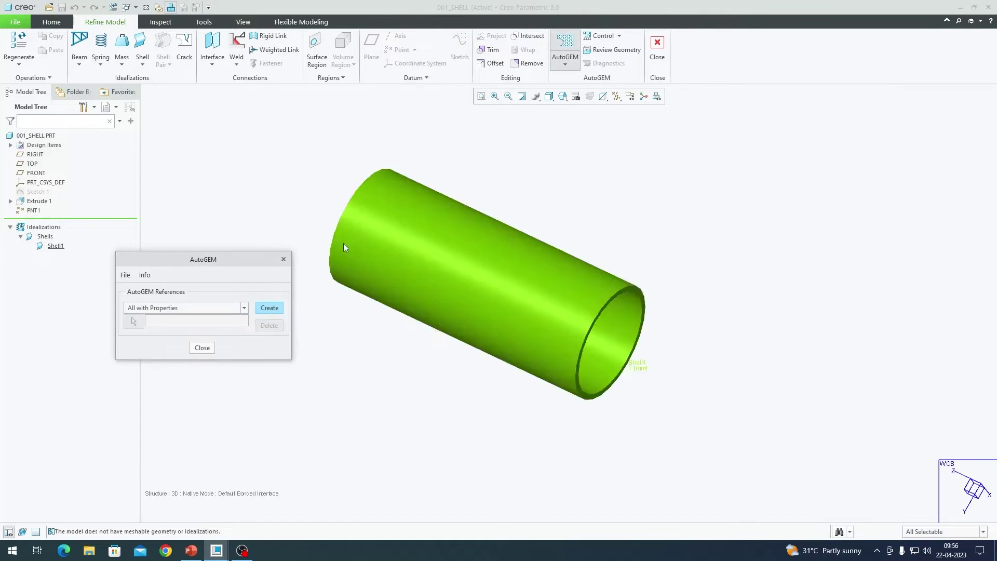
click(274, 310)
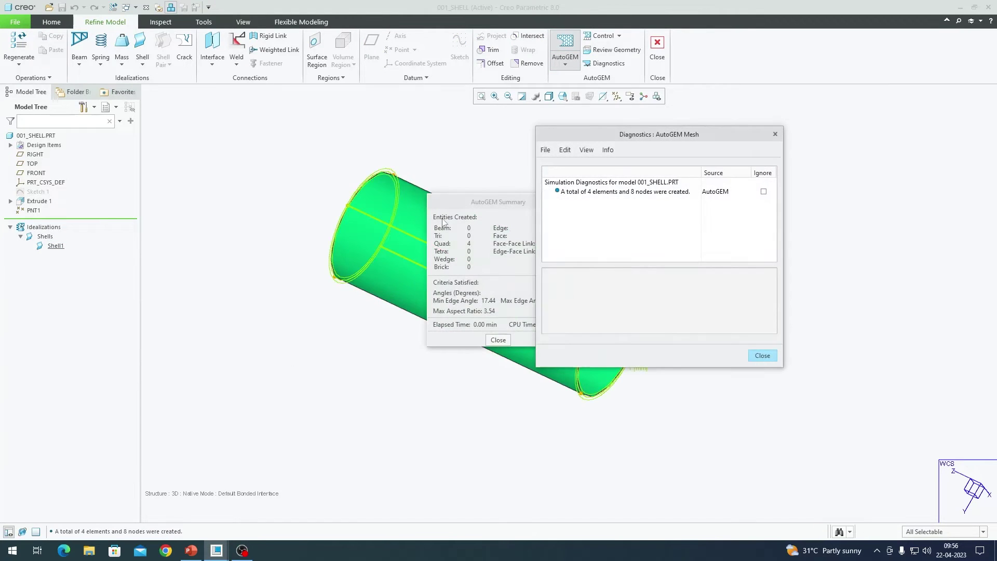
drag(582, 134, 752, 124)
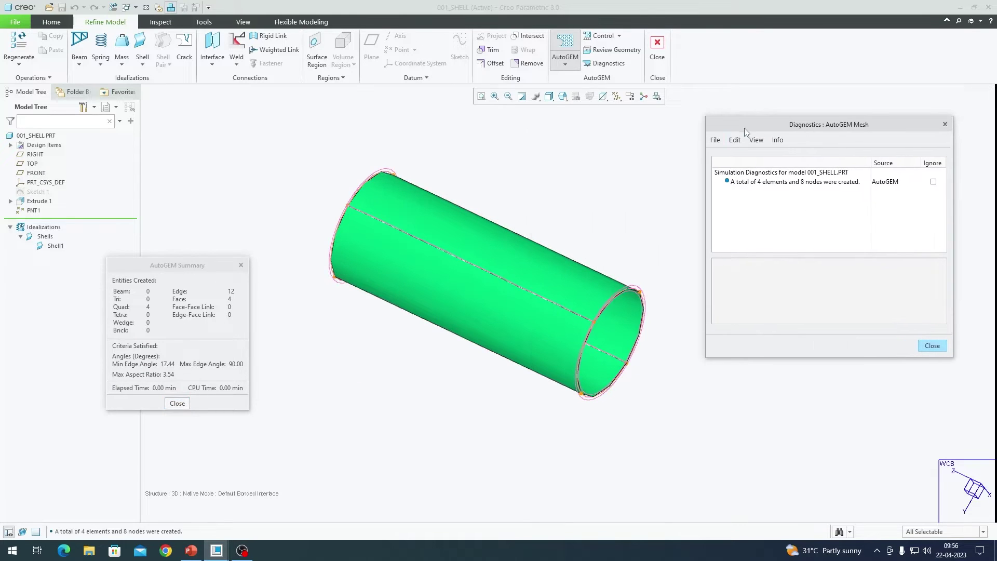
key(ctrl+d)
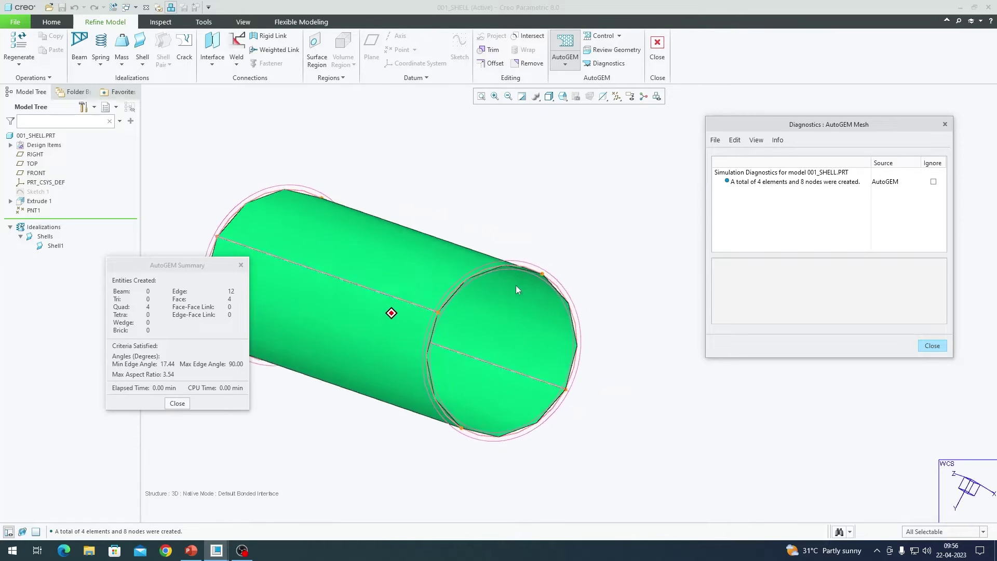
click(933, 345)
click(182, 404)
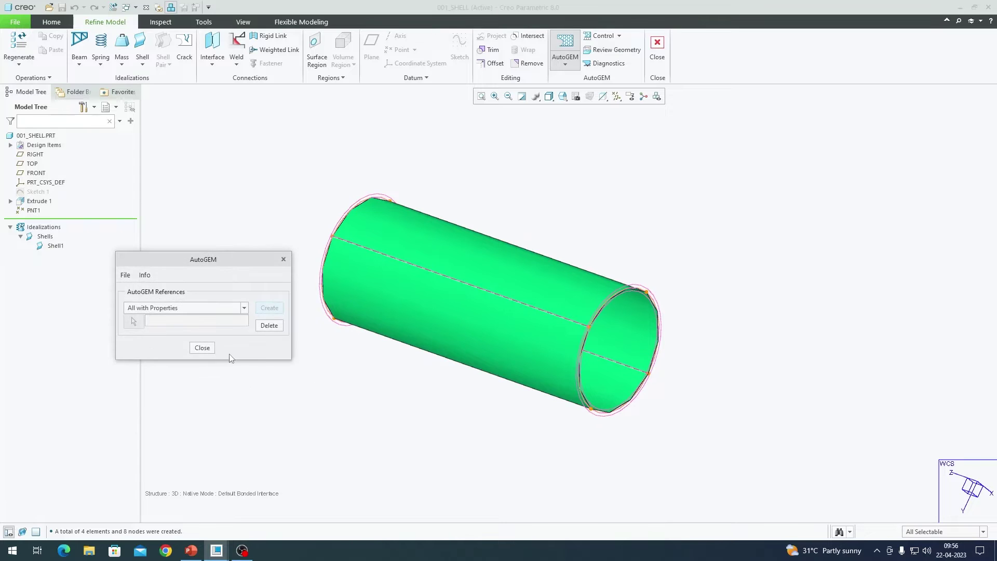
click(200, 345)
click(503, 297)
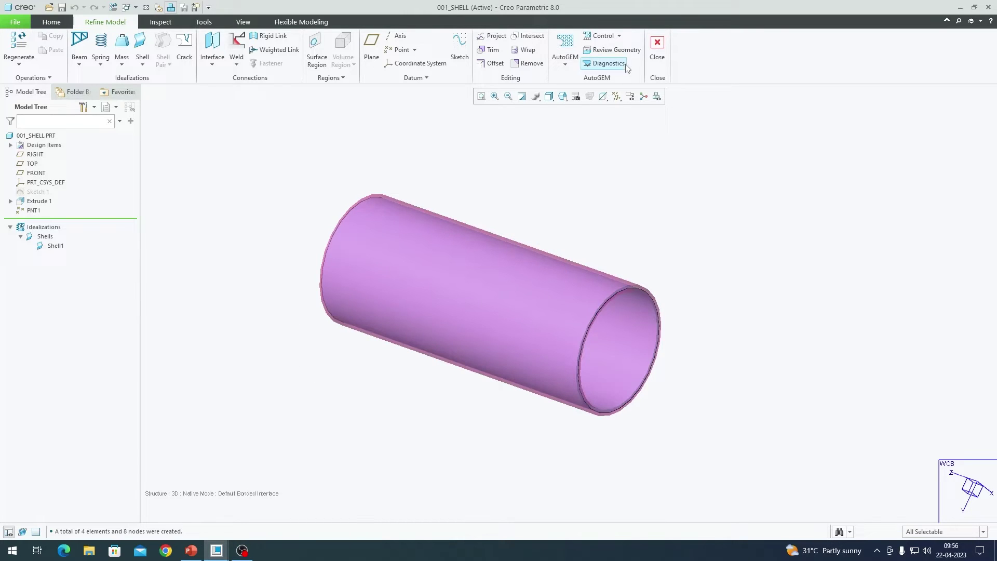
Add a Maximum Element Size control in millimetres to the whole part, using Components as the reference type.
click(620, 36)
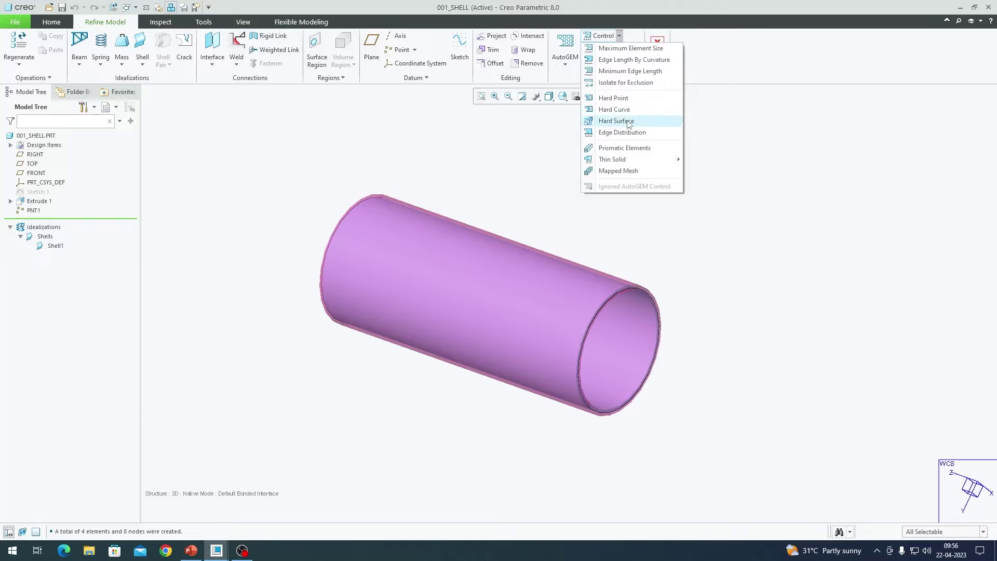
click(636, 50)
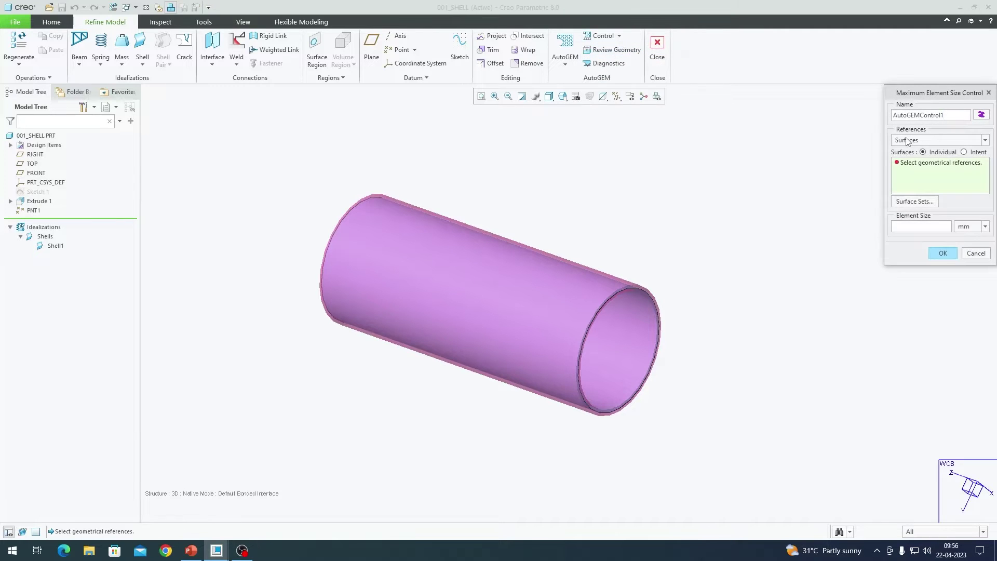
click(923, 141)
click(923, 152)
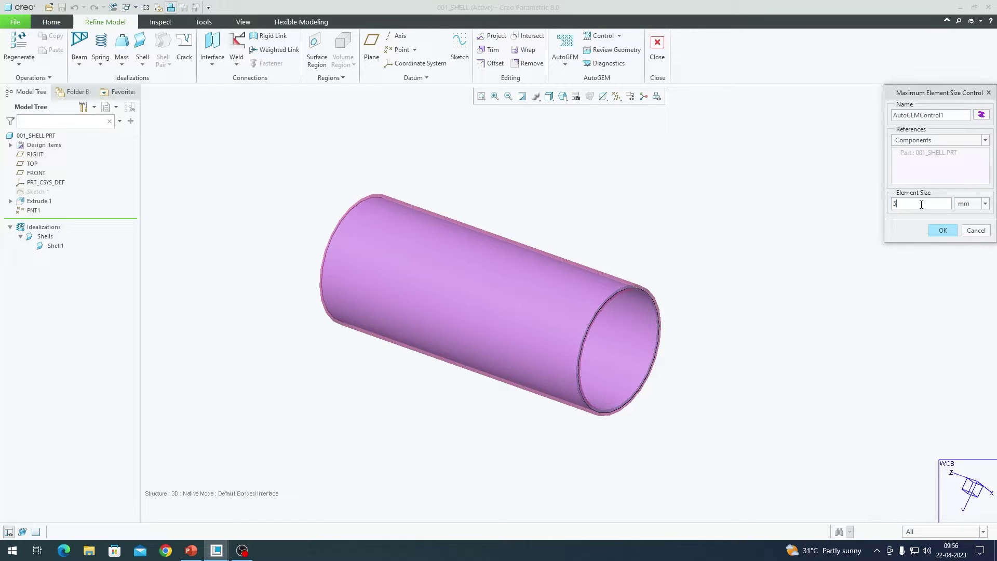
click(947, 231)
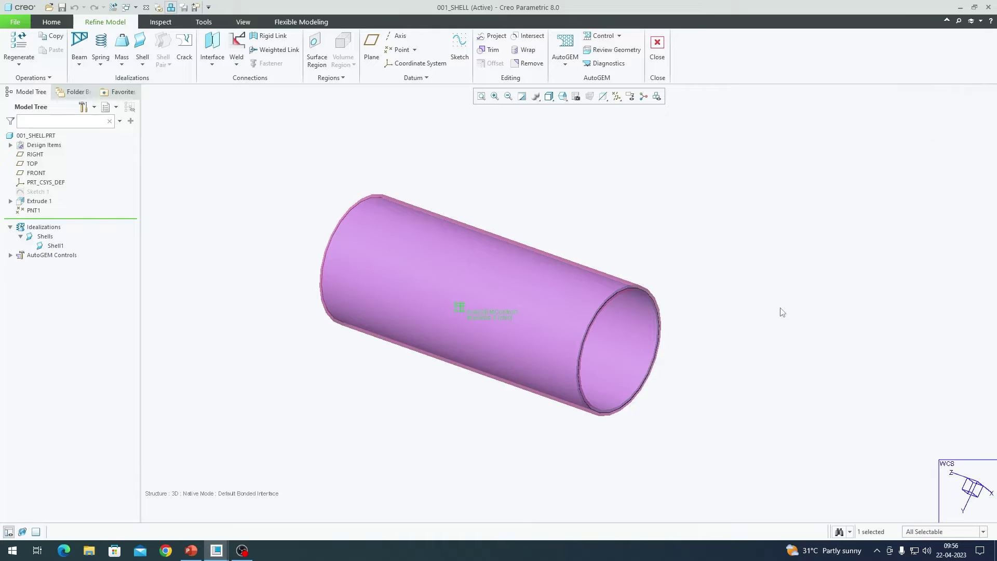
Generate the AutoGEM mesh for All with Properties, inspect the refined elements on the tube, and close AutoGEM without saving the mesh.
click(564, 52)
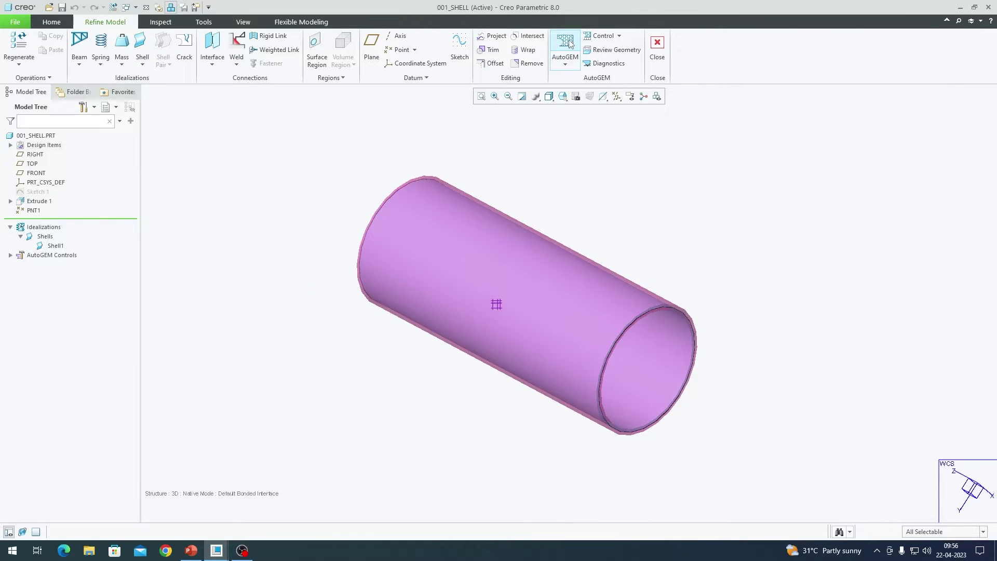
click(268, 308)
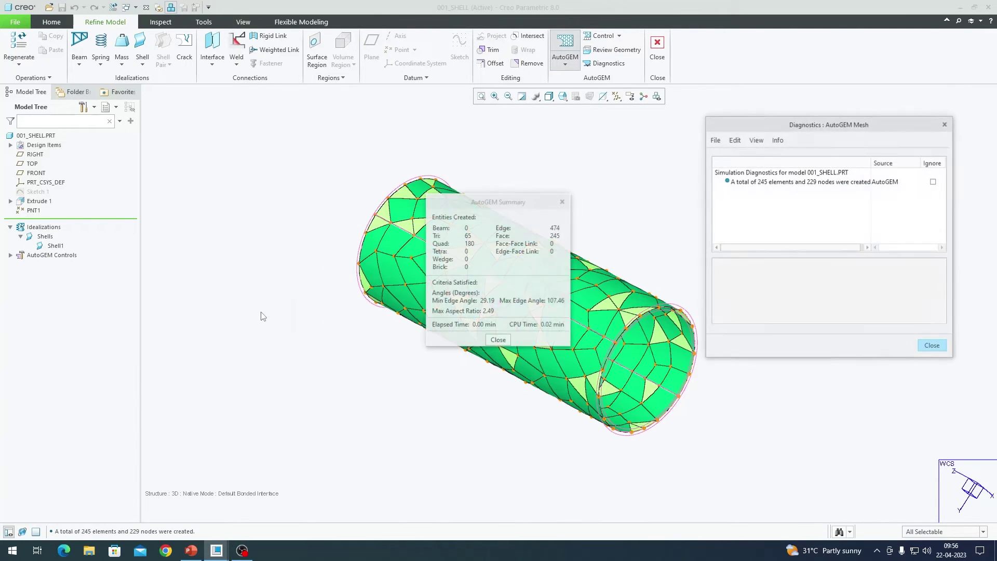
drag(235, 179, 229, 178)
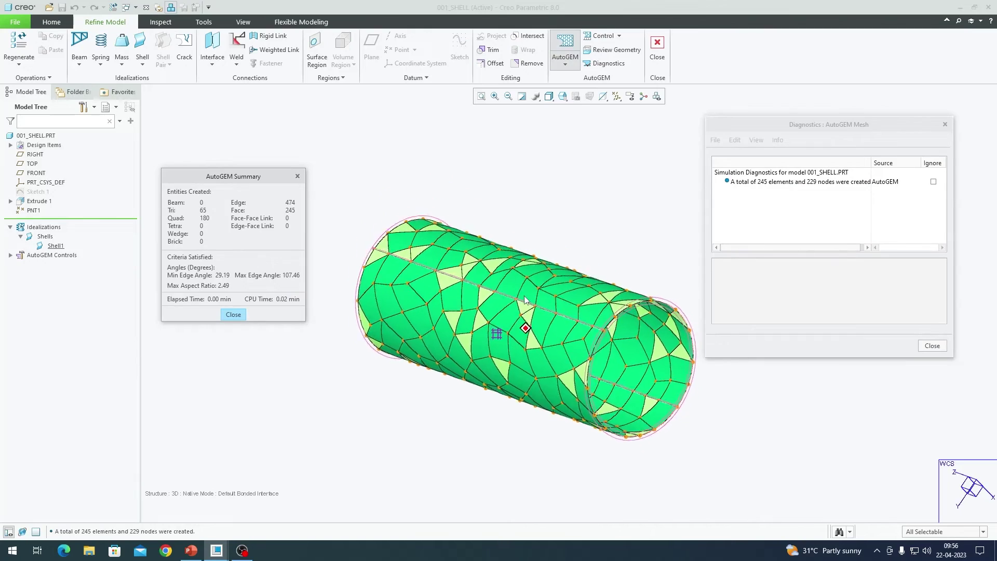
scroll(517, 290, up, 2)
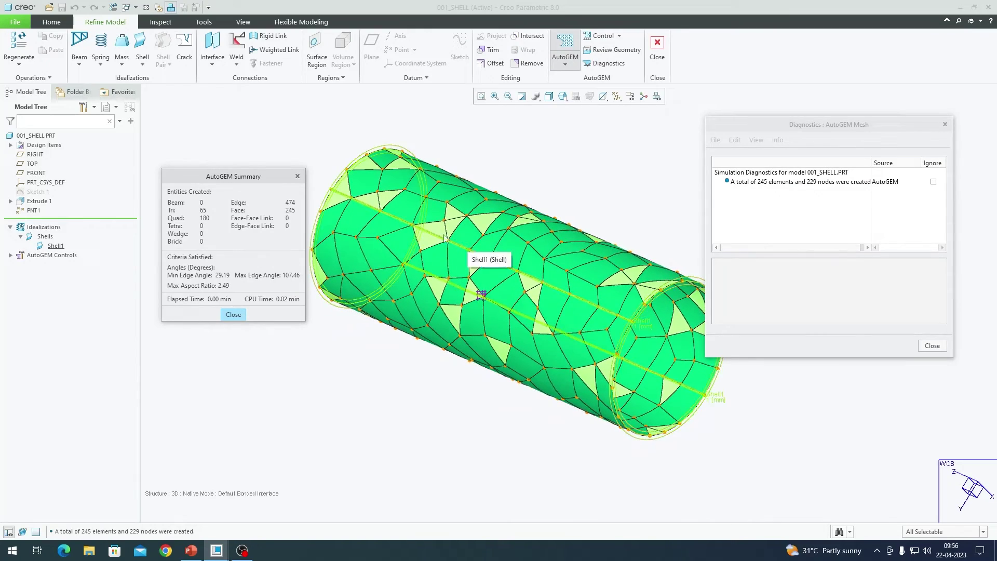
mouse_move(481, 283)
middle_down()
mouse_move(522, 289)
mouse_move(516, 251)
mouse_move(494, 232)
mouse_move(487, 265)
middle_up()
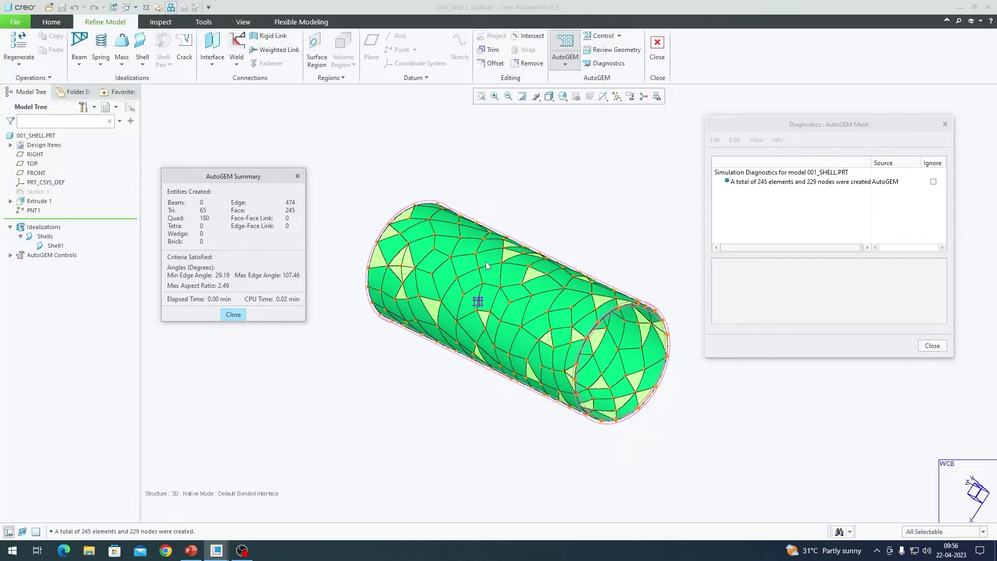
click(244, 313)
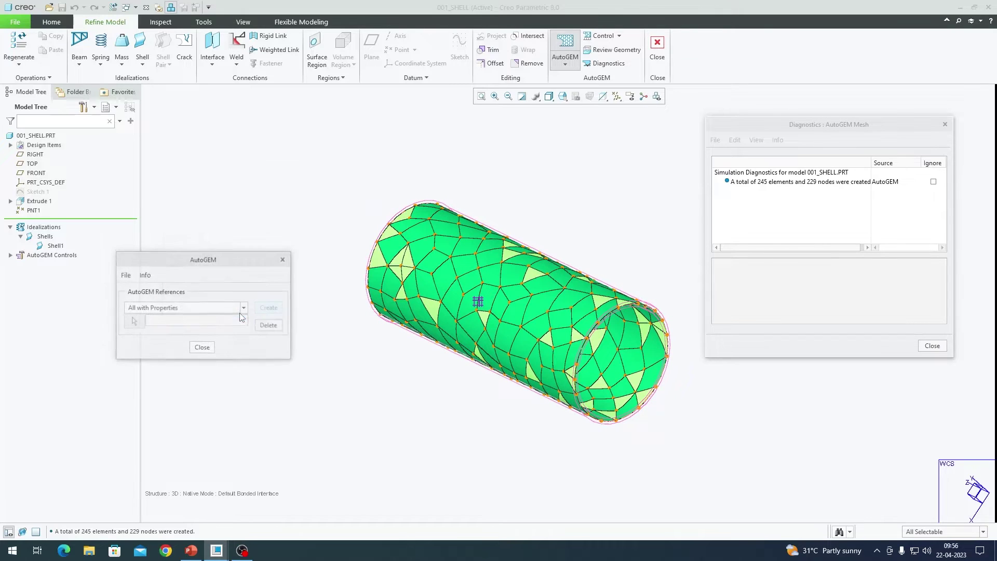
click(198, 349)
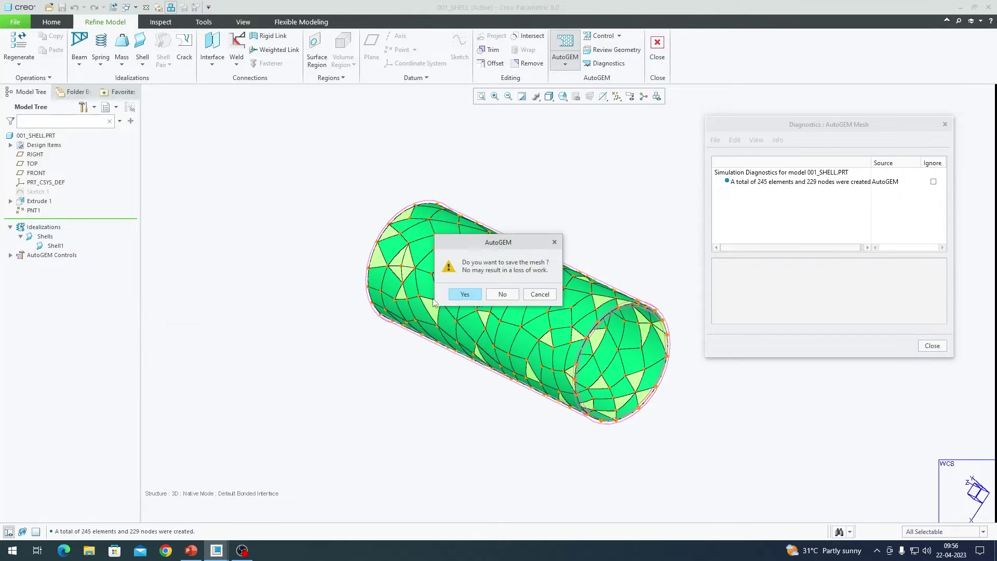
click(511, 294)
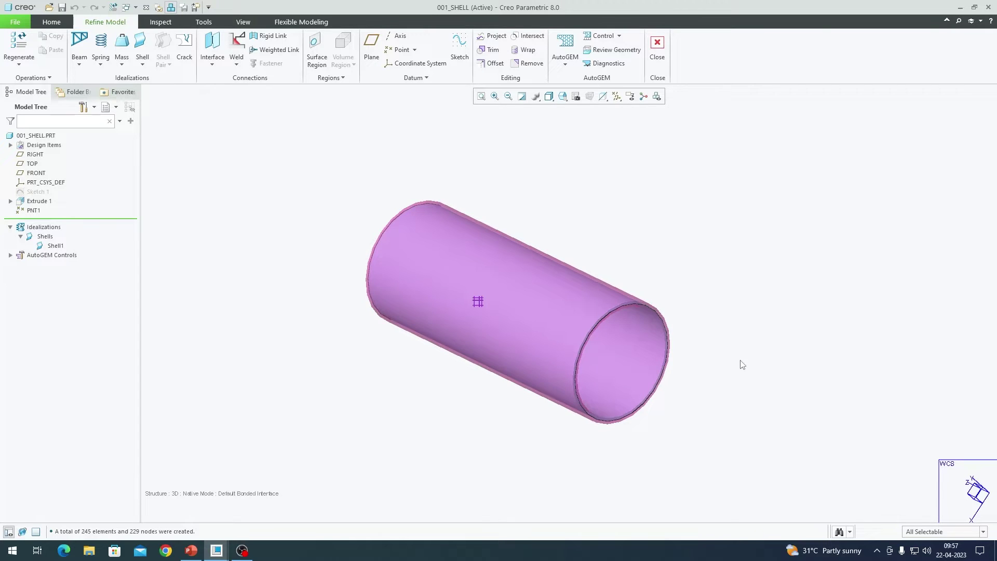
Hide the Shell1 idealization on the tube.
scroll(687, 374, up, 3)
scroll(695, 359, down, 3)
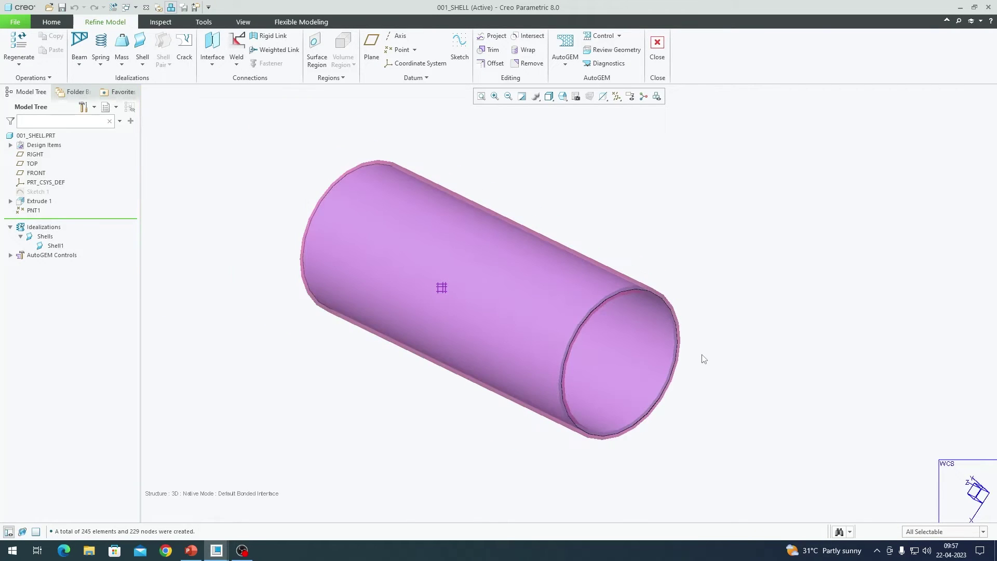
click(52, 22)
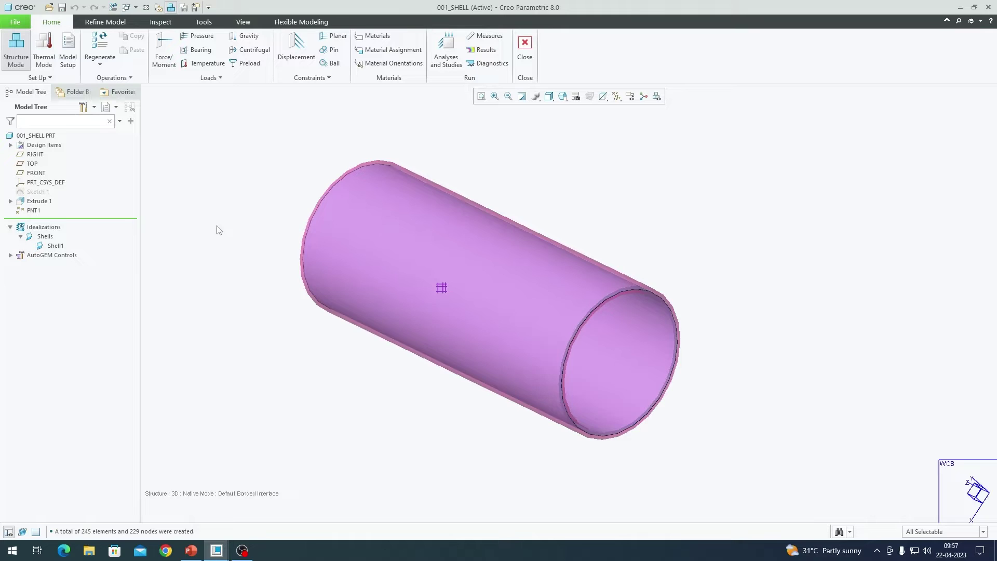
click(374, 283)
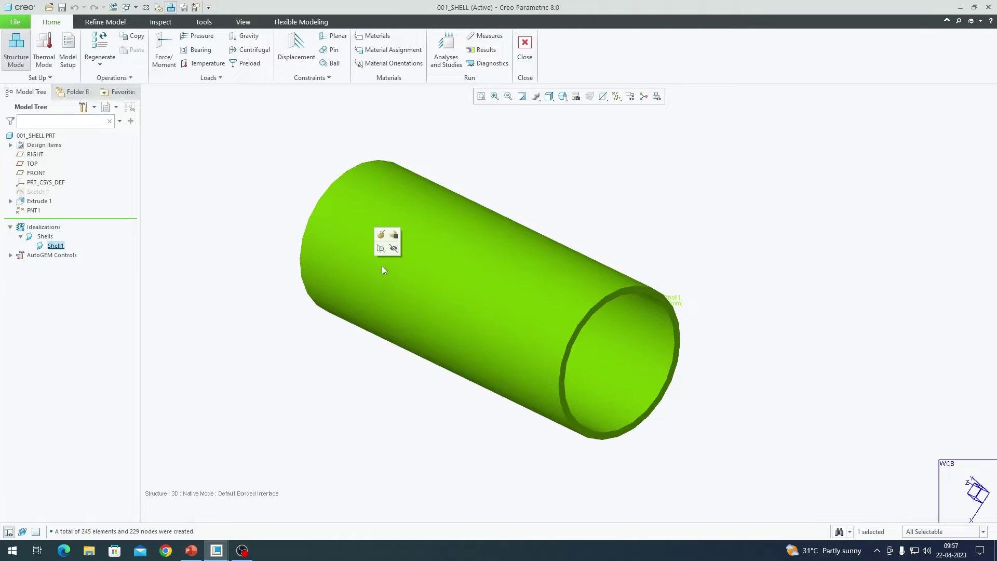
click(397, 248)
Start a displacement constraint in ConstraintSet1 that references both edges of the circle at one end of the tube.
middle_drag(493, 296, 408, 296)
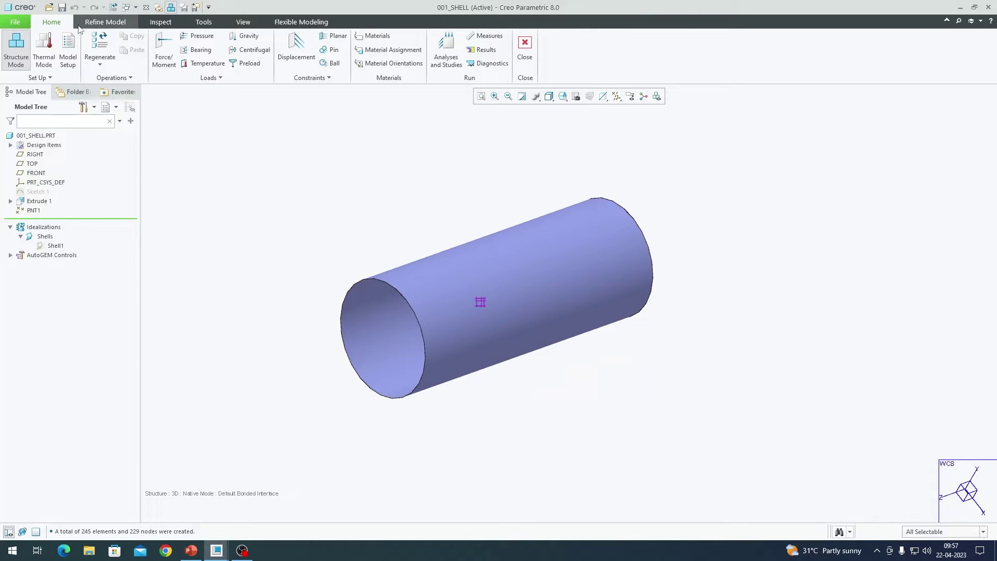
click(296, 47)
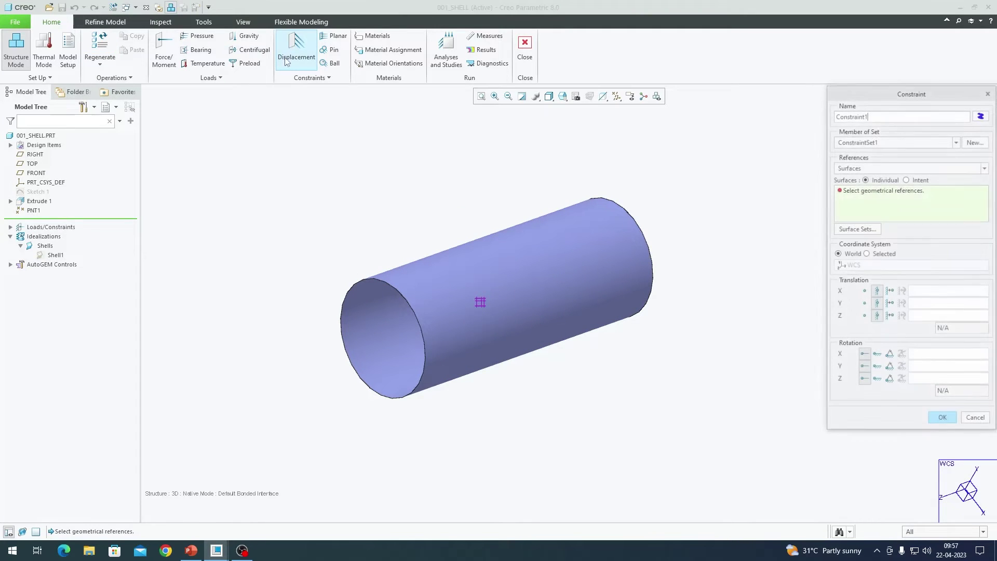
click(891, 167)
click(874, 188)
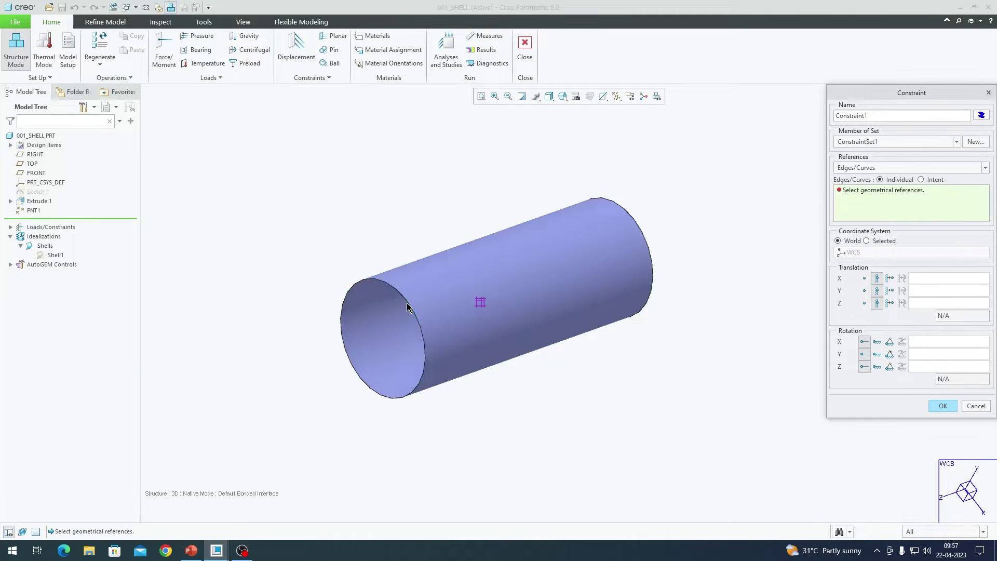
click(409, 396)
ctrl+click(408, 398)
Fix the constraint's X, Y and Z rotations and create it.
click(877, 341)
click(876, 353)
click(875, 366)
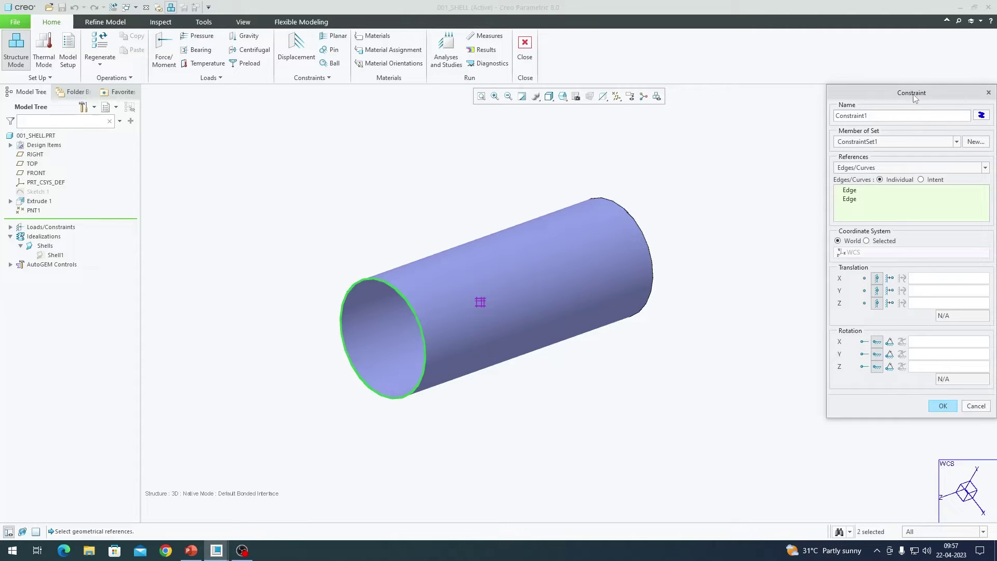
drag(915, 98, 807, 119)
click(834, 428)
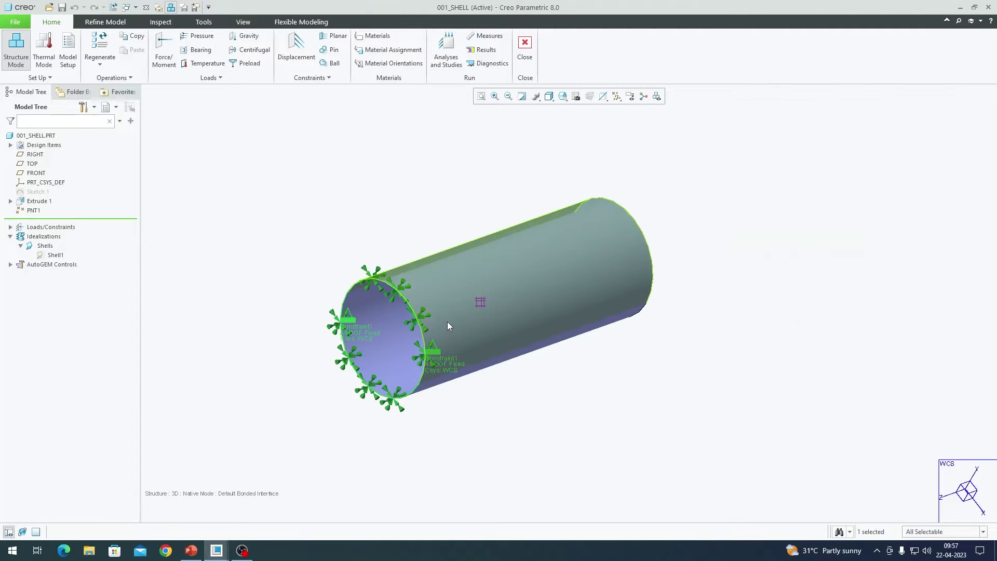
key(ctrl+d)
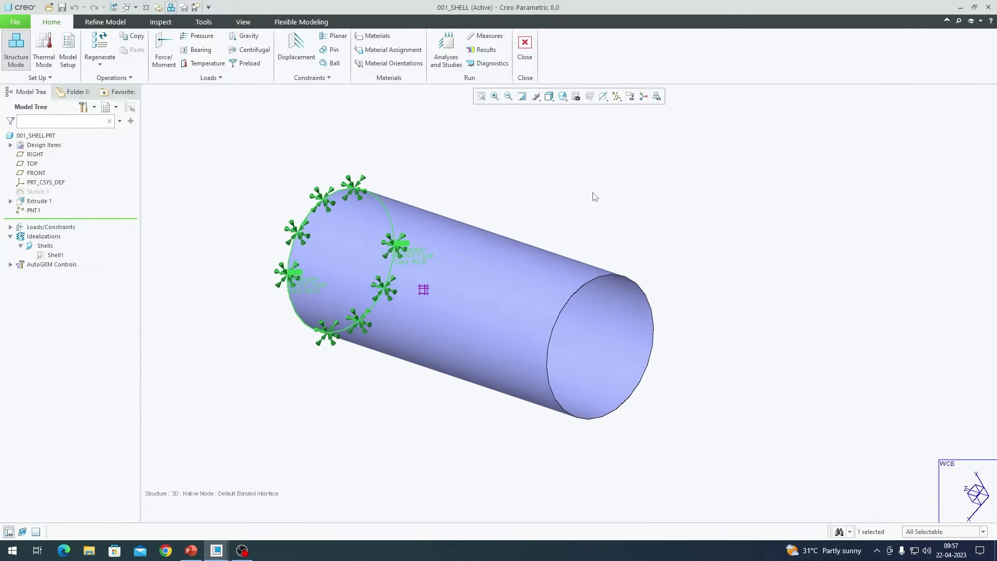
Highlight datum point PNT1 to check its position at the free end of the tube.
click(32, 211)
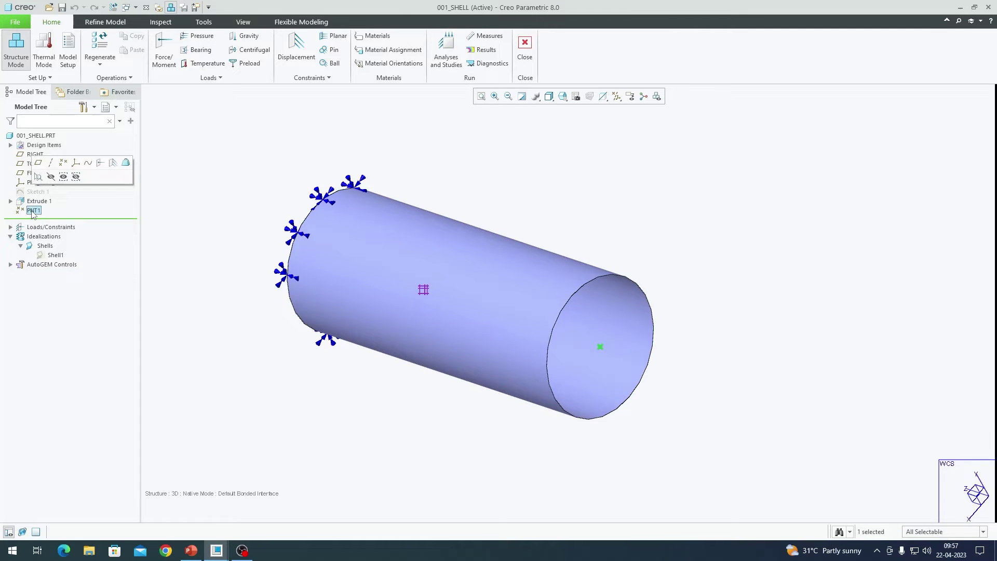
middle_drag(622, 388, 596, 338)
middle_drag(249, 166, 171, 168)
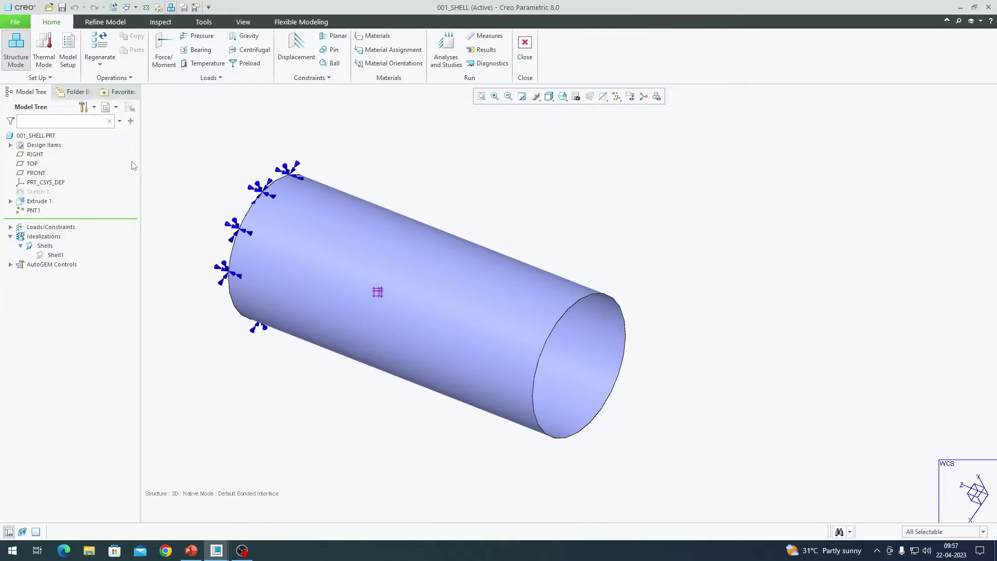
Create a Simple rigid link connecting datum point PNT1 to both edges of the tube's free end.
click(109, 23)
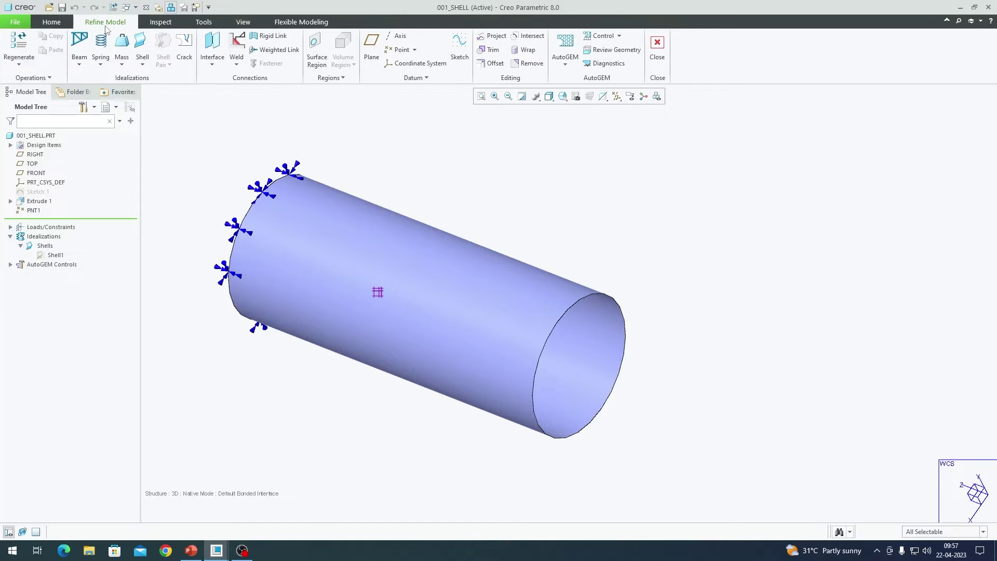
click(273, 36)
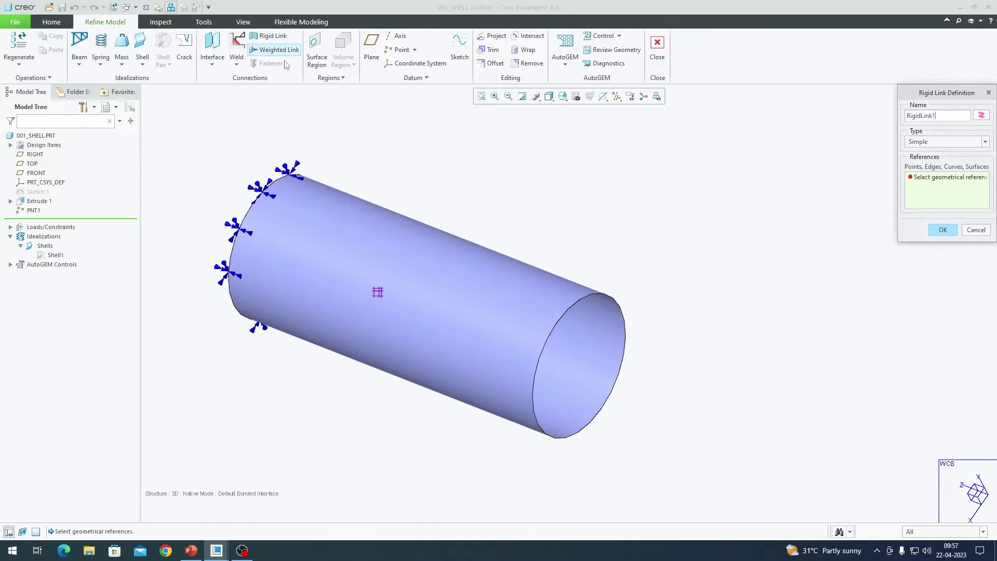
click(39, 211)
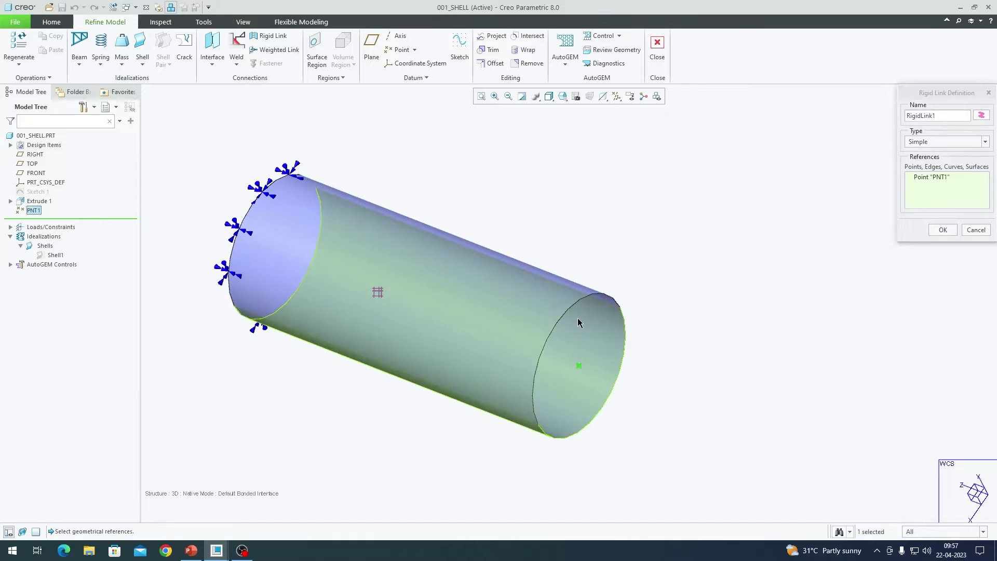
ctrl+click(598, 297)
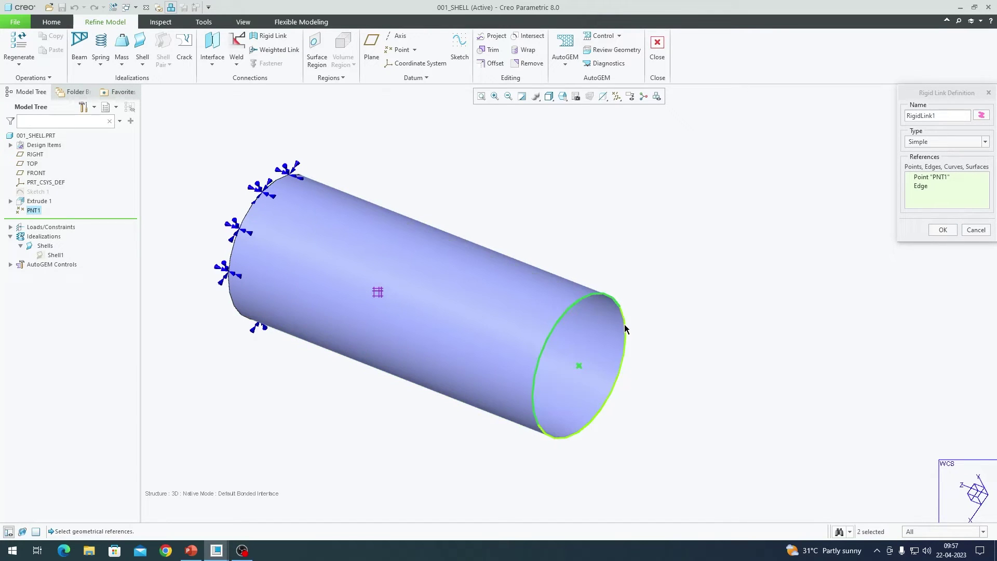
ctrl+click(626, 327)
scroll(579, 367, up, 2)
scroll(578, 367, down, 1)
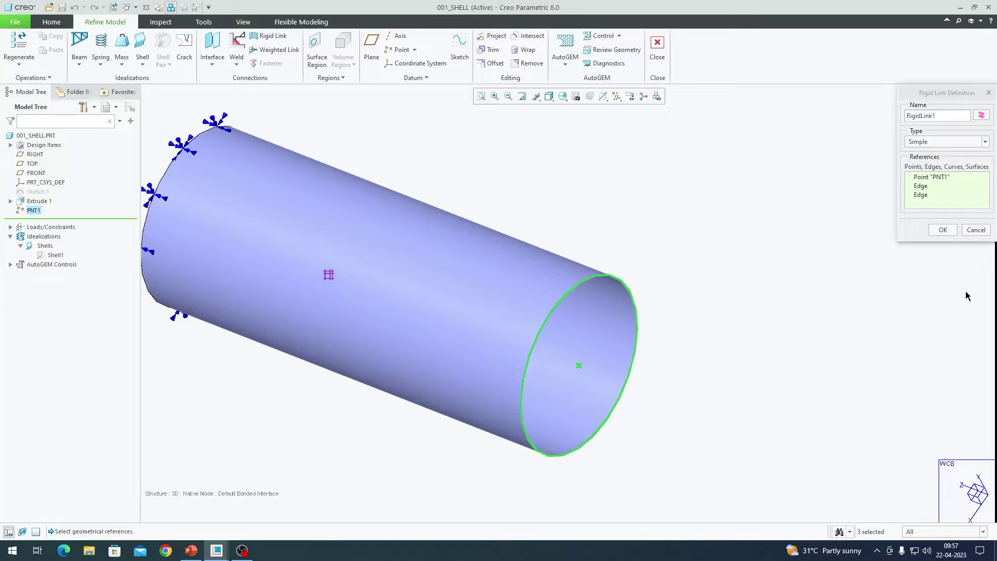
click(946, 233)
scroll(598, 336, down, 5)
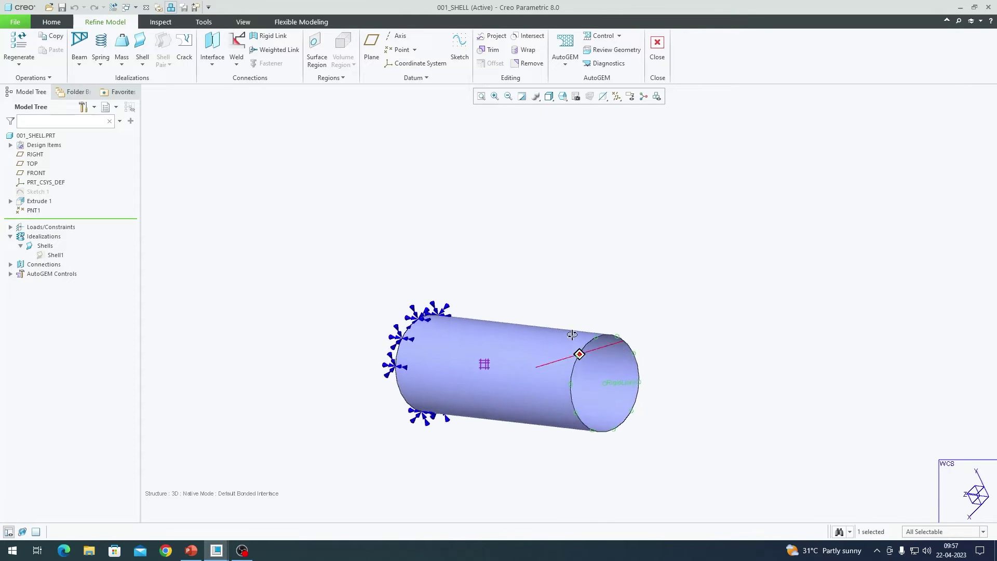
scroll(572, 357, up, 4)
scroll(596, 383, down, 1)
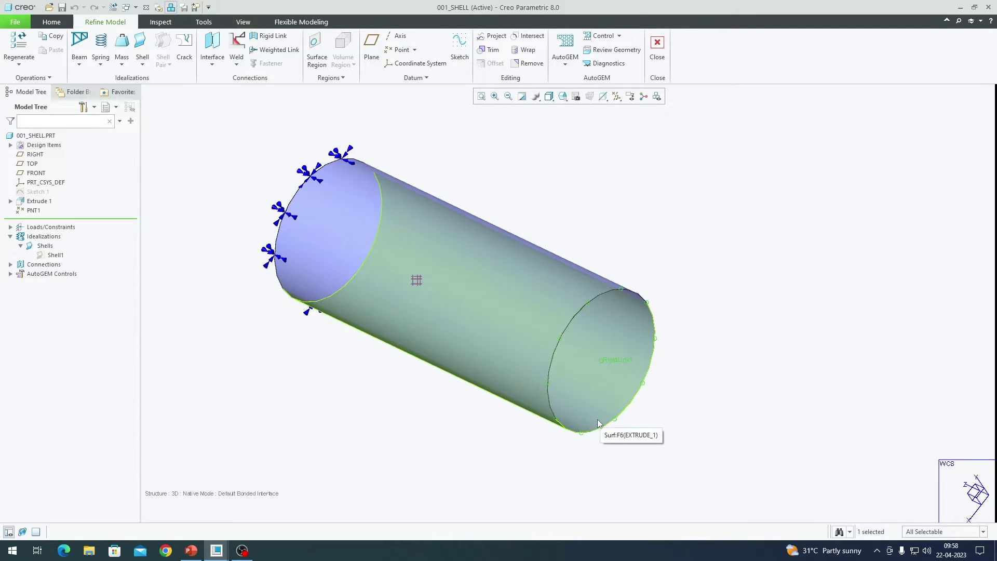
click(723, 354)
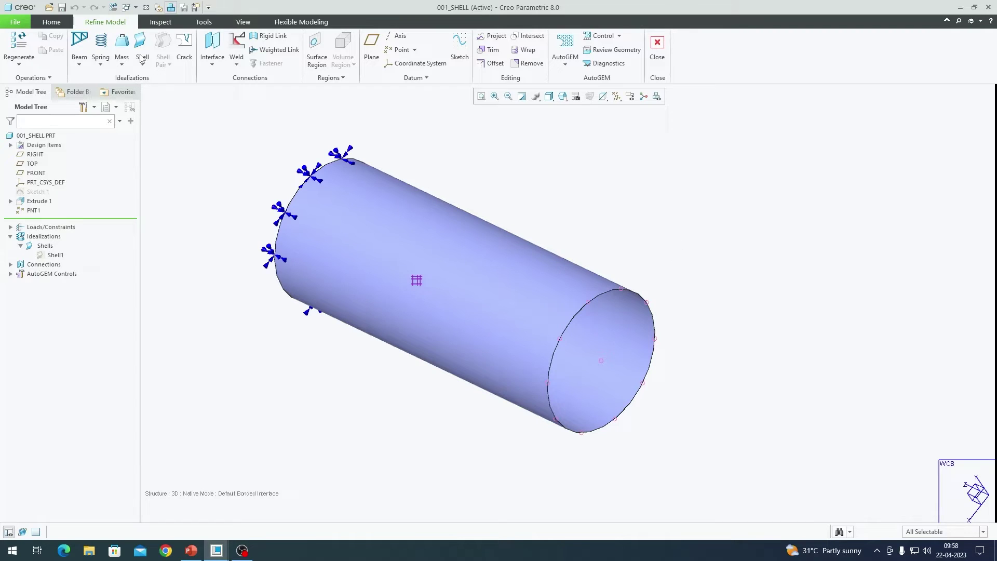
Start a force/moment load in LoadSet1 that references the single datum point PNT1.
click(52, 25)
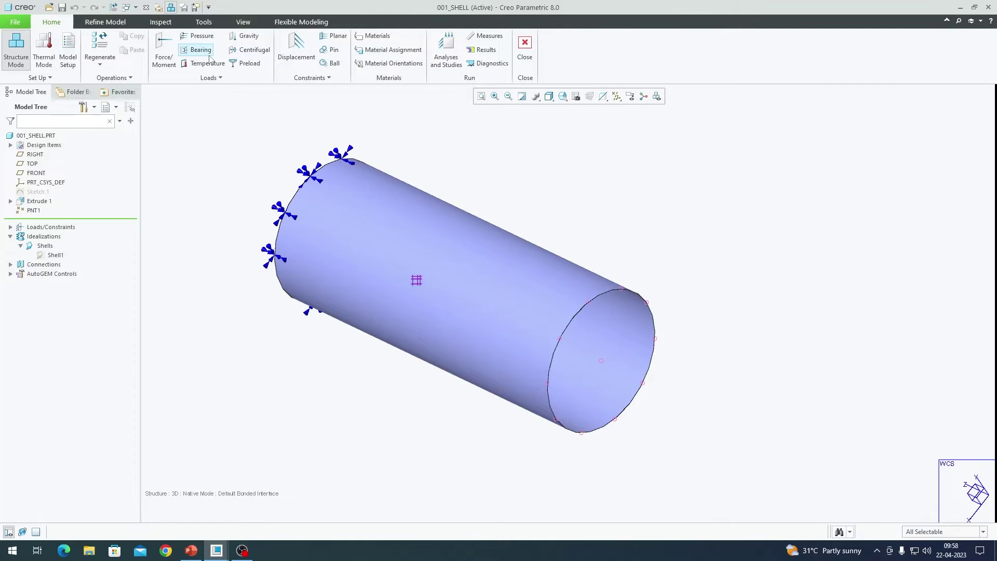
click(165, 52)
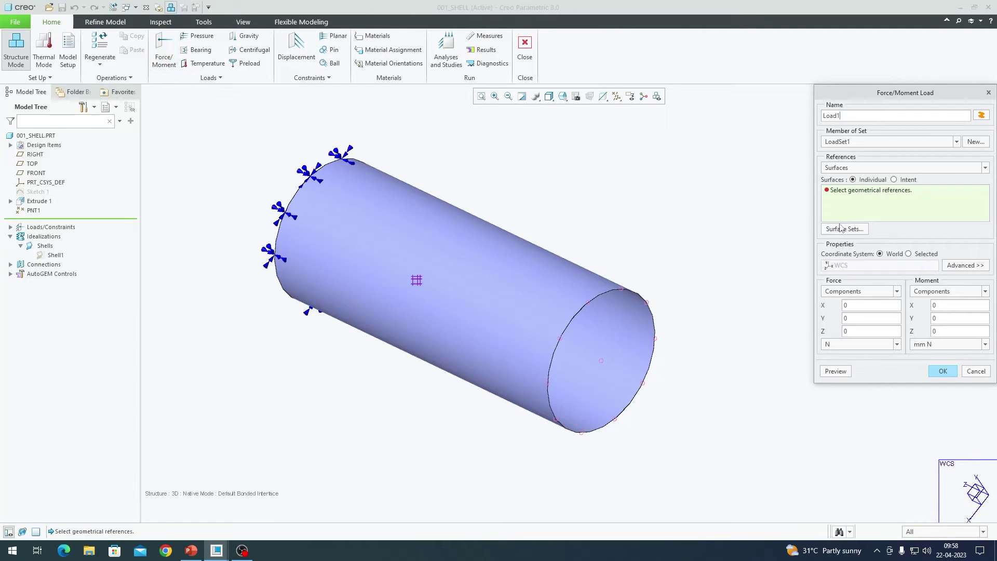
click(837, 170)
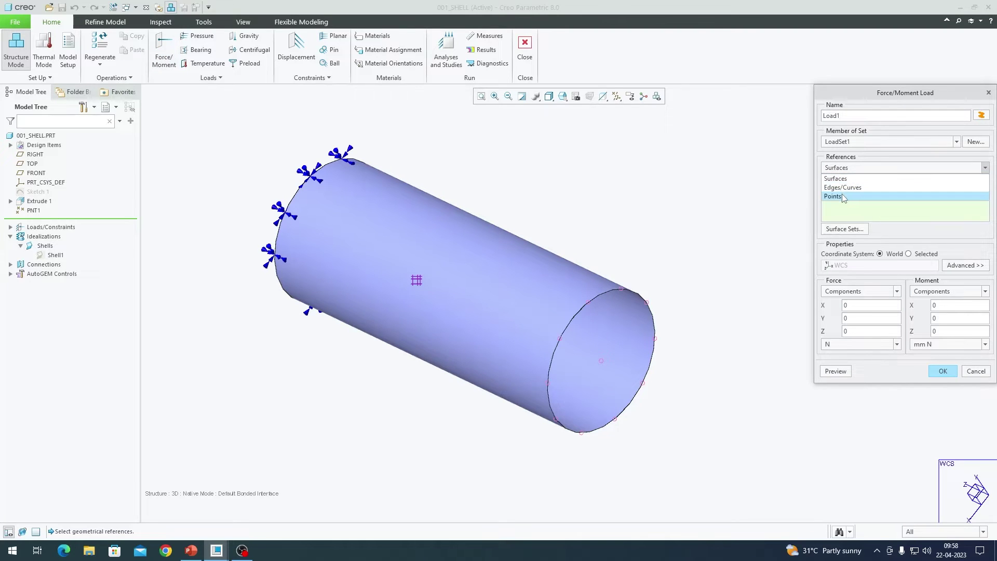
click(843, 198)
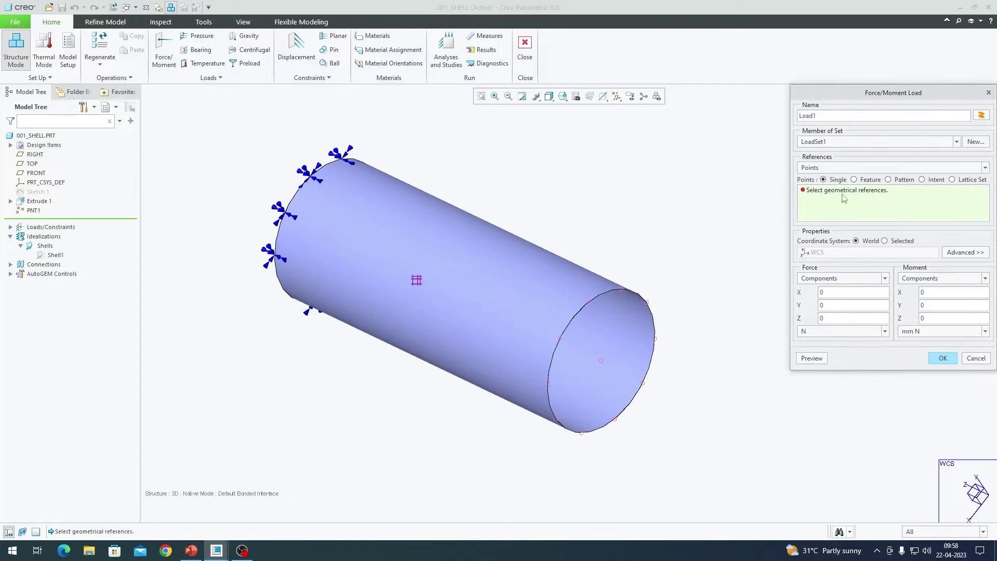
click(32, 211)
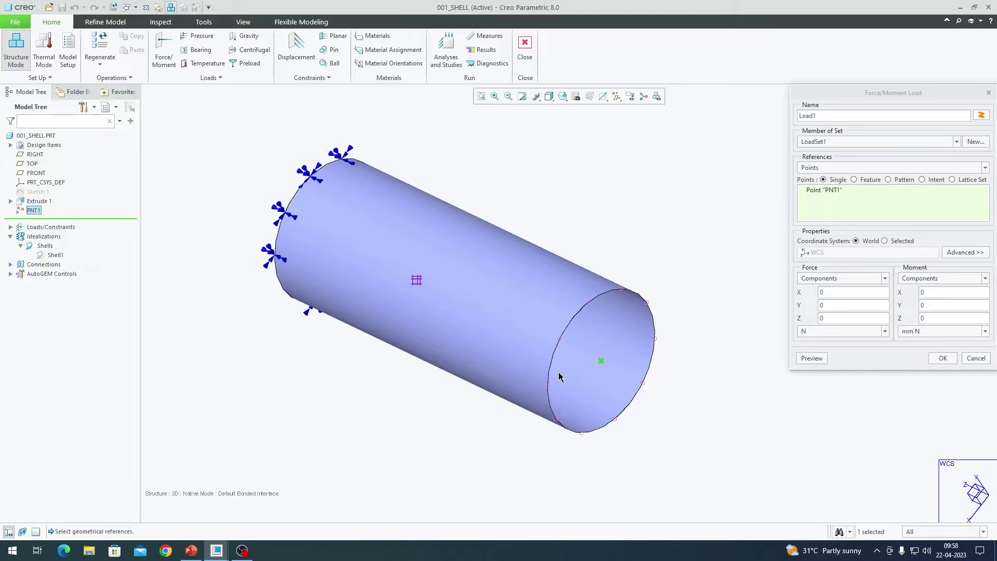
key(ctrl+d)
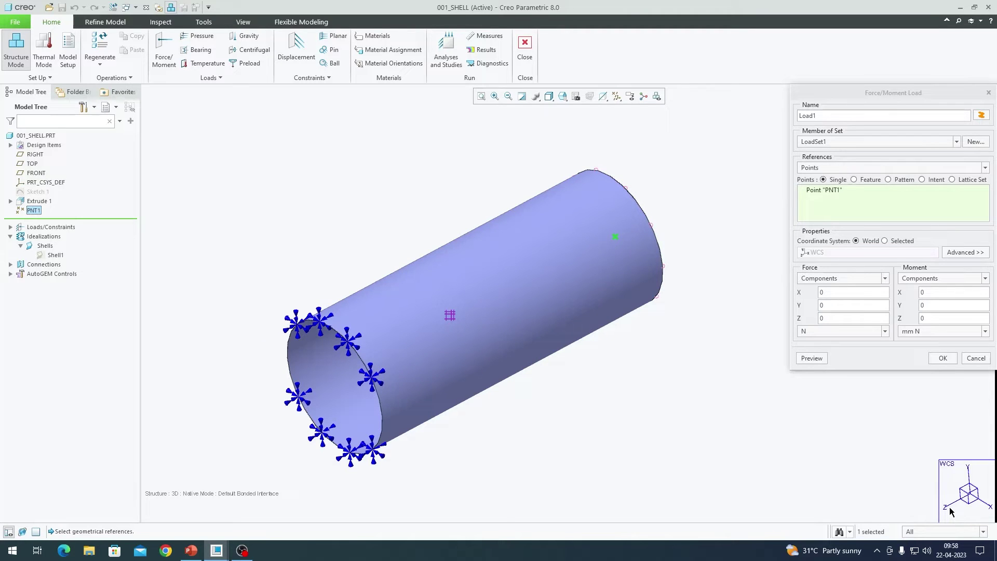
Set the load's Z force component to -10 kN, preview its direction and create the load.
double_click(829, 318)
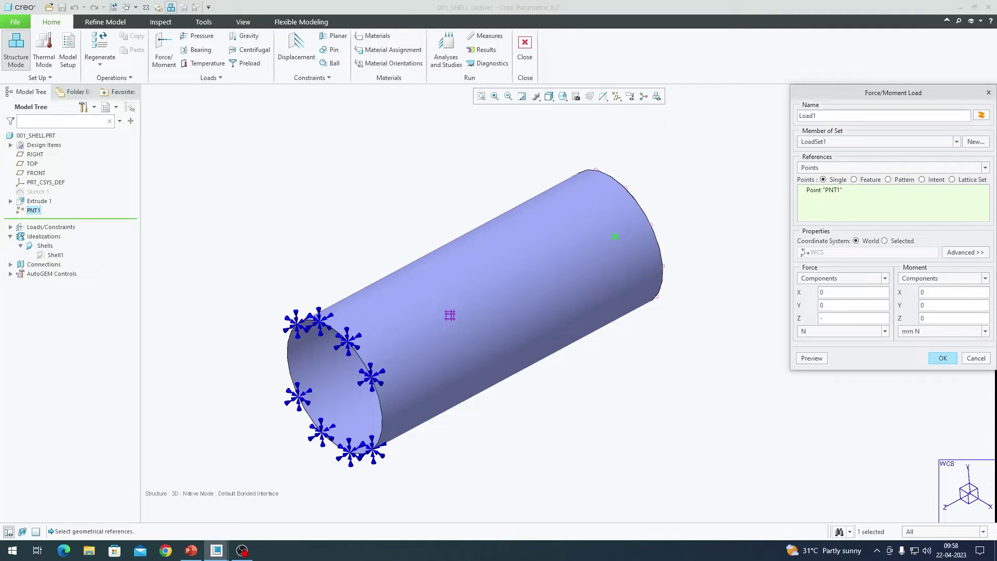
click(823, 332)
click(816, 379)
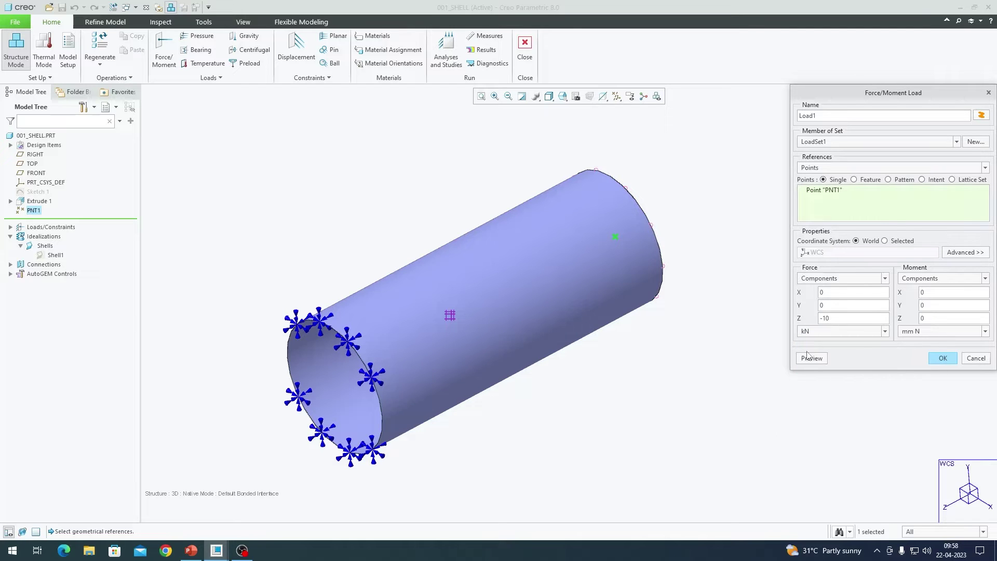
scroll(662, 225, up, 2)
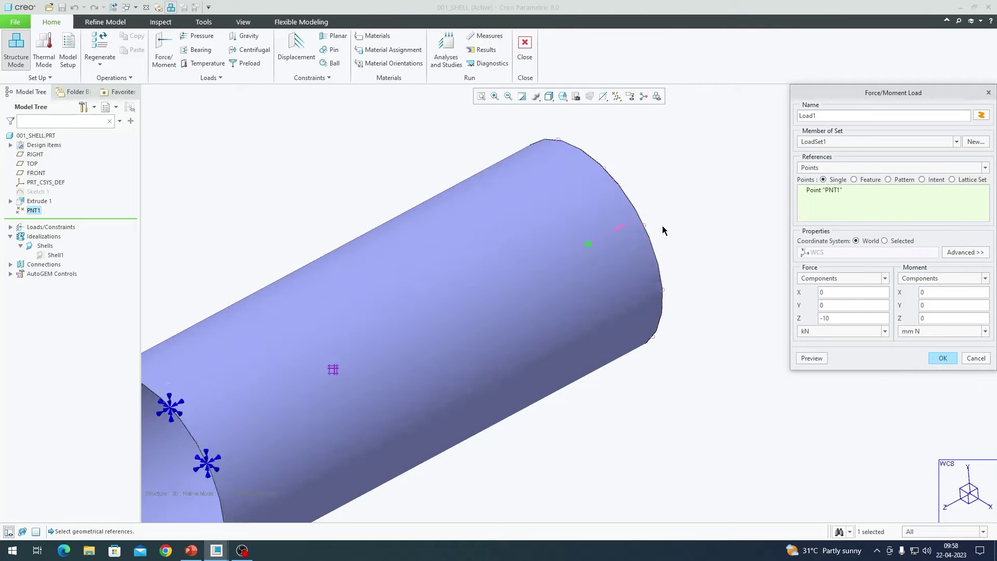
scroll(596, 242, down, 2)
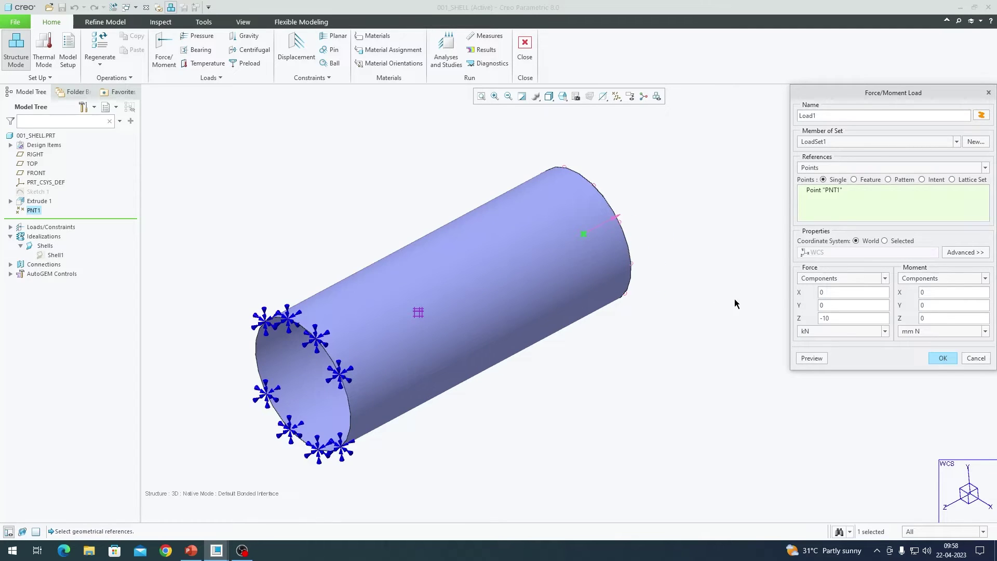
click(942, 359)
scroll(742, 313, down, 1)
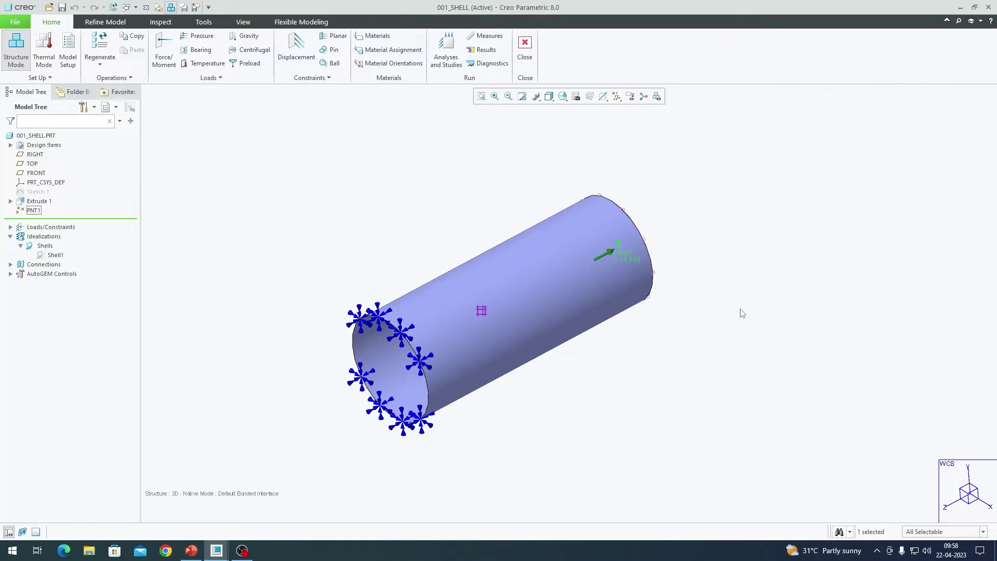
Create a static analysis named Shell_1mm_thk using ConstraintSet1 and LoadSet1 with Single-Pass Adaptive convergence.
click(55, 255)
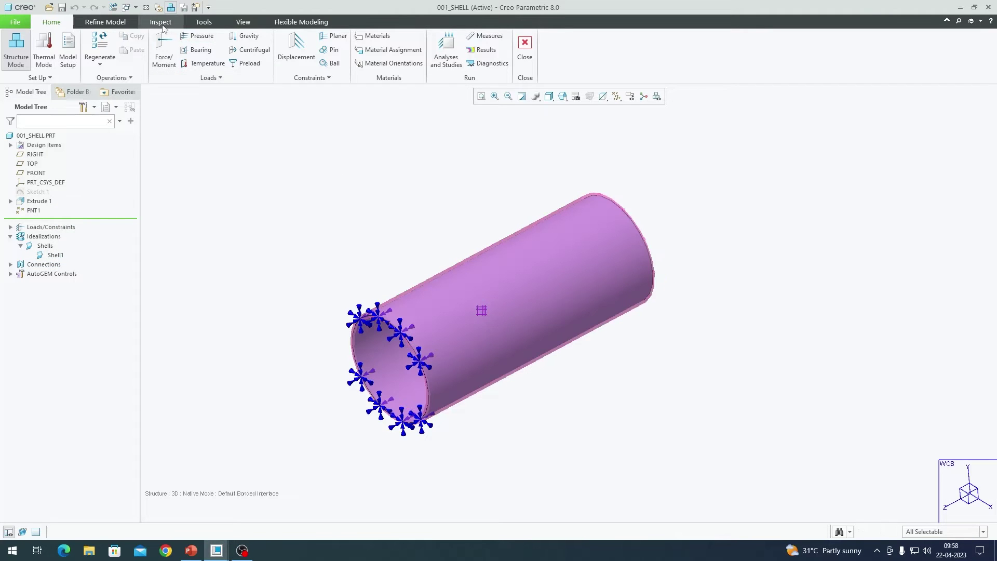
click(444, 50)
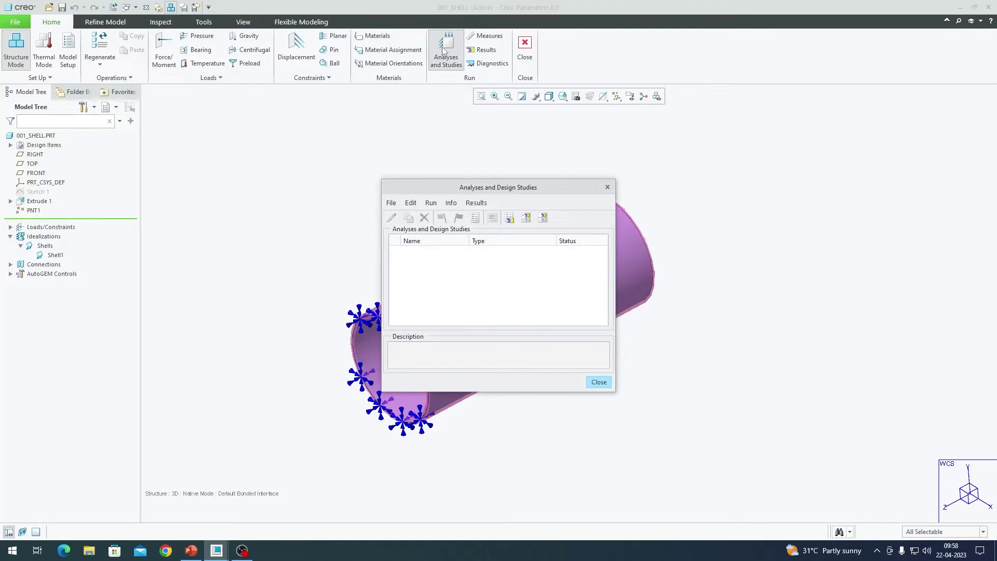
click(391, 203)
click(407, 217)
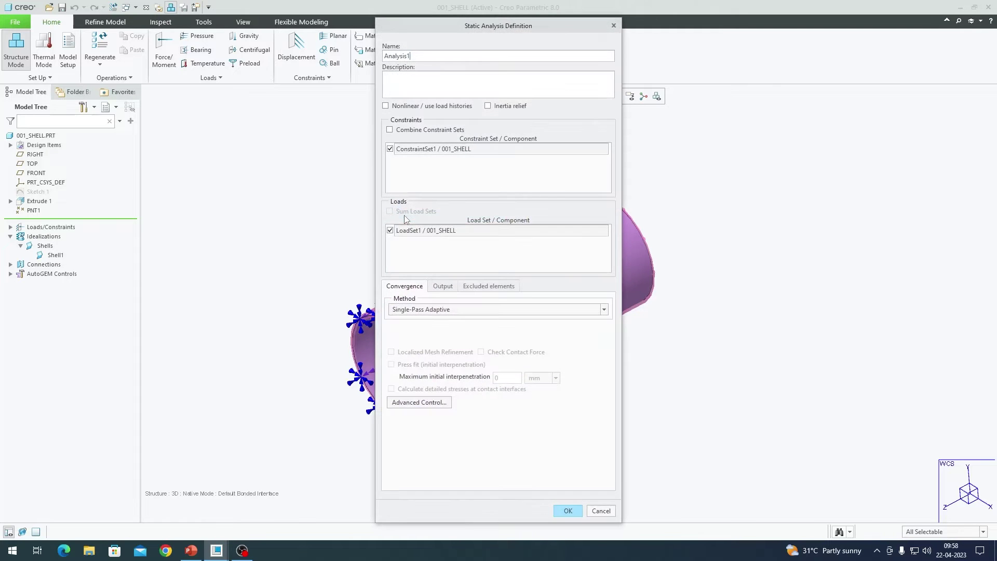
double_click(426, 58)
text(S)
click(568, 510)
Run the Shell_1mm_thk analysis with interactive diagnostics and close the run status once it completes.
drag(500, 192, 197, 123)
click(138, 149)
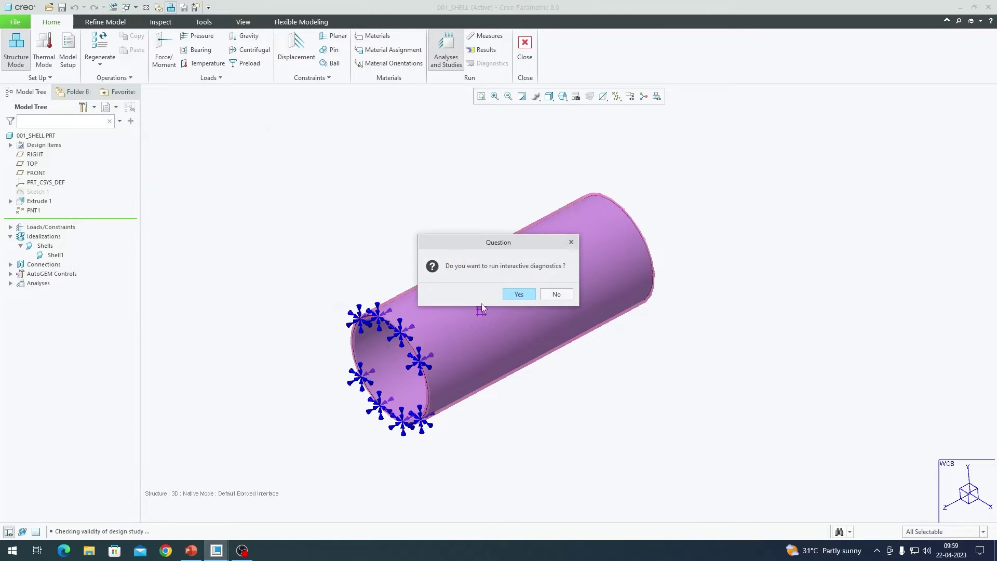
click(519, 294)
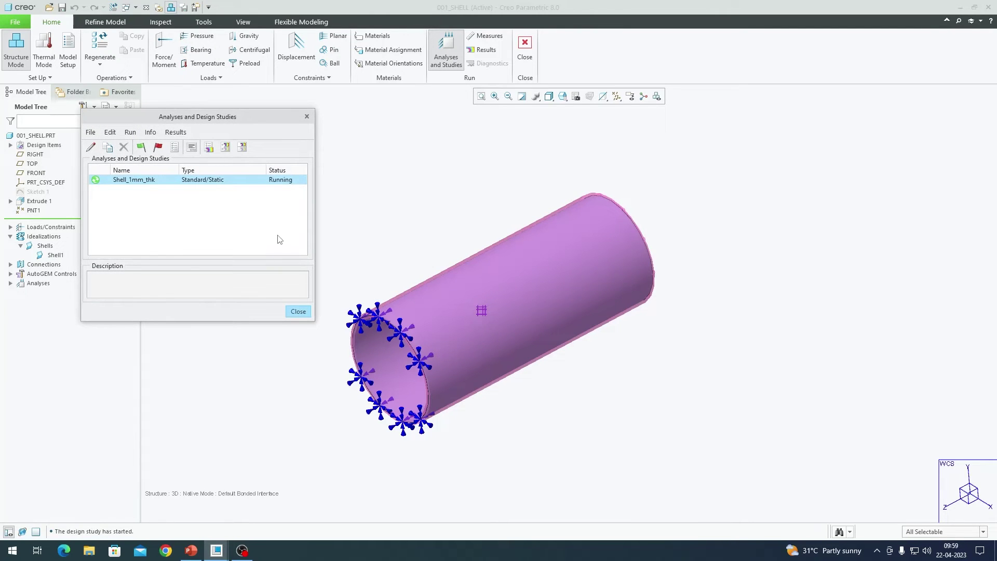
drag(941, 10, 798, 91)
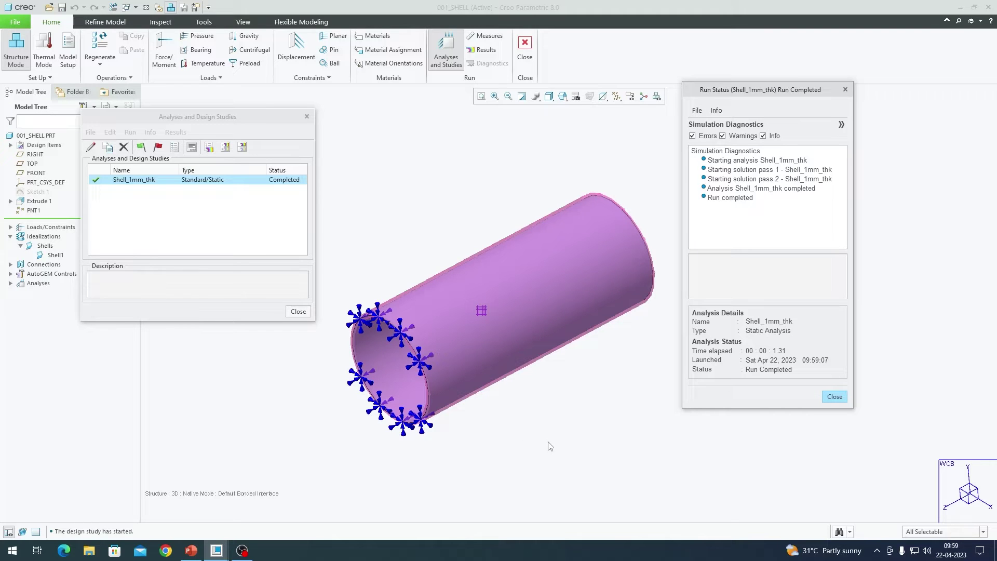
click(835, 397)
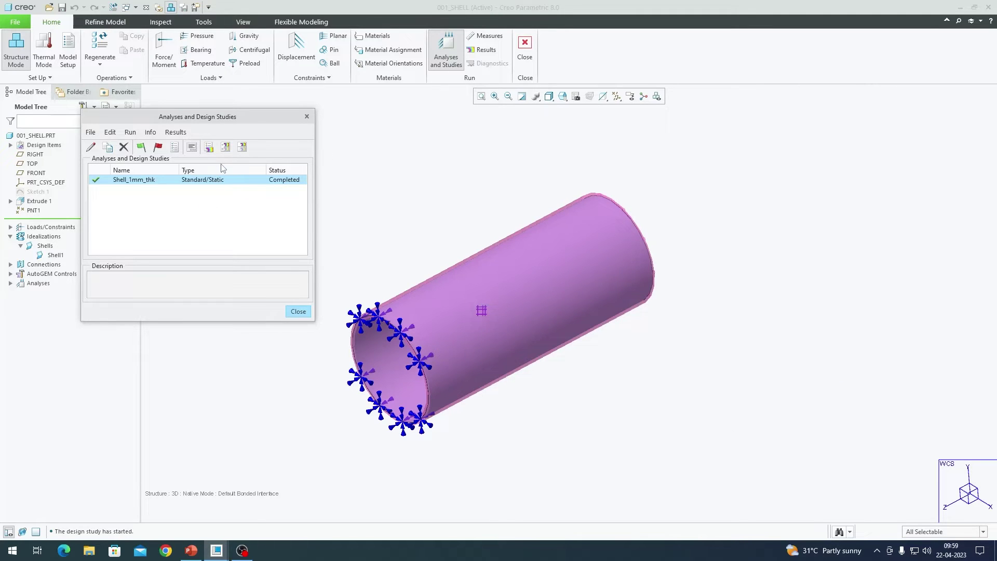
Open the results of Shell_1mm_thk and define a fringe plot of displacement magnitude in mm.
click(210, 148)
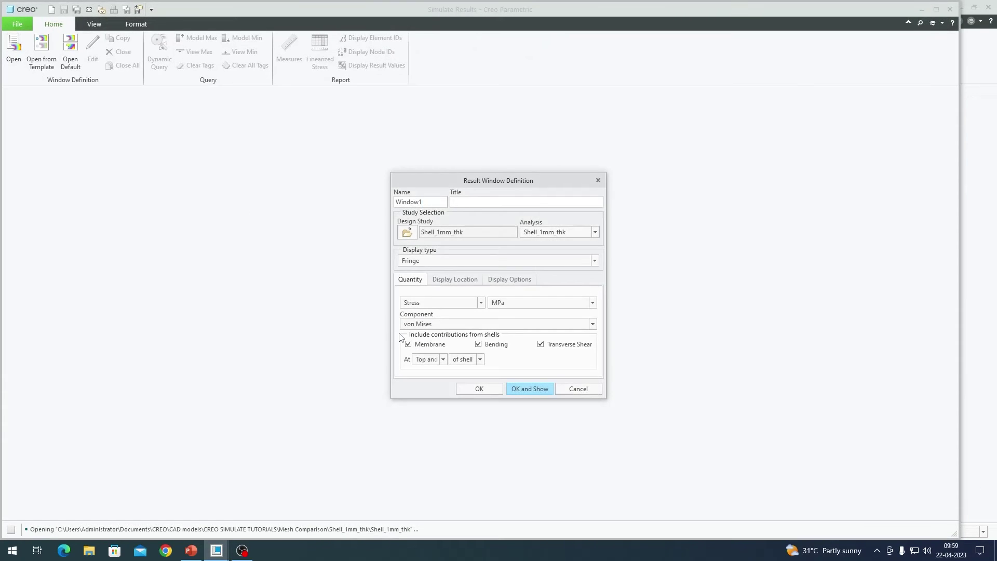
drag(480, 174, 484, 168)
click(425, 300)
click(432, 314)
Show the plot deformed at 5% scaling with element edges and an auto-starting animation of 16 frames.
click(523, 277)
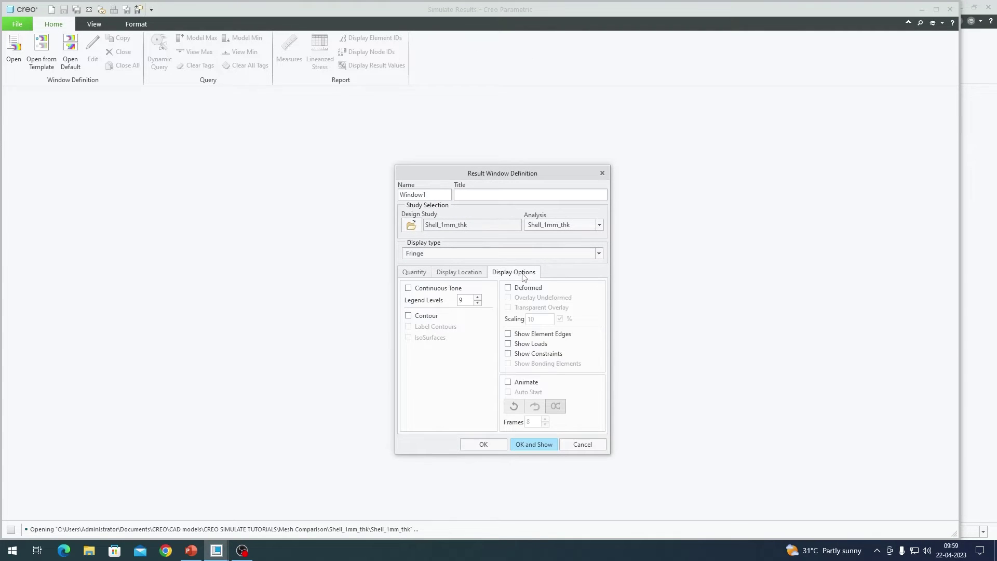
click(526, 288)
click(548, 335)
click(530, 383)
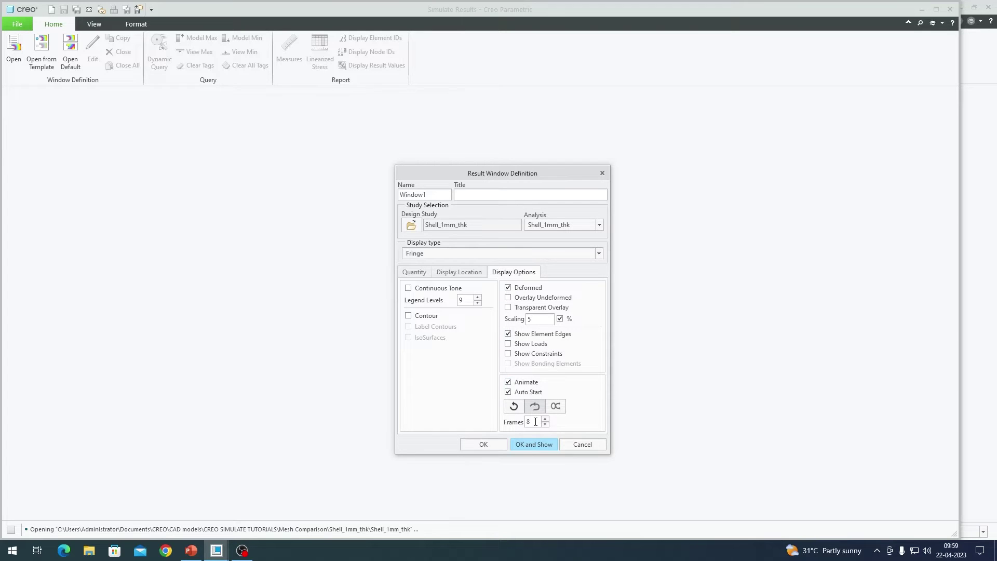
text(16)
click(534, 445)
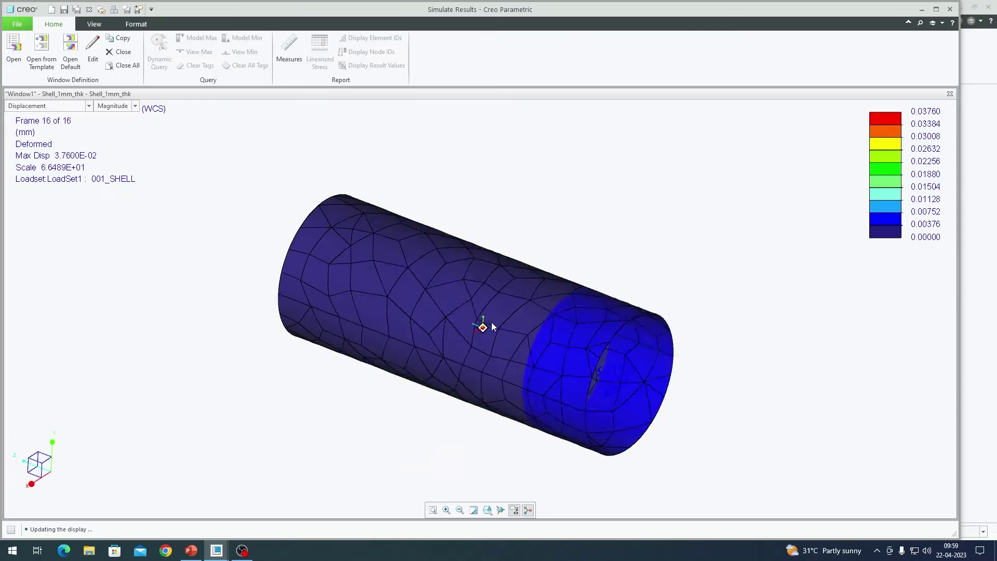
View the animated tube displacement from its free end, and turn off the animation in the result window.
middle_drag(491, 326, 628, 360)
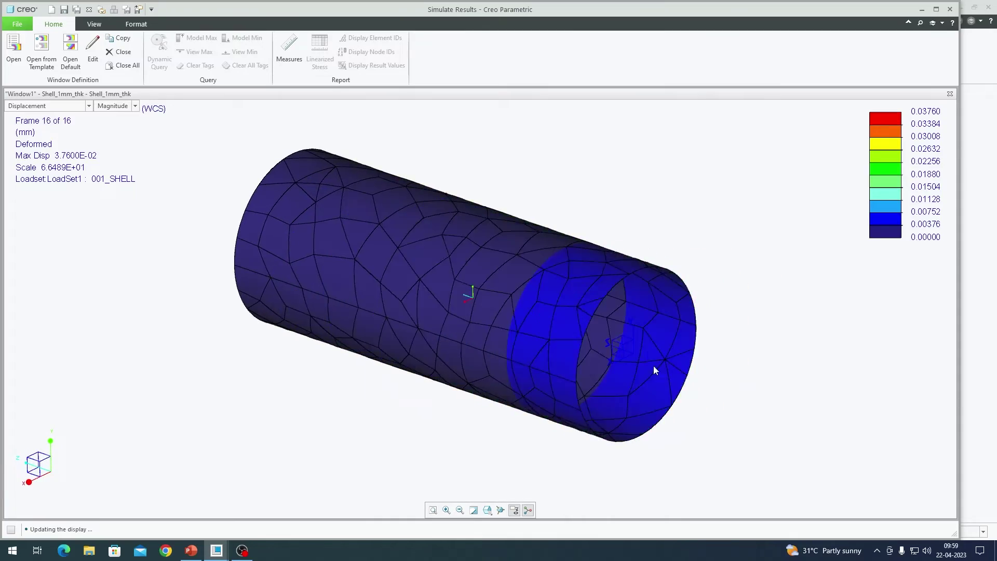
middle_drag(653, 269, 603, 328)
double_click(132, 233)
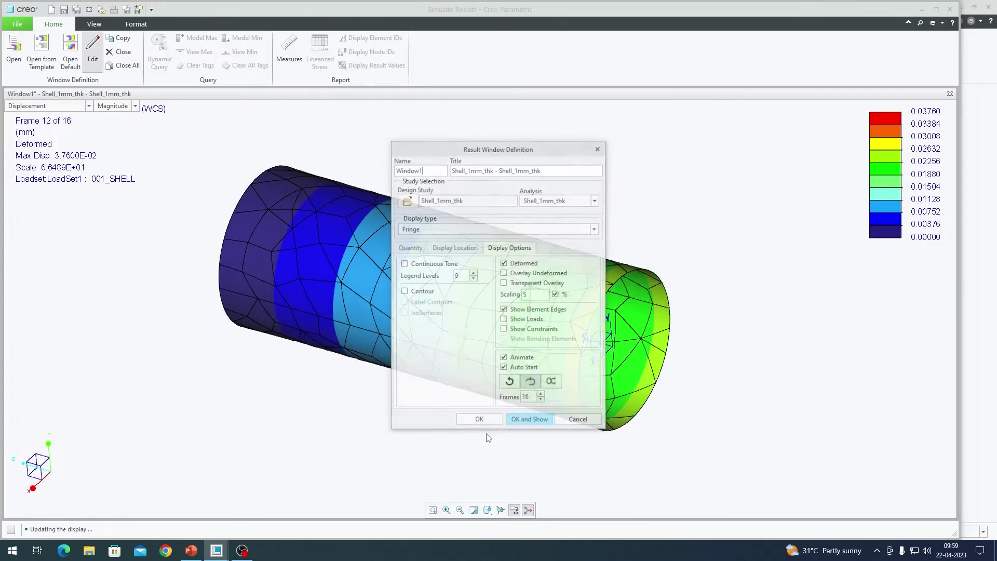
click(504, 358)
click(536, 420)
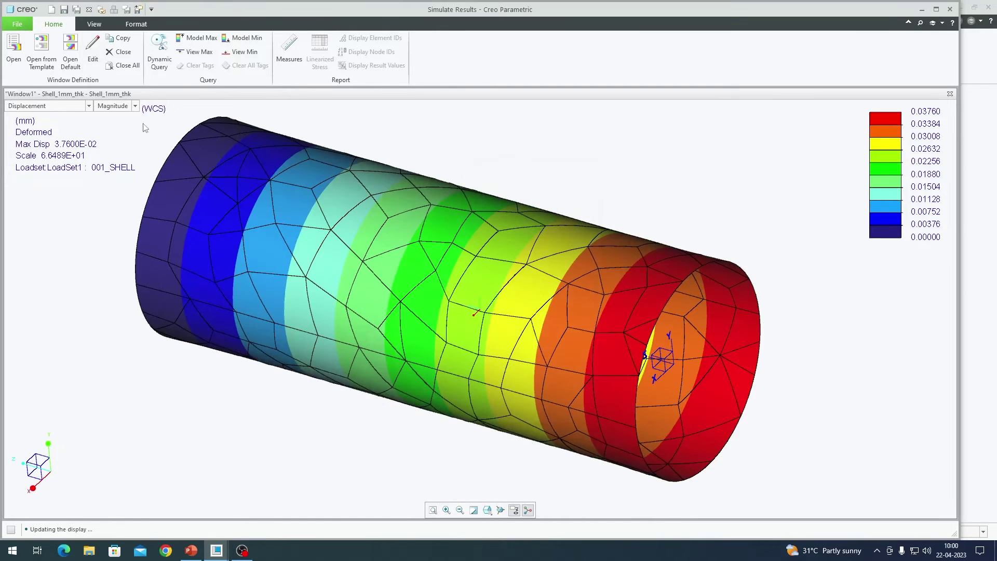
Copy the displacement result window and set the copy to von Mises stress in MPa, using the maximum of shell top/bottom.
click(119, 38)
click(407, 248)
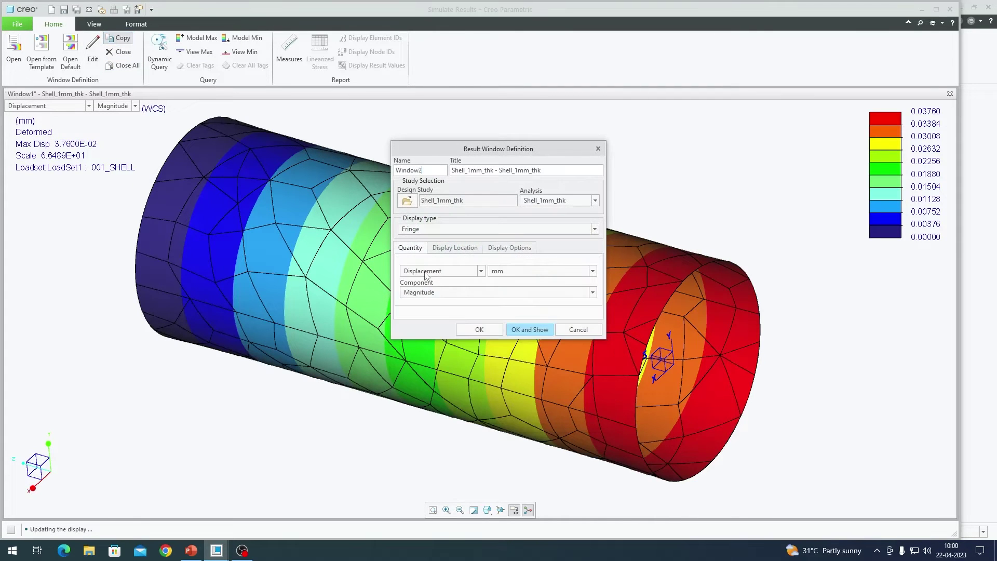
click(435, 274)
click(432, 282)
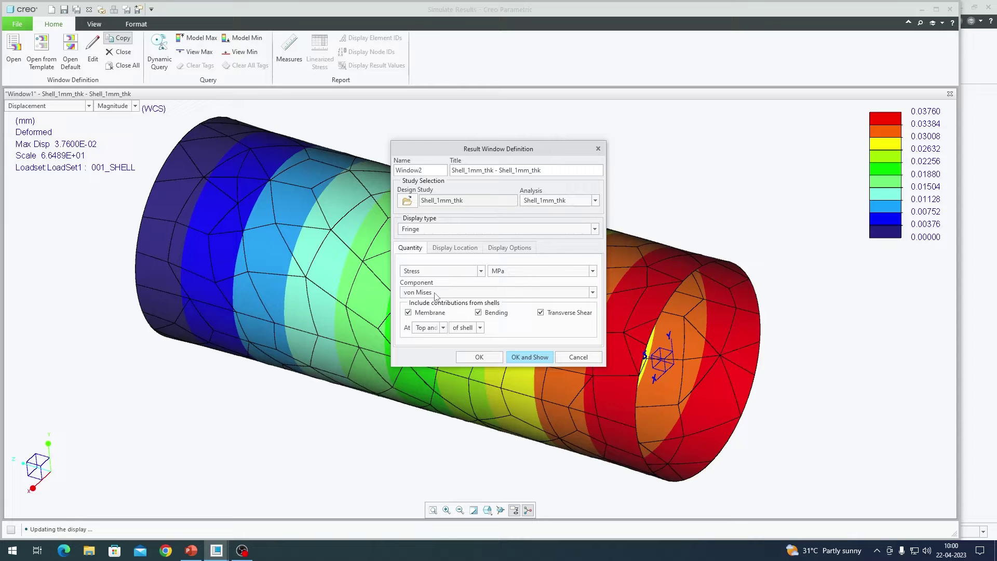
click(437, 328)
click(439, 359)
Turn off the deformed shape for the stress plot and show it beside the displacement plot.
click(509, 247)
click(523, 264)
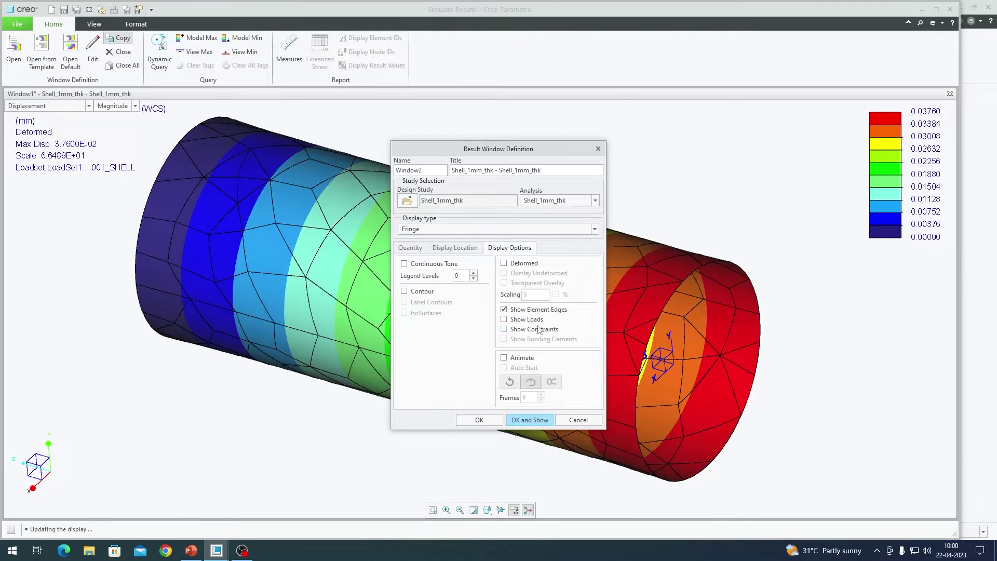
click(534, 422)
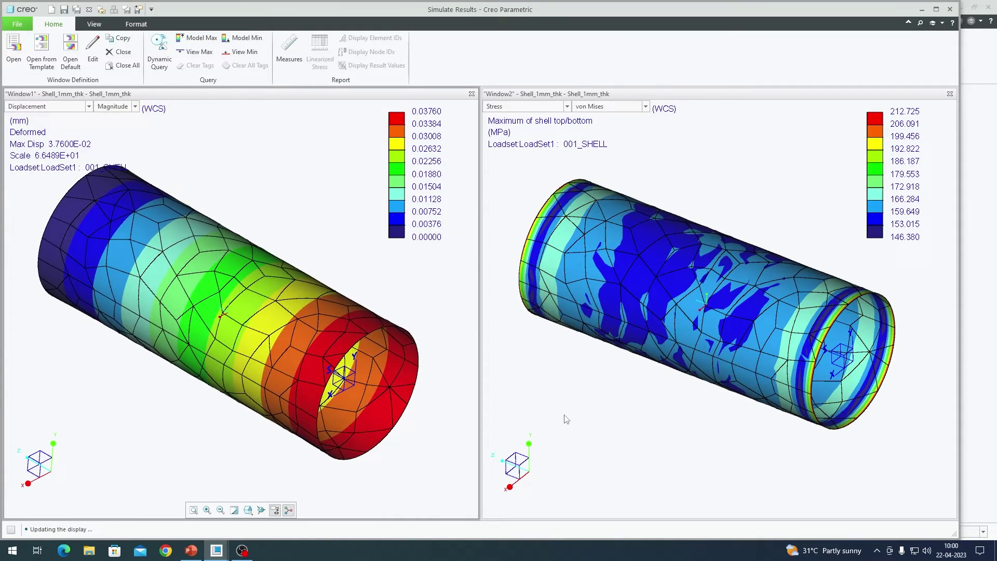
click(633, 413)
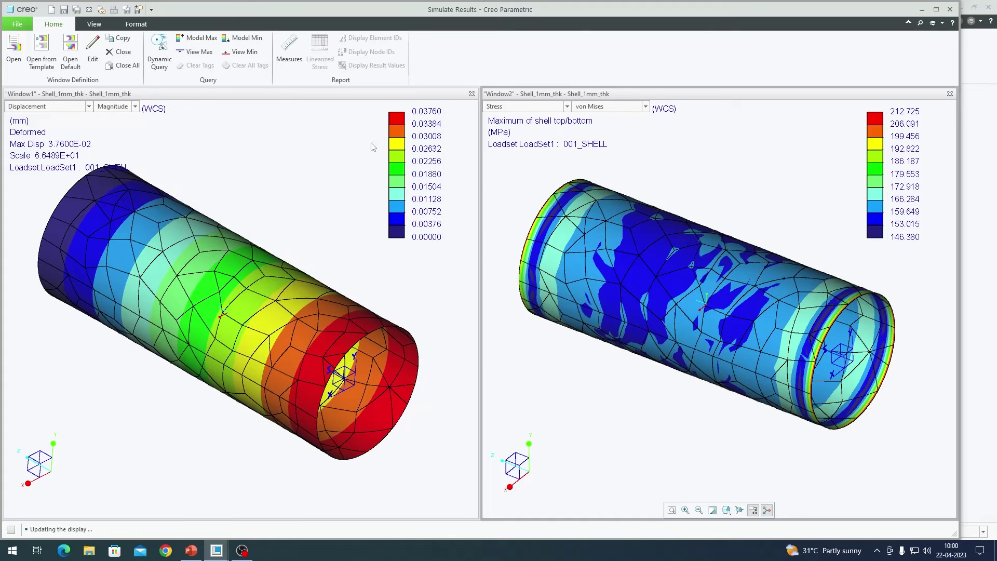
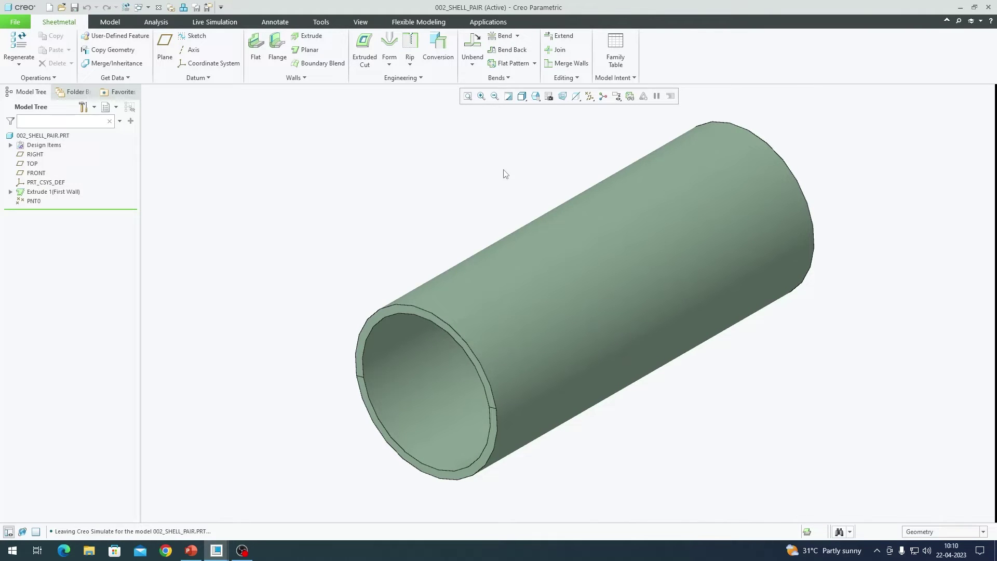
Enter Creo Simulate with the 002_SHELL_PAIR model and view the tube's constrained and loaded ends.
click(488, 22)
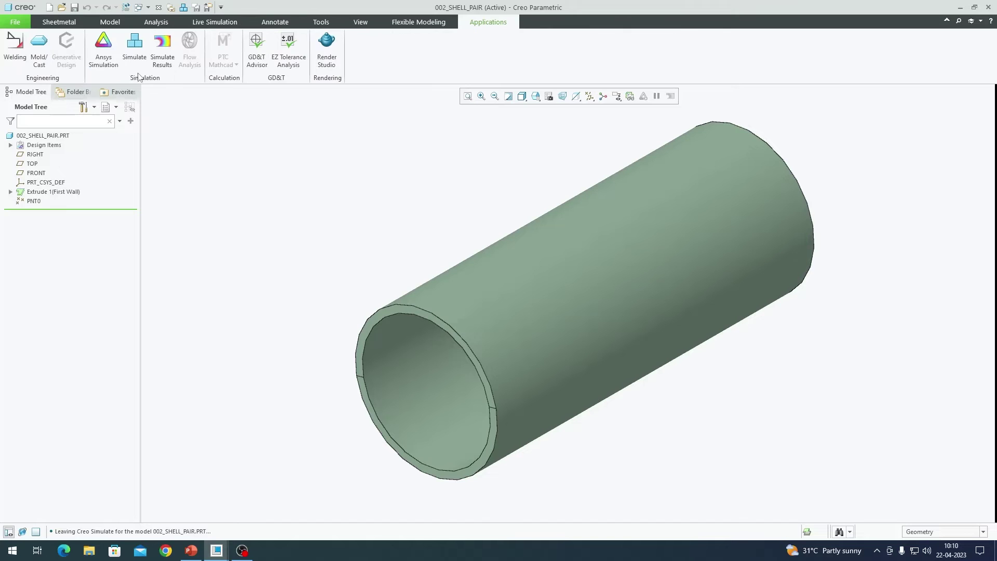
click(134, 50)
key(ctrl+d)
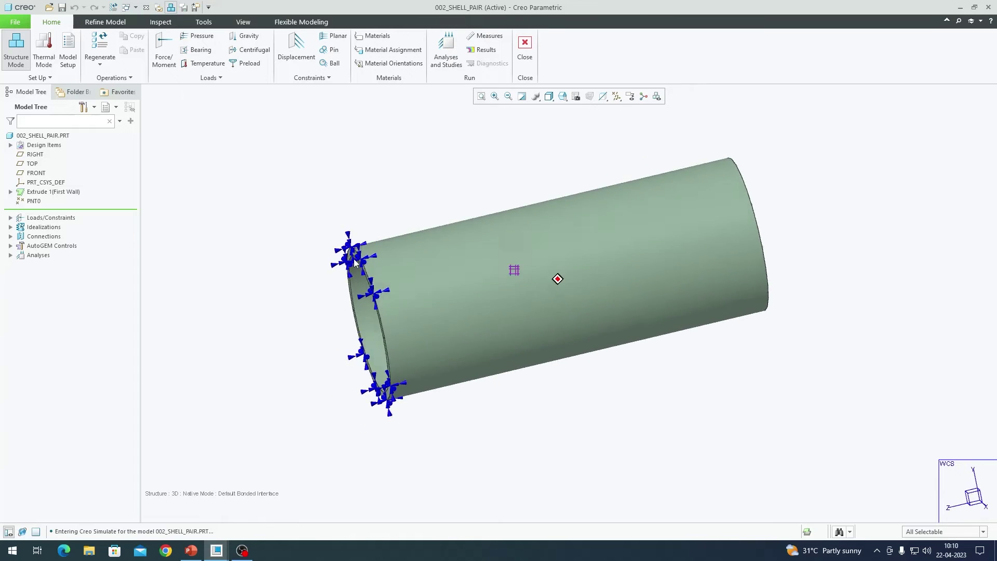
mouse_move(679, 214)
middle_down()
mouse_move(625, 354)
mouse_move(496, 307)
middle_up()
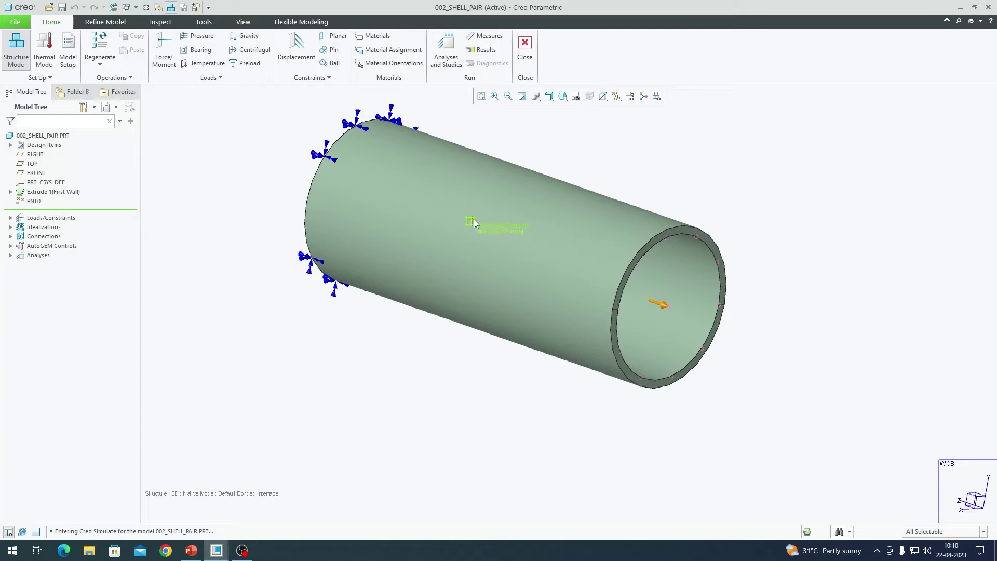
Review the tube's maximum element size control and the AutoGEM mesh references without changing or creating anything.
click(473, 221)
click(481, 172)
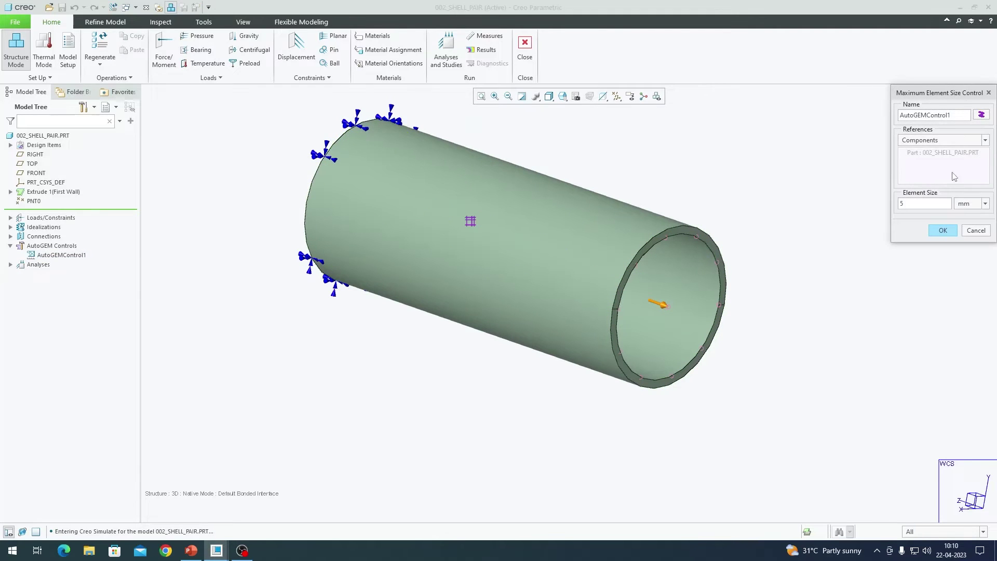
click(975, 230)
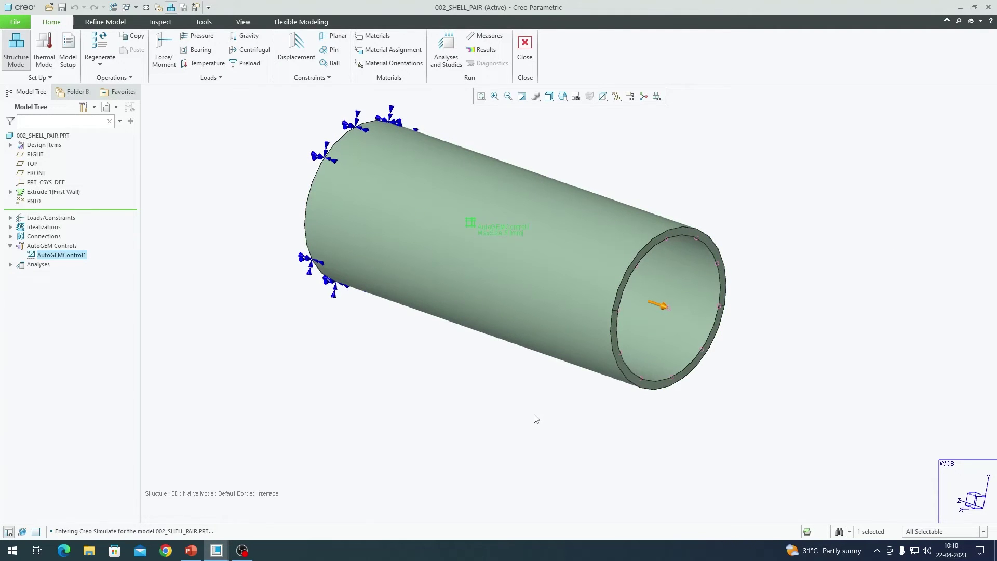
middle_drag(534, 415, 523, 422)
click(106, 21)
click(565, 49)
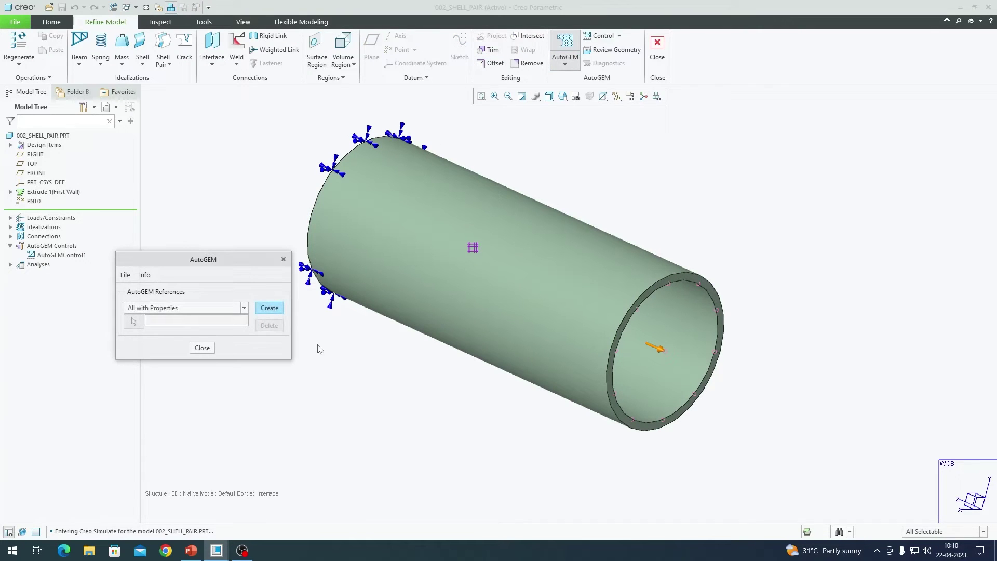
click(202, 348)
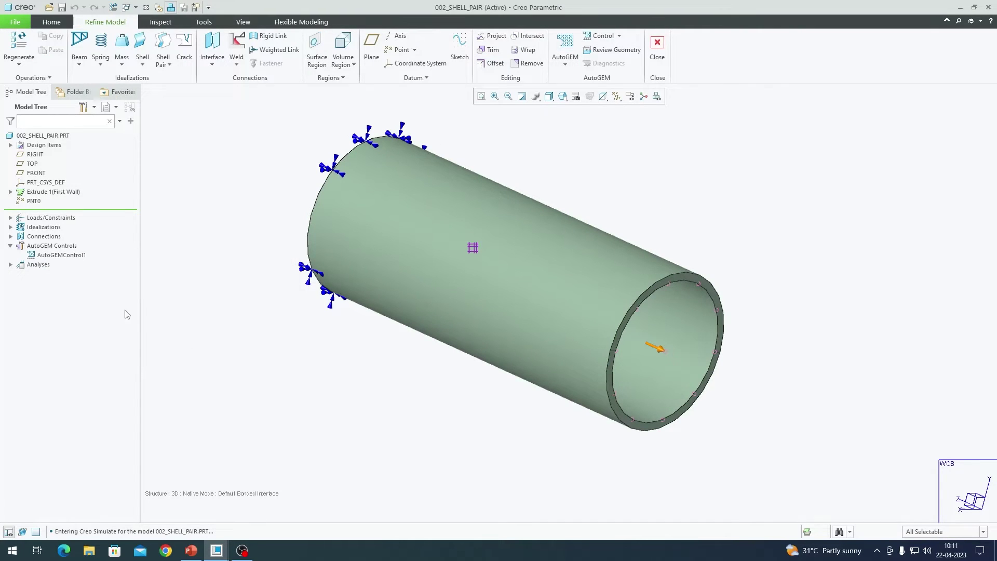
Delete the existing shell pair idealization from the tube model.
click(10, 227)
click(51, 236)
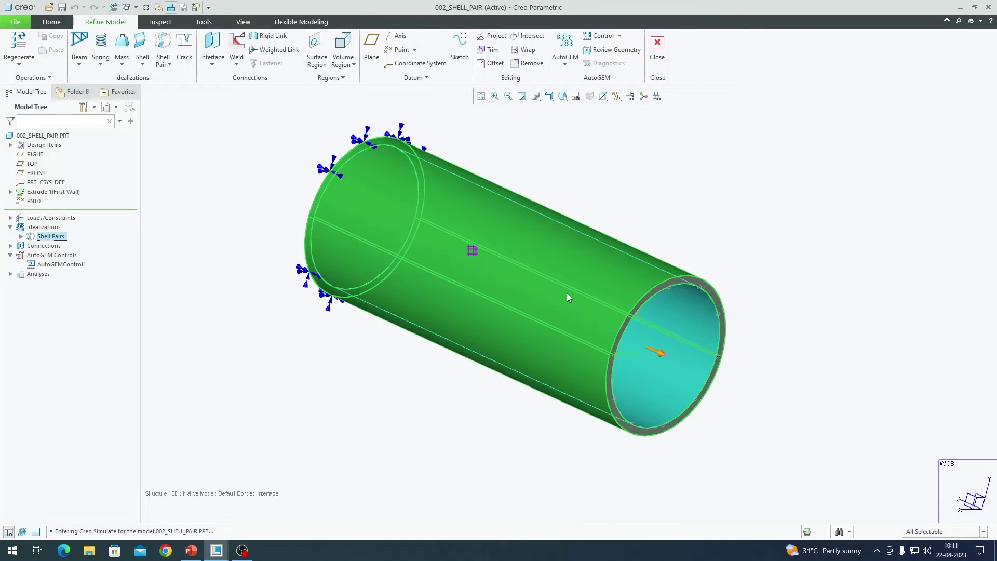
right_click(50, 236)
click(77, 258)
click(524, 294)
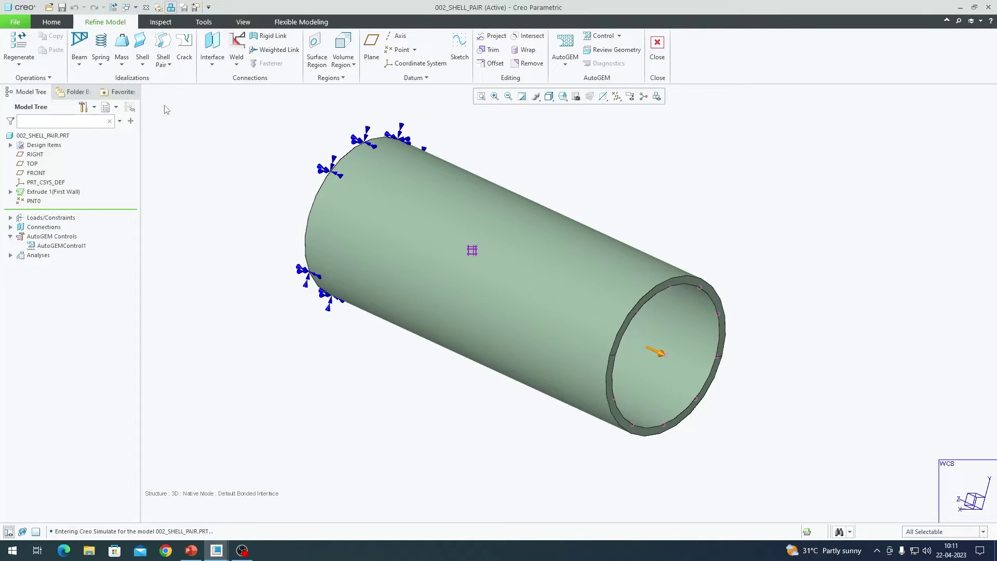
Define a constant shell pair on the tube's outer surface with automatically selected opposing surfaces and midsurface placement.
click(48, 22)
click(106, 23)
click(162, 42)
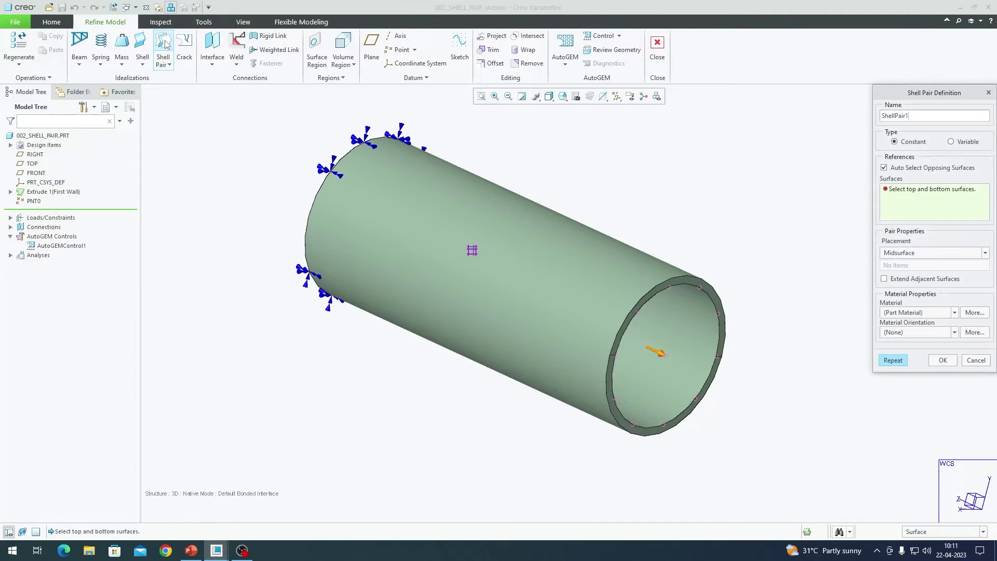
click(538, 239)
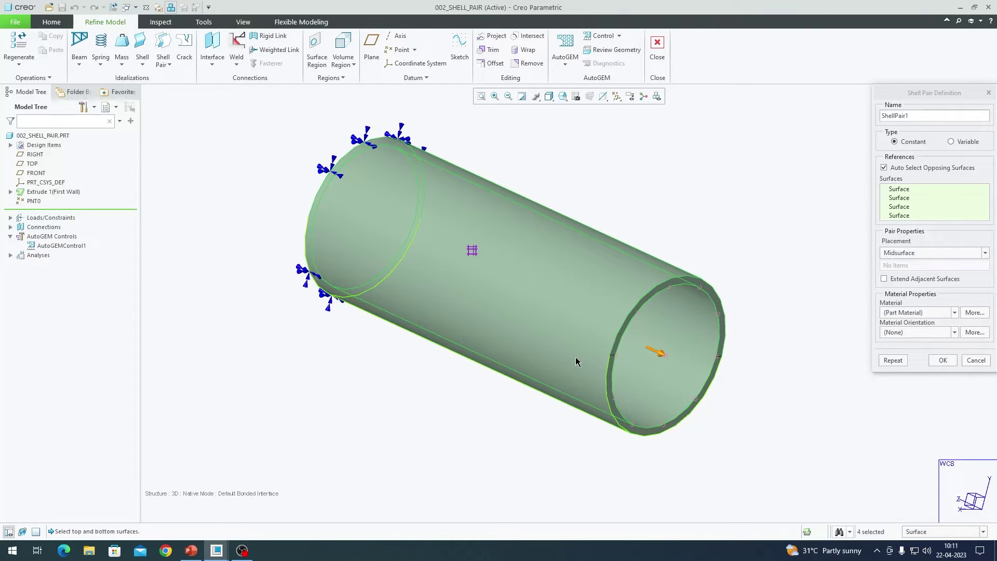
click(942, 360)
Review the simulation geometry of the tube to check its paired midsurface shell and the rigid link at the loaded end.
click(614, 50)
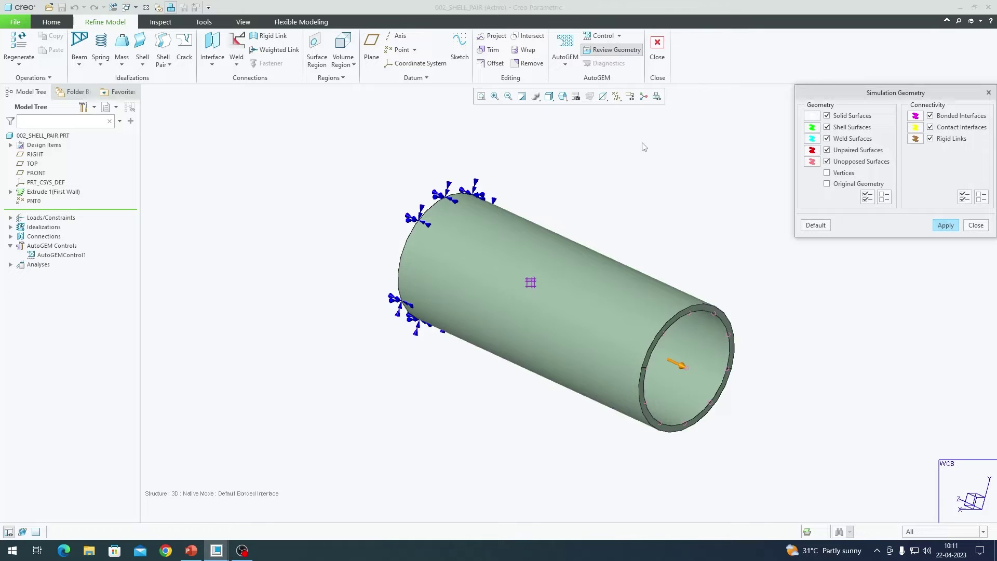
click(945, 224)
scroll(637, 366, down, 3)
scroll(634, 361, up, 3)
scroll(630, 345, down, 3)
scroll(630, 341, up, 3)
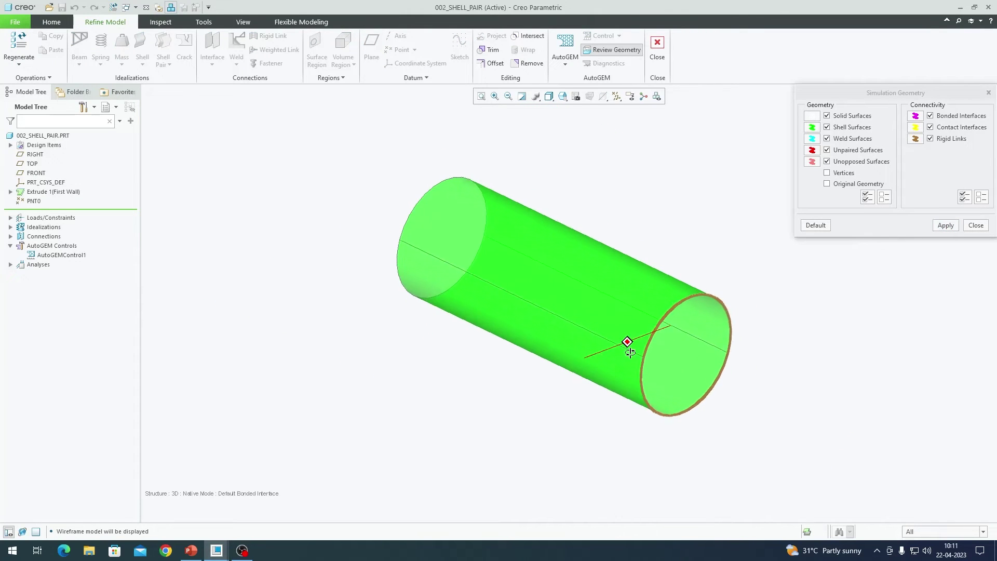
middle_drag(533, 270, 593, 337)
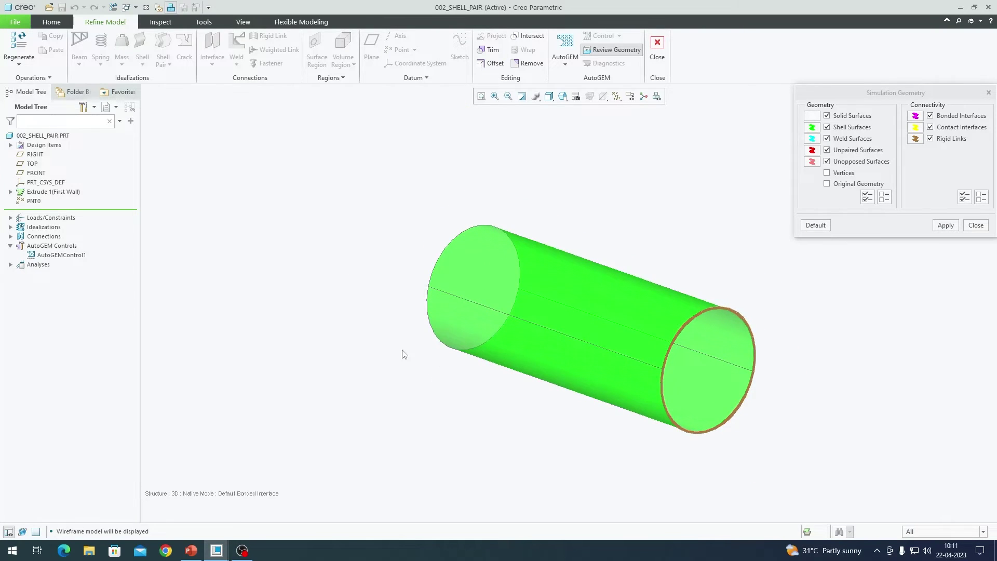
click(974, 228)
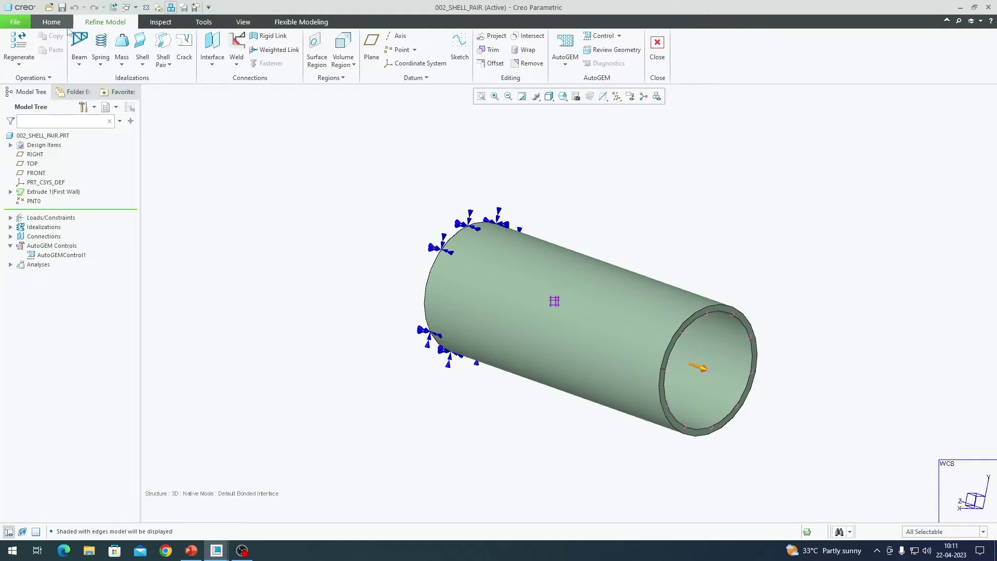
Check the shell_pair_1mm_thk static analysis definition and run the study with interactive diagnostics.
click(51, 22)
click(444, 44)
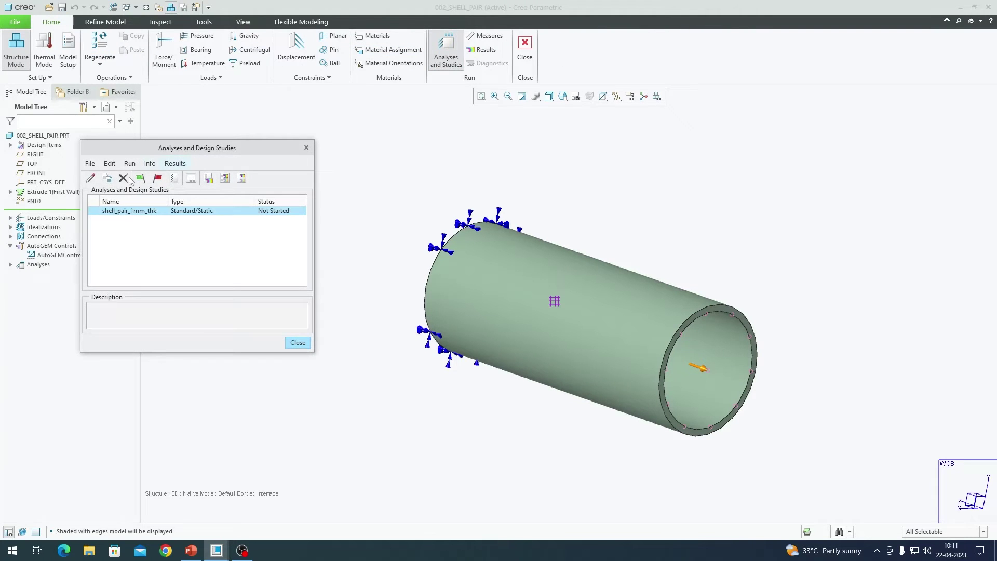
click(92, 179)
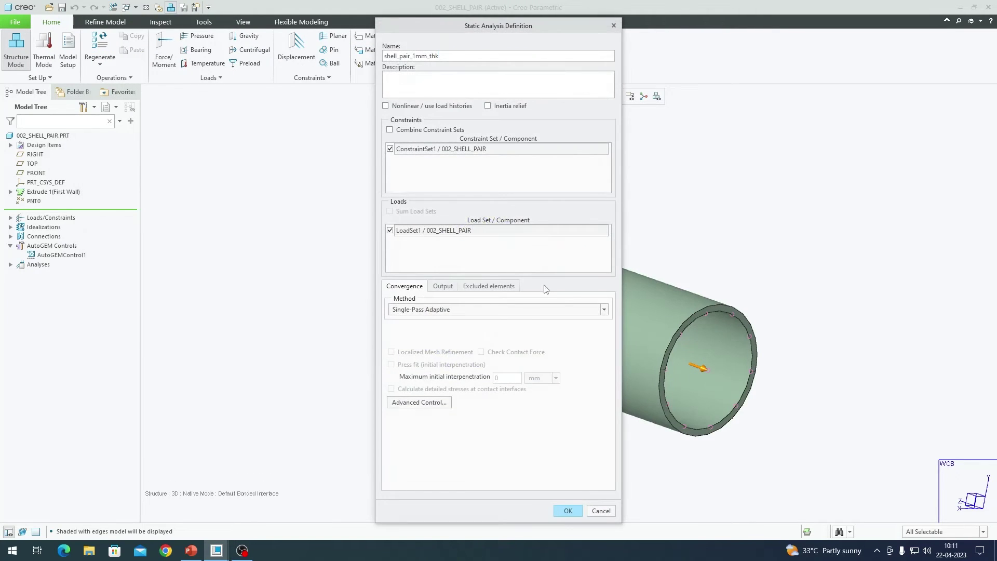
click(566, 511)
click(141, 180)
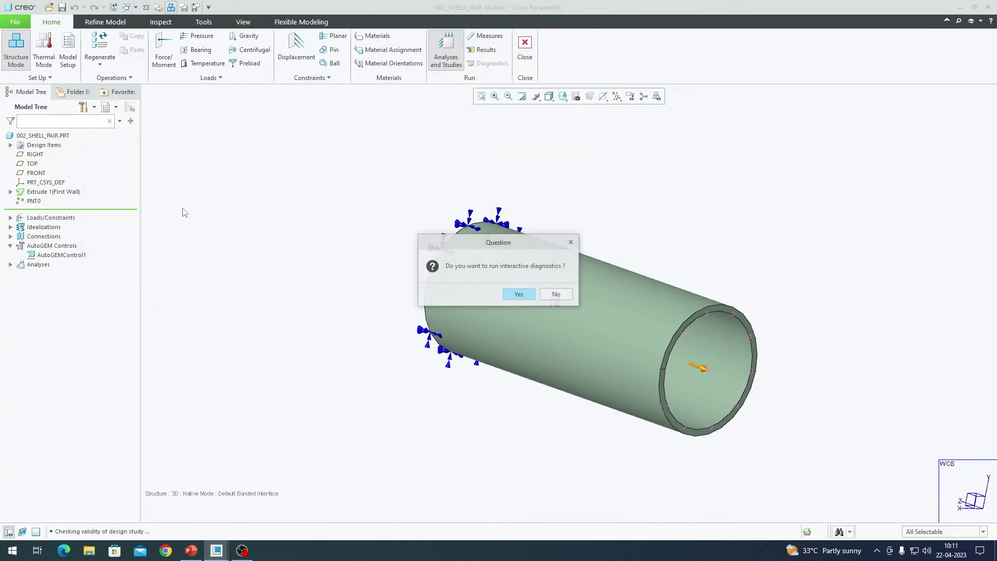
click(522, 290)
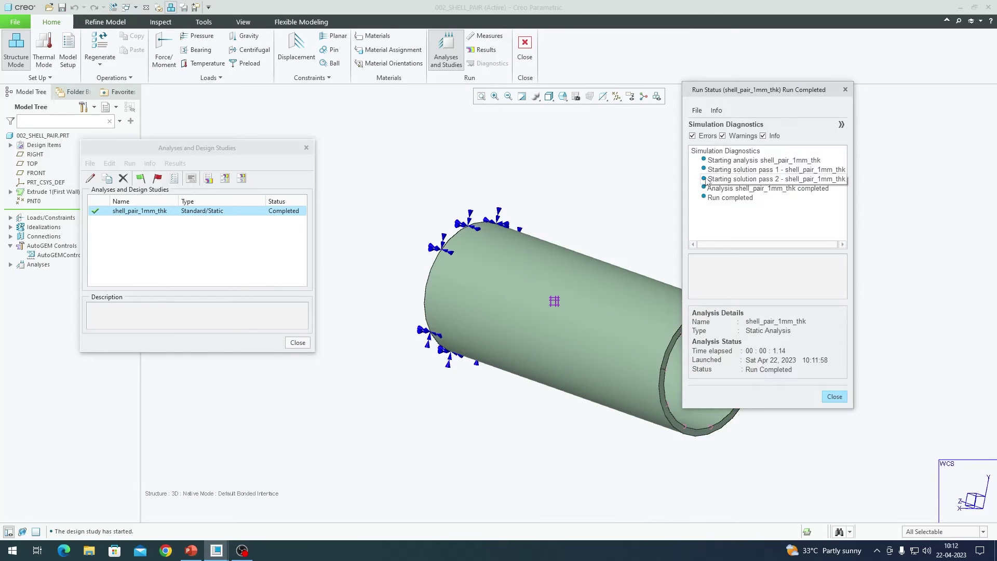
drag(794, 93, 687, 114)
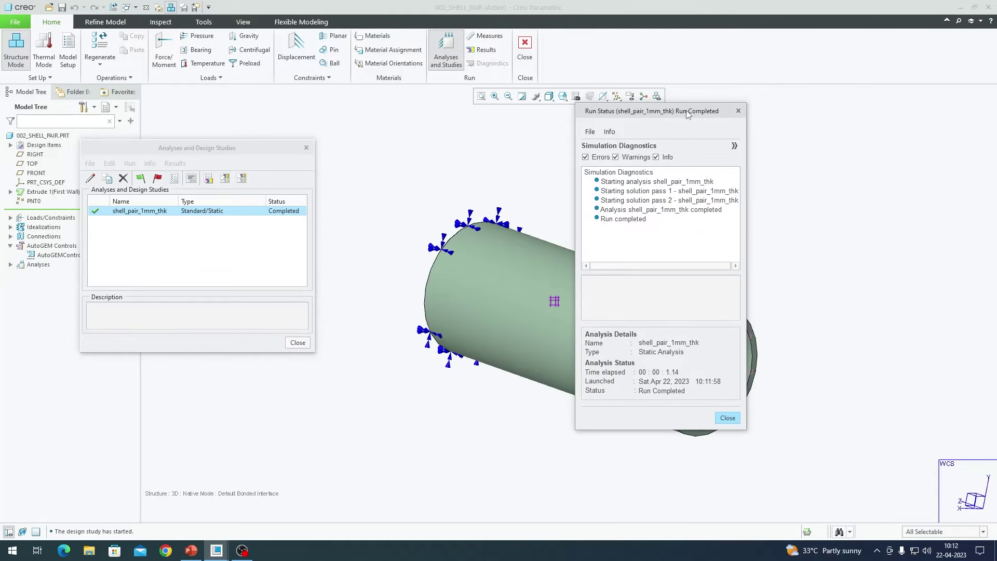
Show the shell_pair_1mm_thk results as an animated displacement magnitude fringe in mm, with 5% deformed scaling.
click(207, 179)
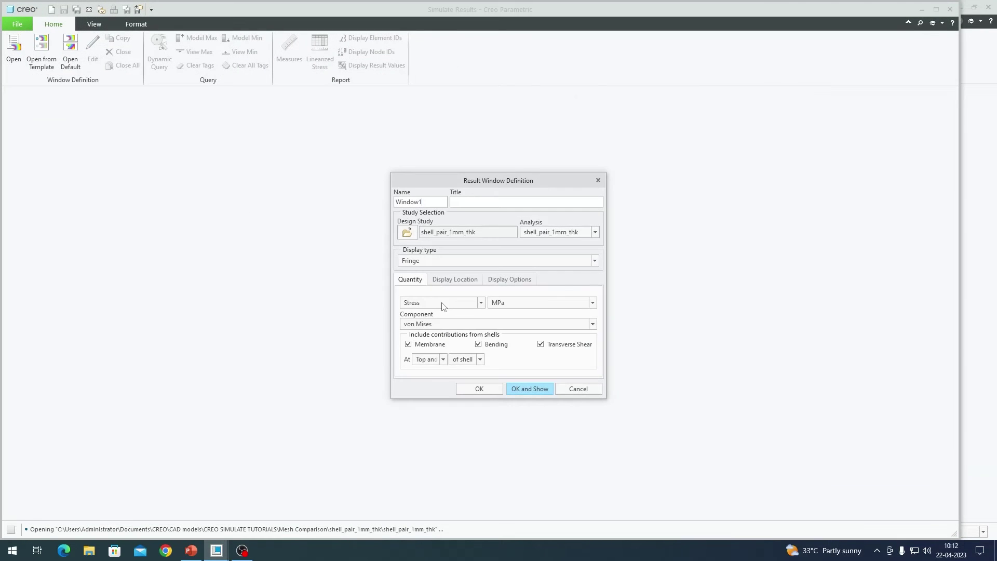
click(432, 304)
click(421, 322)
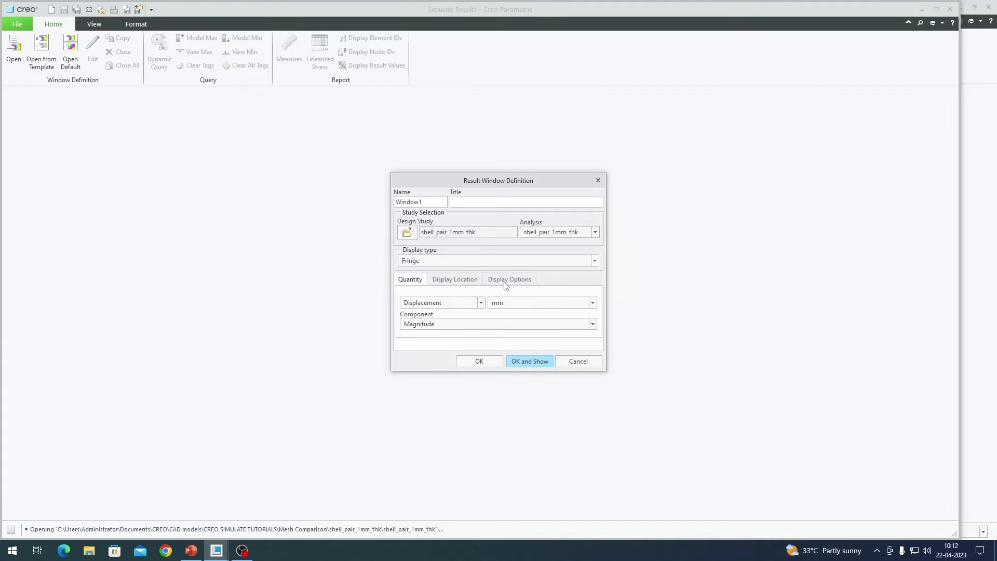
click(506, 280)
text(5)
click(518, 389)
click(541, 453)
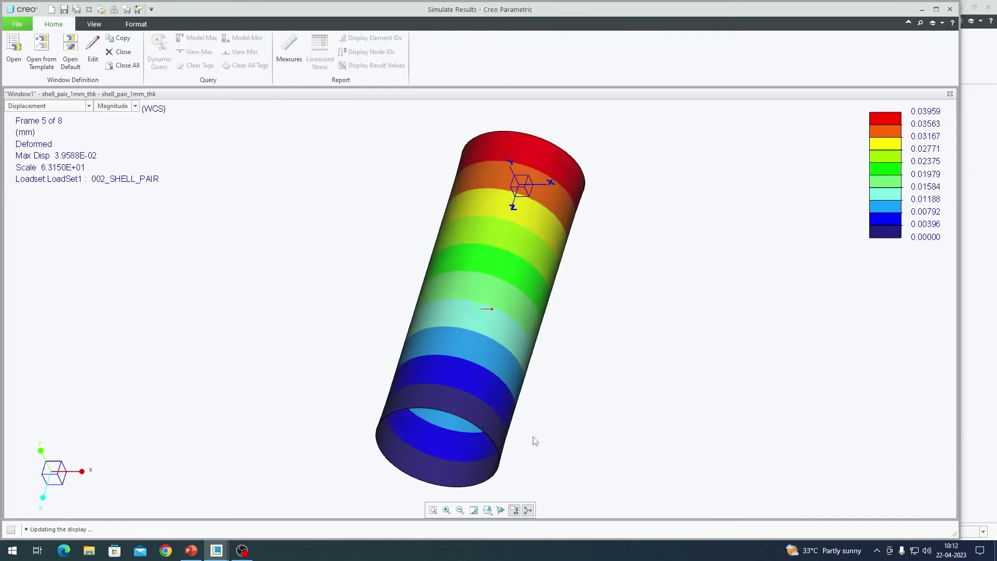
Show element edges on the displacement plot and view the tube from its free end.
double_click(514, 336)
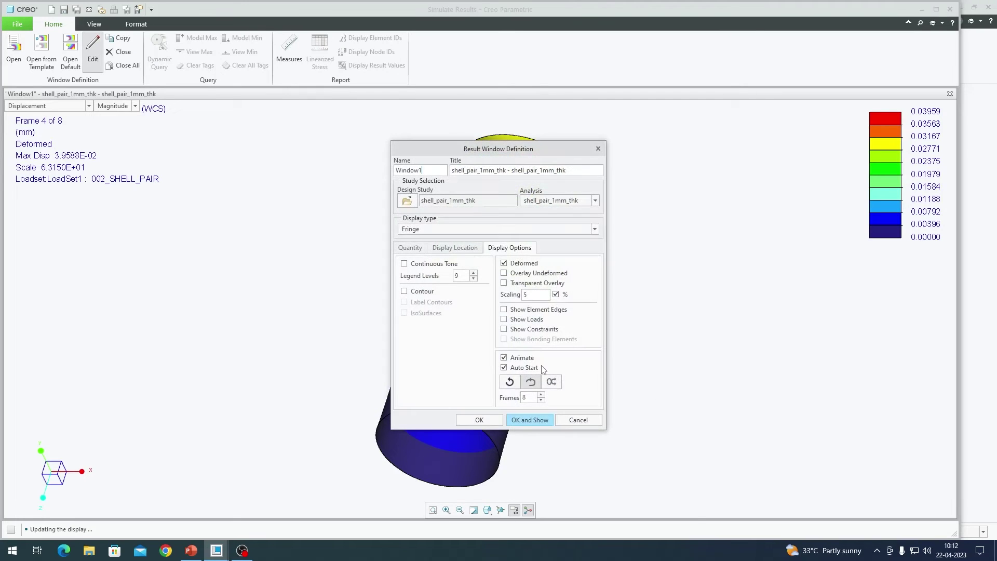
click(530, 418)
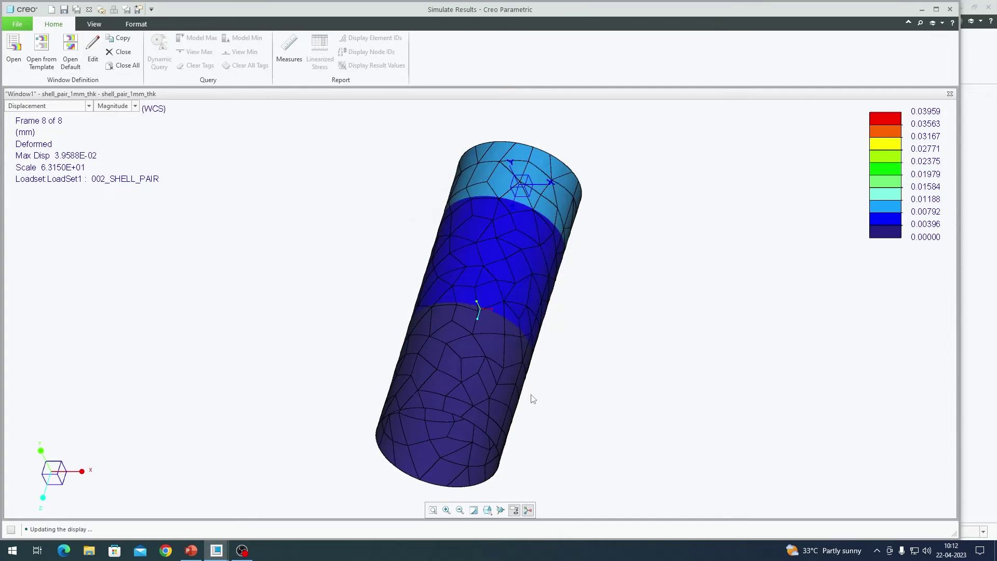
middle_drag(532, 397, 541, 334)
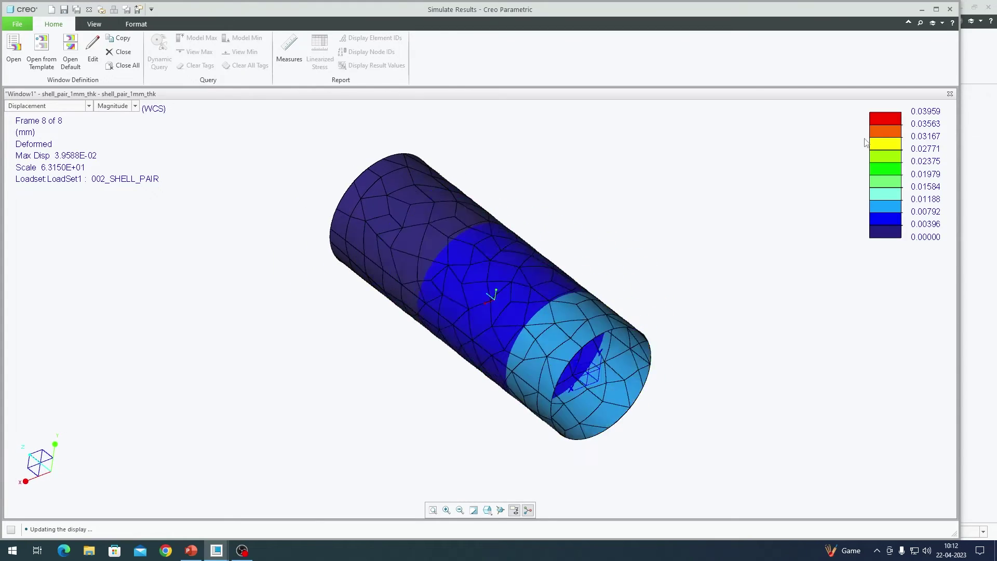
Maximize the results window and turn off the animation of the displacement plot.
key(super+Up)
click(91, 49)
click(503, 355)
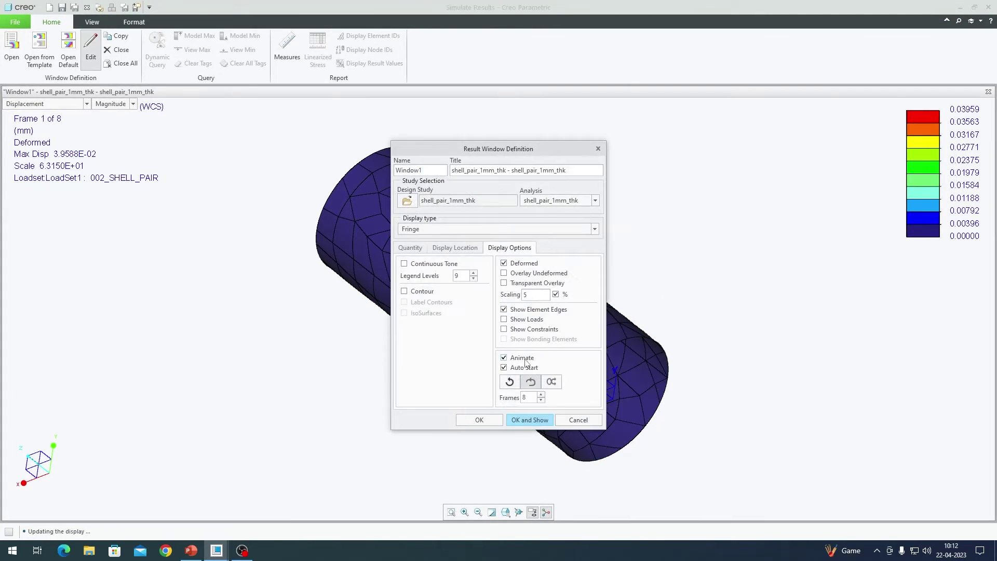
click(528, 418)
Copy the shell-pair displacement window and set the copy to von Mises stress in MPa at the maximum of shell top/bottom.
click(117, 36)
click(410, 248)
click(423, 270)
click(420, 281)
click(433, 327)
click(434, 372)
Turn off the deformed shape for the shell-pair stress plot and show it beside the displacement plot.
click(510, 248)
click(527, 265)
click(530, 420)
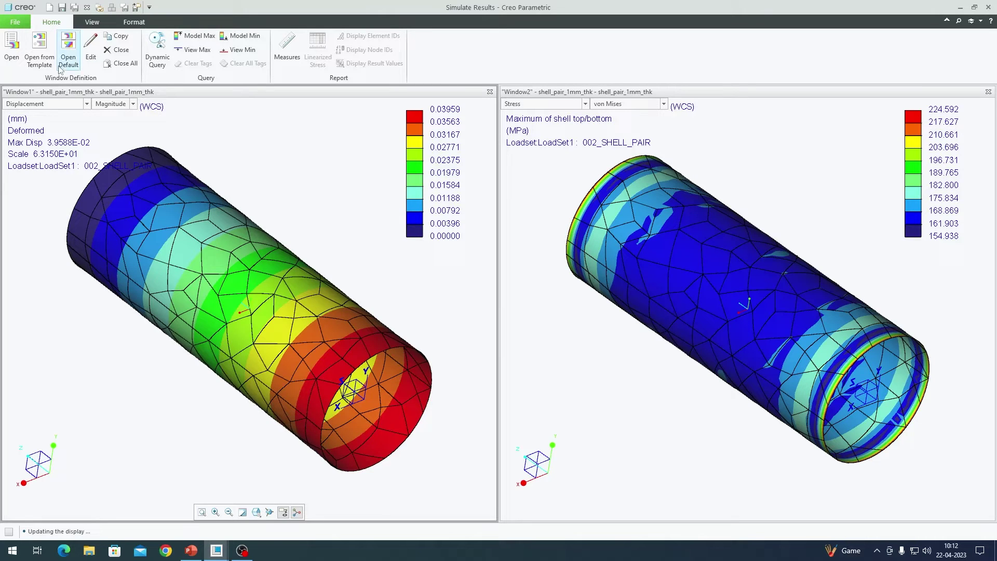
Open the Shell_1mm_thk study in a new result window and set its quantity to displacement magnitude in mm.
click(11, 52)
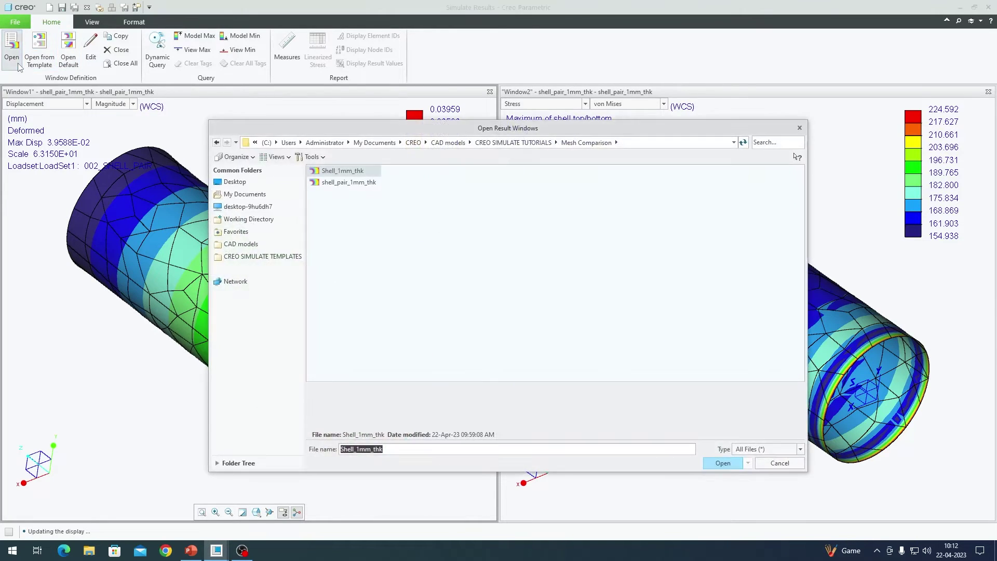
double_click(364, 174)
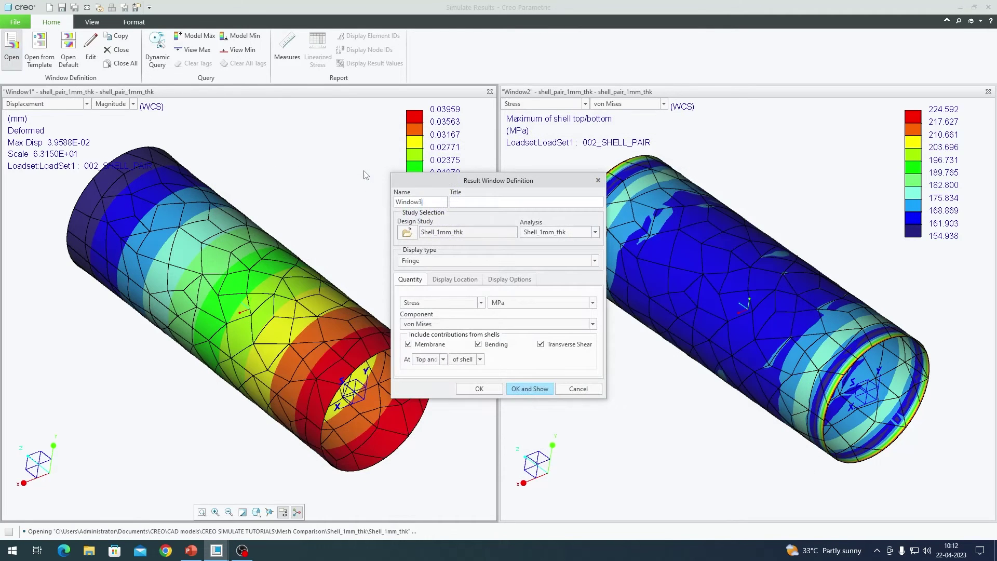
click(438, 303)
click(453, 331)
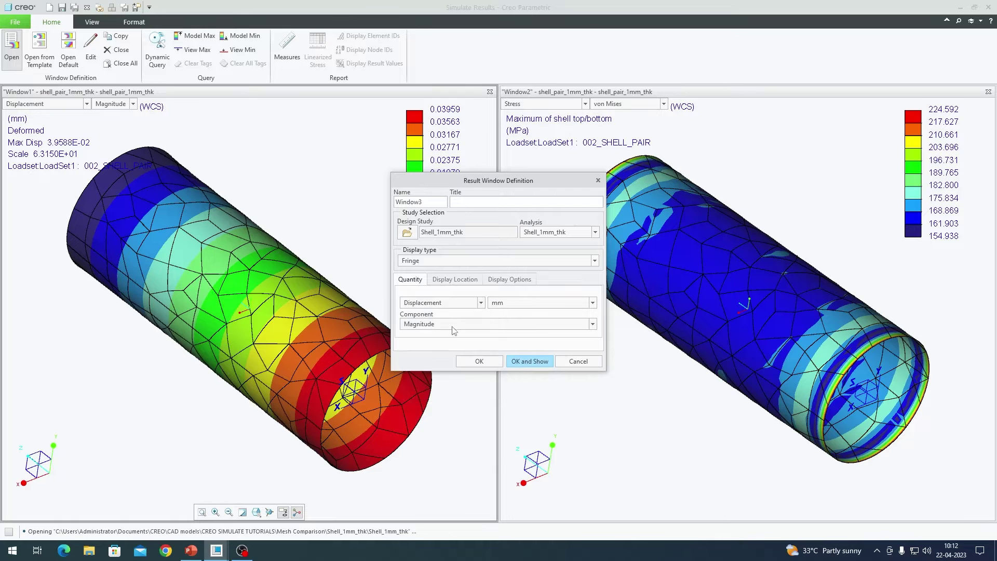
Set the Shell_1mm_thk displacement plot to 5% deformed scaling with element edges and no animation, and show it.
click(518, 280)
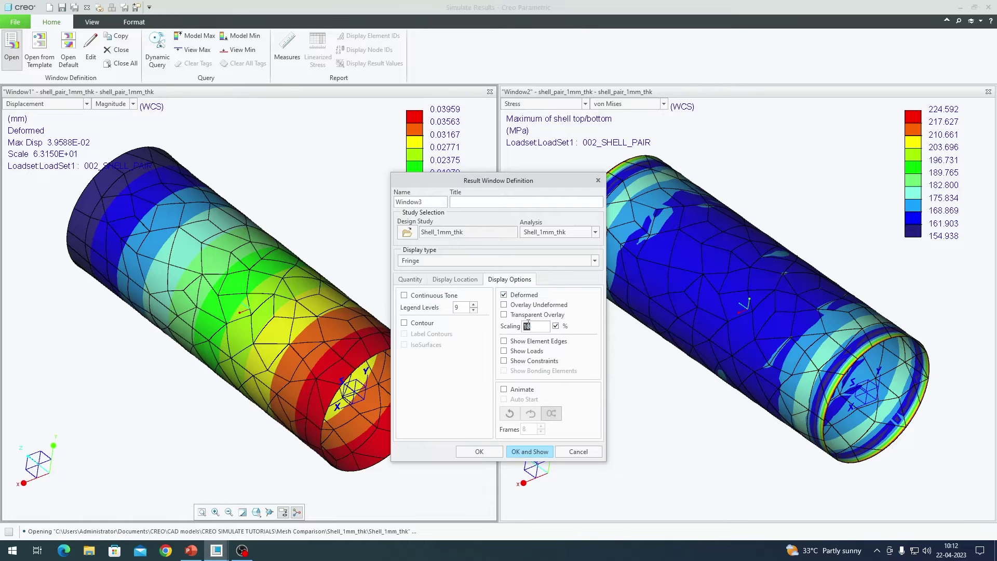
click(543, 342)
click(526, 390)
click(525, 391)
click(535, 451)
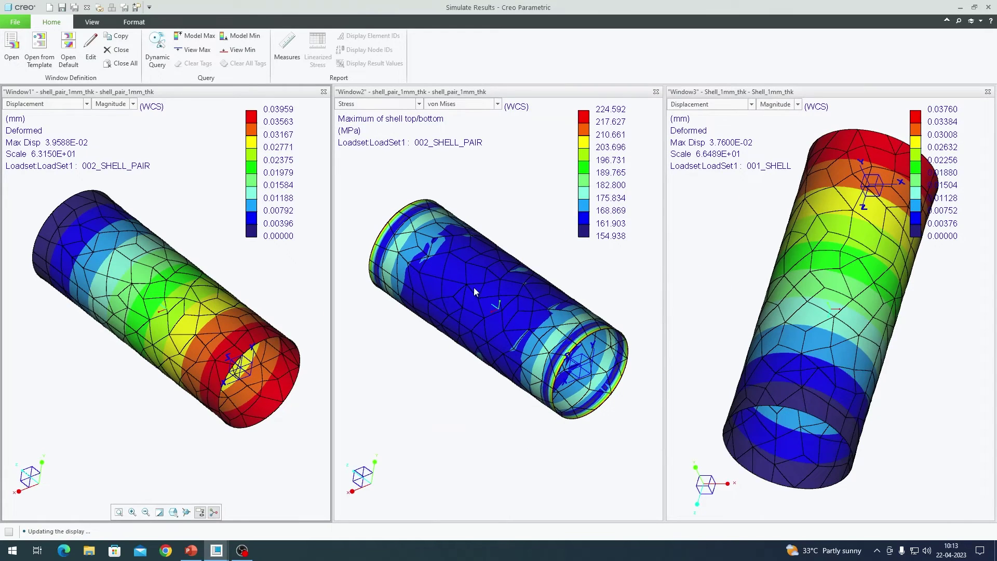
Copy the Shell_1mm_thk displacement window and set the copy's quantity to stress.
click(11, 49)
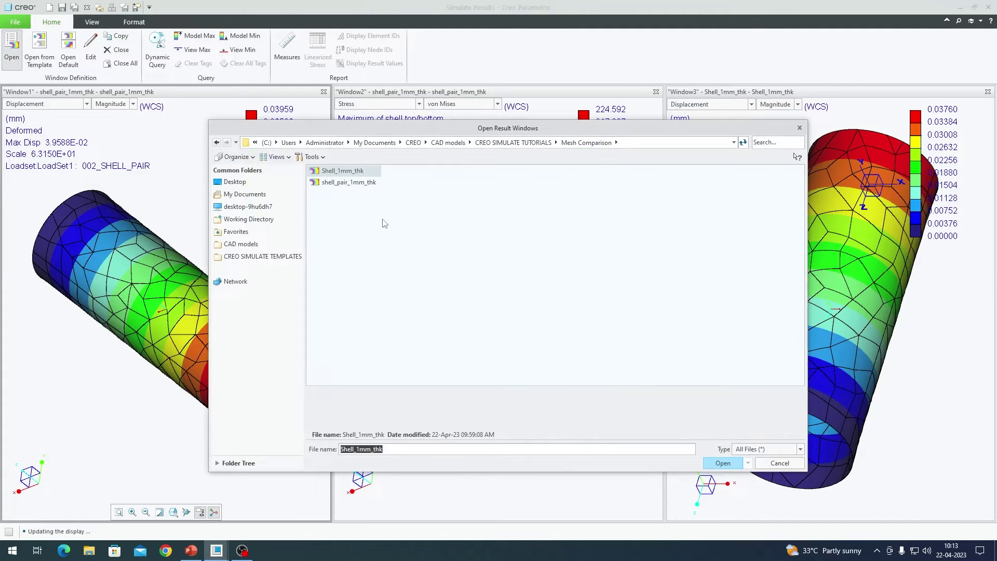
click(780, 463)
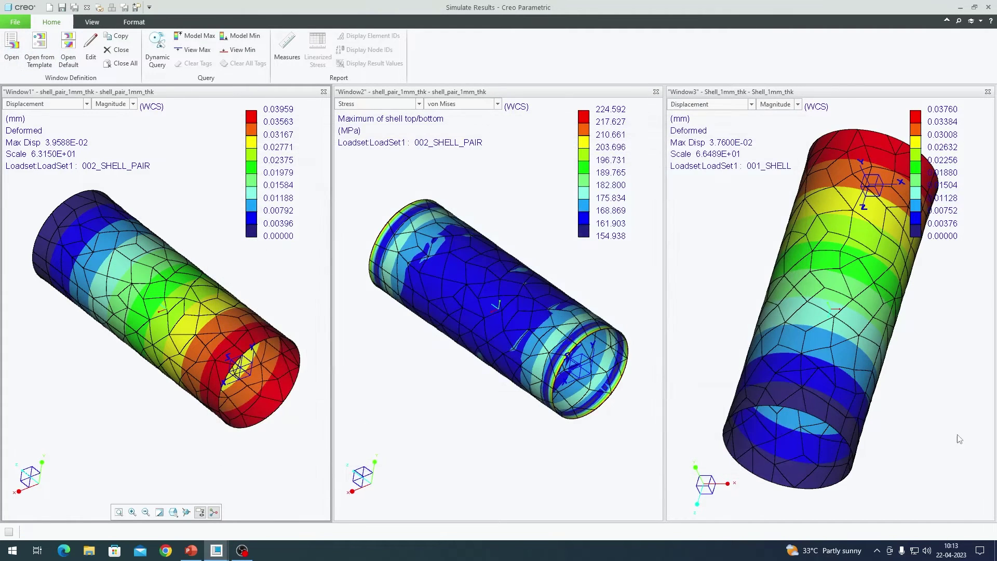
click(118, 36)
click(409, 247)
click(441, 267)
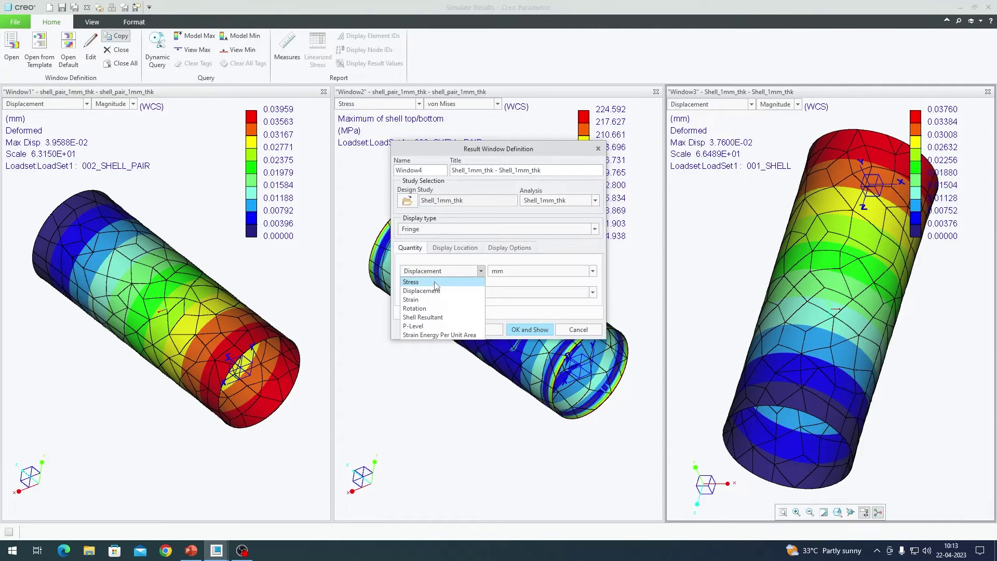
click(415, 279)
Turn off the deformed shape for the Shell_1mm_thk stress plot and show it with the other result windows.
click(524, 249)
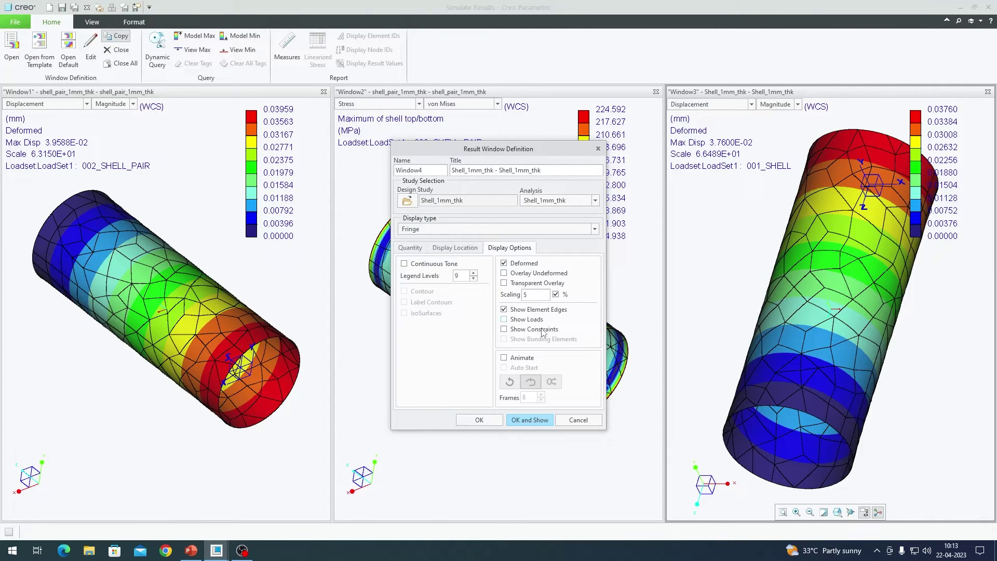
click(520, 264)
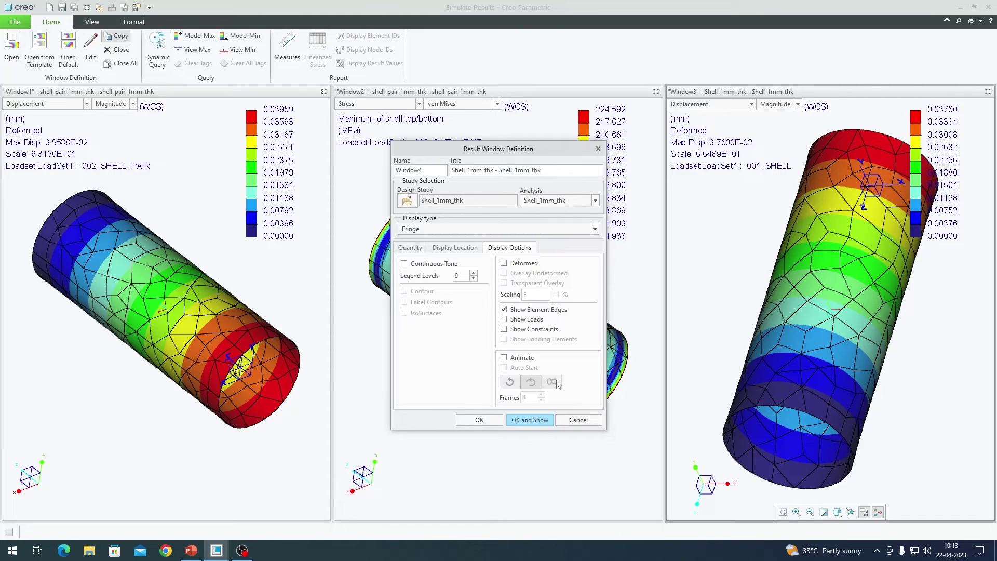
click(530, 419)
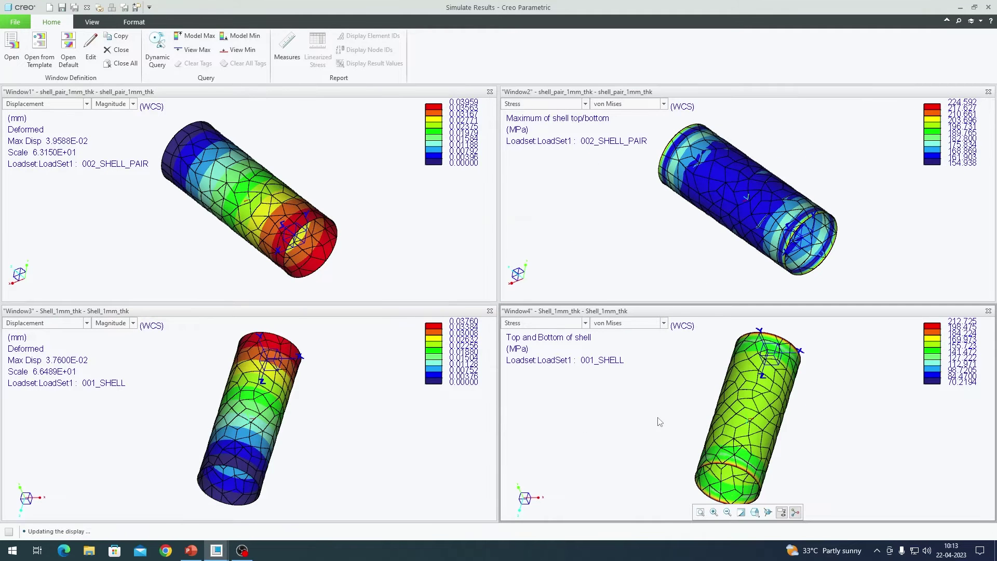
Edit the Shell_1mm_thk stress plot to report the maximum of shell top/bottom, and show it.
double_click(660, 421)
click(410, 248)
click(431, 328)
click(437, 360)
click(540, 358)
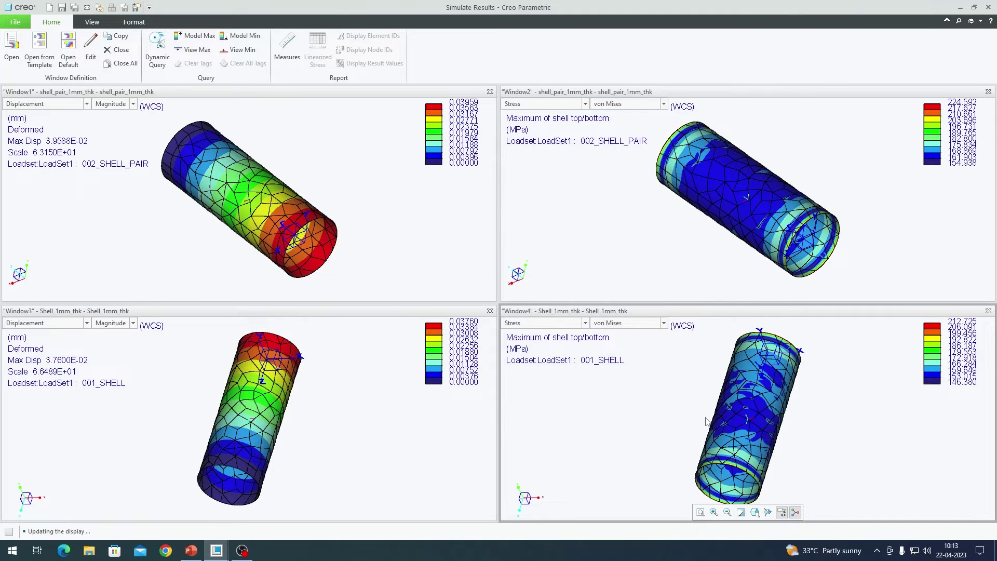
Check the stress quantity settings of the shell-pair stress window without changing them.
double_click(683, 224)
click(410, 248)
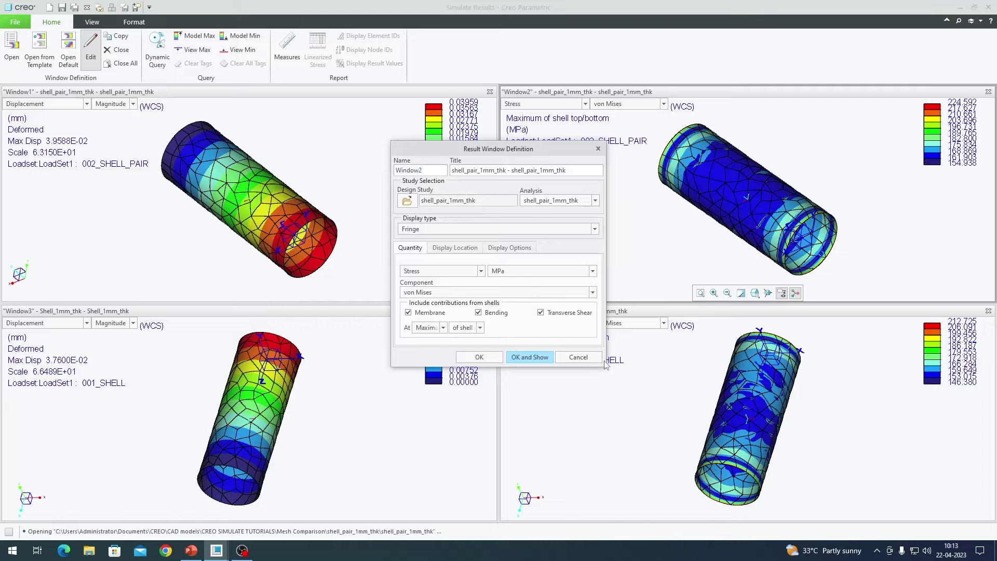
click(578, 358)
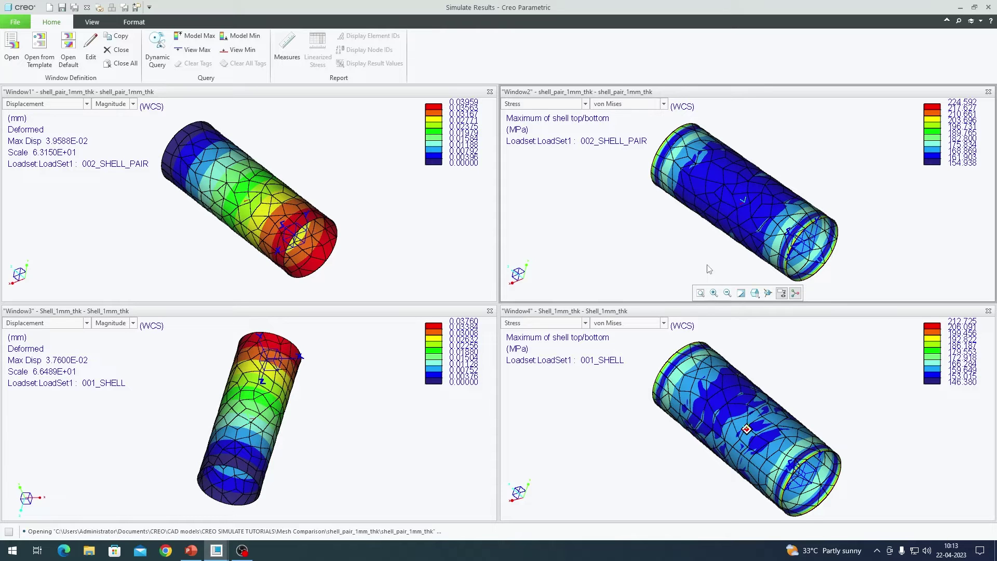
Orient the shell and shell-pair displacement plots alike to compare them.
click(272, 415)
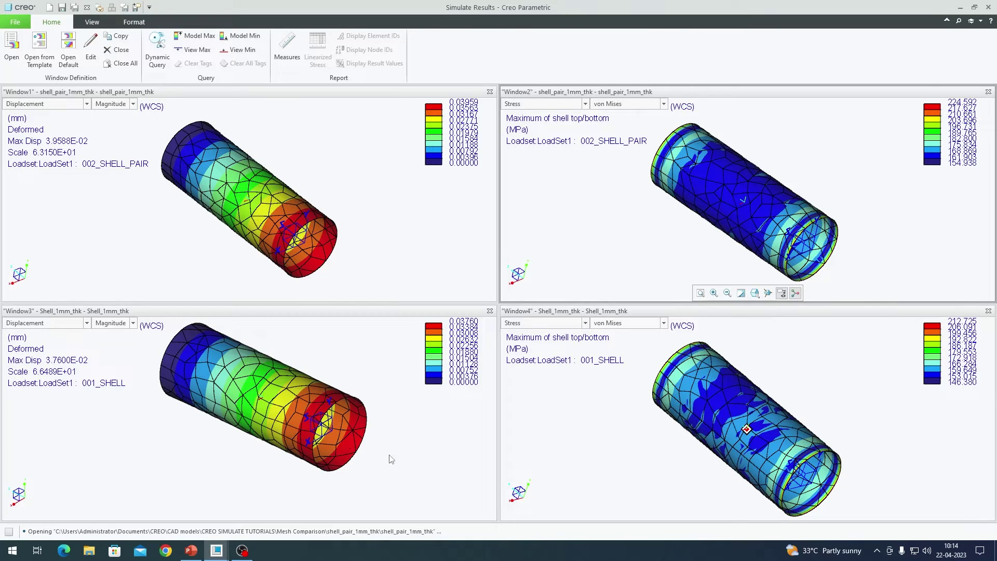
middle_drag(354, 444, 270, 405)
middle_drag(255, 223, 381, 237)
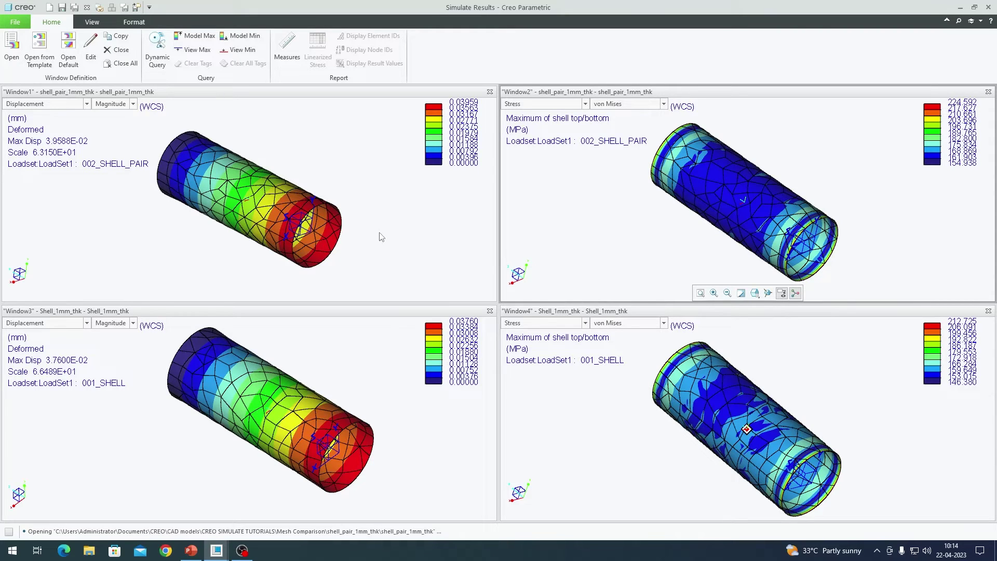
Switch to PowerPoint and present the slide comparing the shell and shell pair approaches.
click(191, 550)
key(Down)
key(Down)
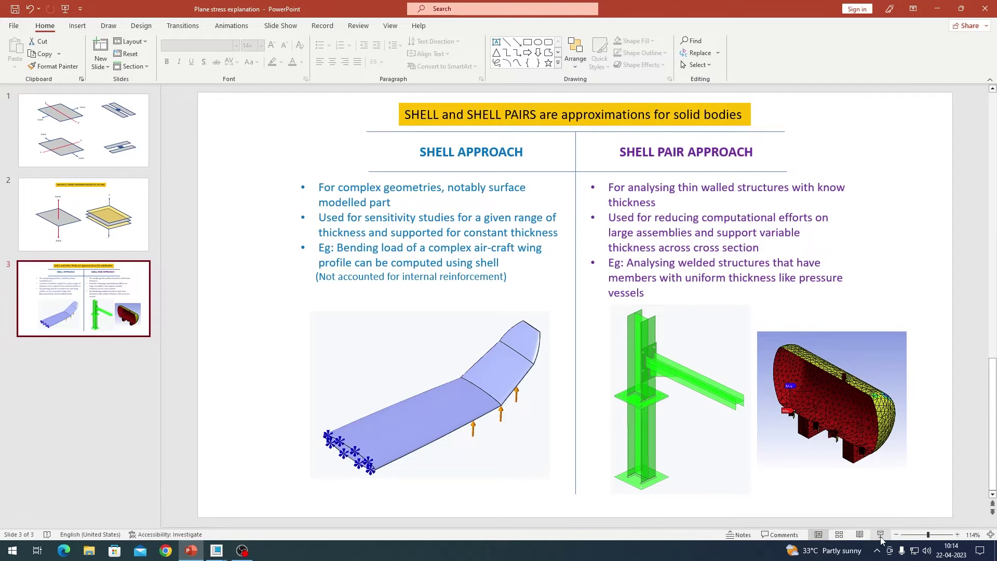
click(881, 534)
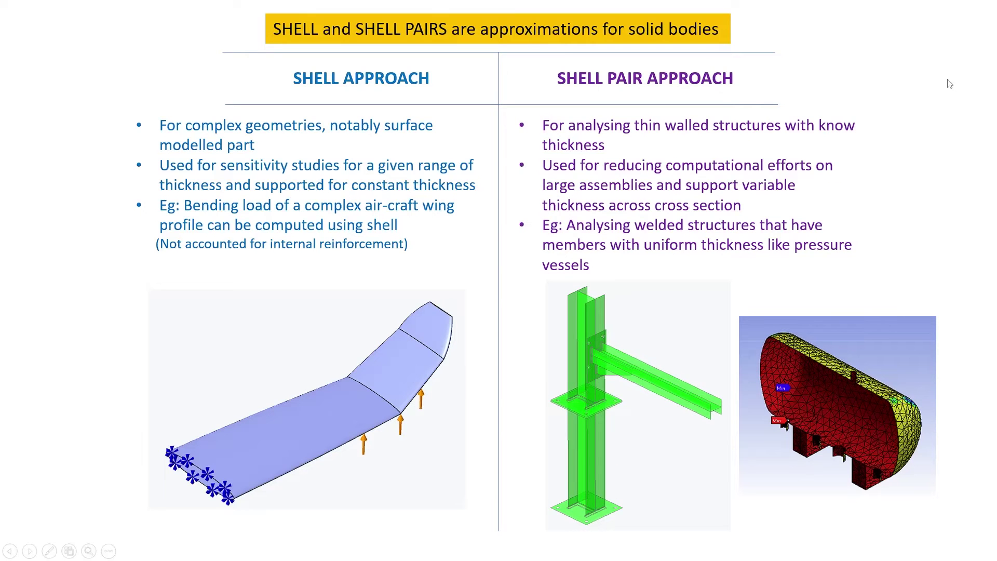
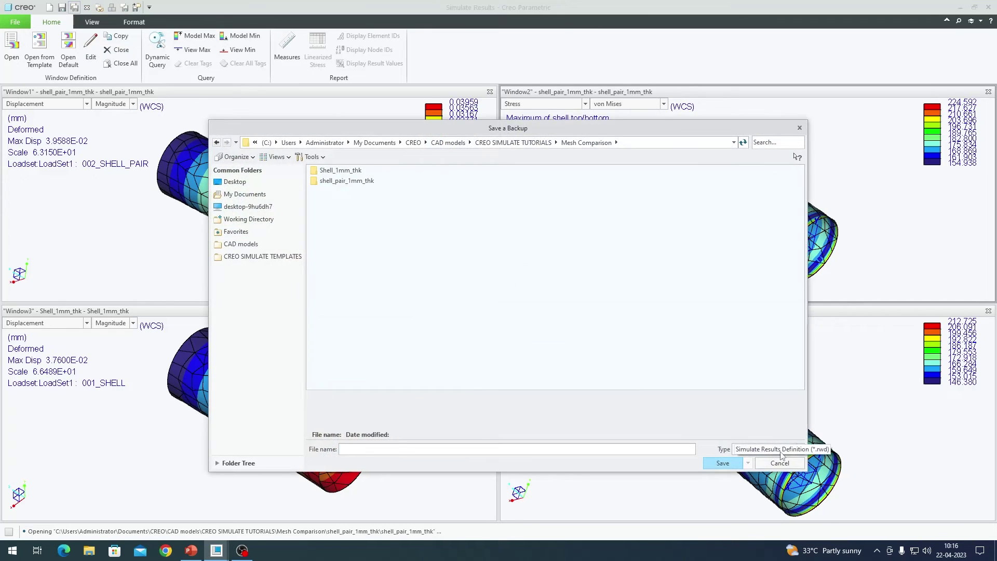
Save the result windows as a Simulate Results Definition named shell_vs_shell_pair, and exit the results without saving again.
click(779, 453)
click(779, 463)
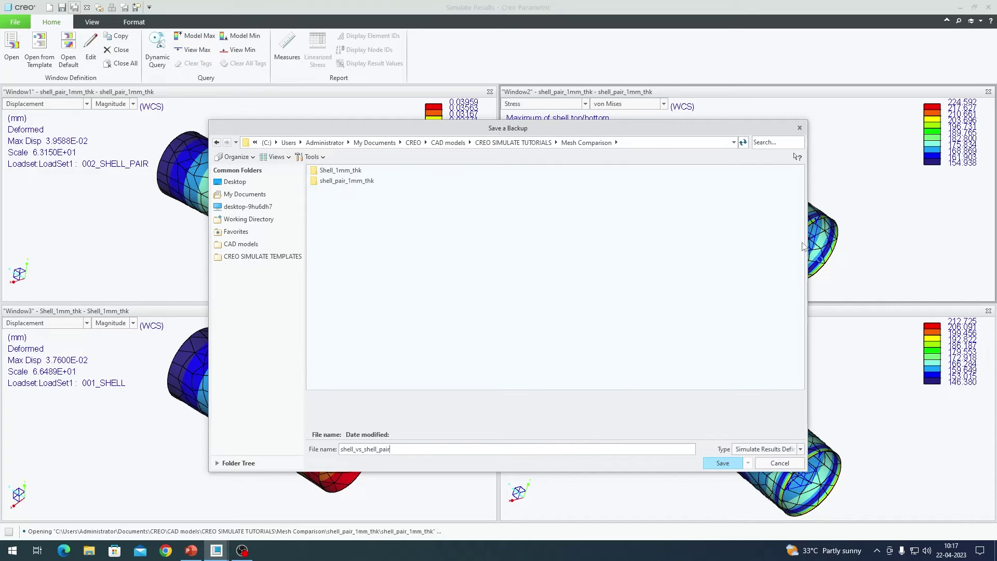
click(723, 462)
click(988, 7)
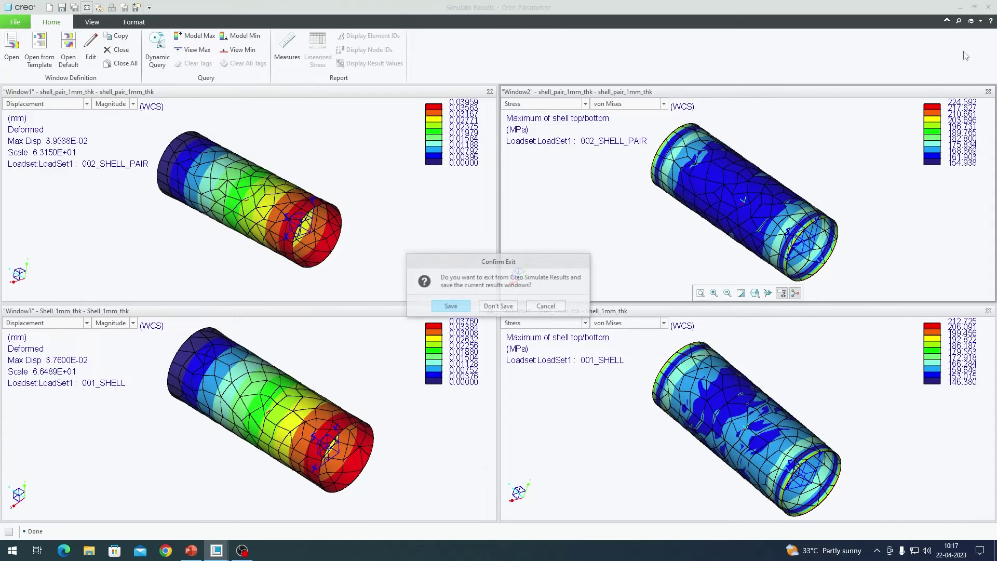
click(497, 307)
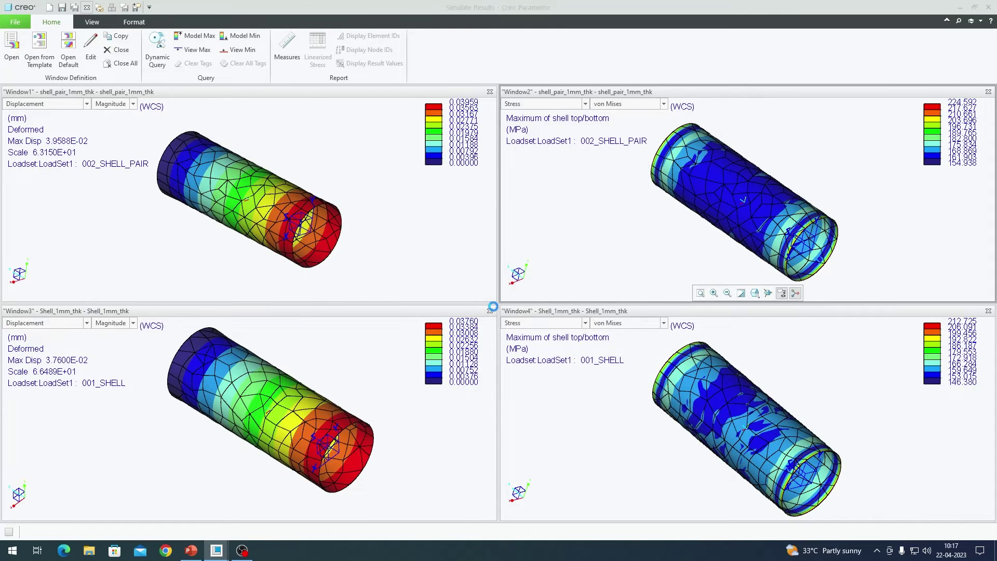
key(Escape)
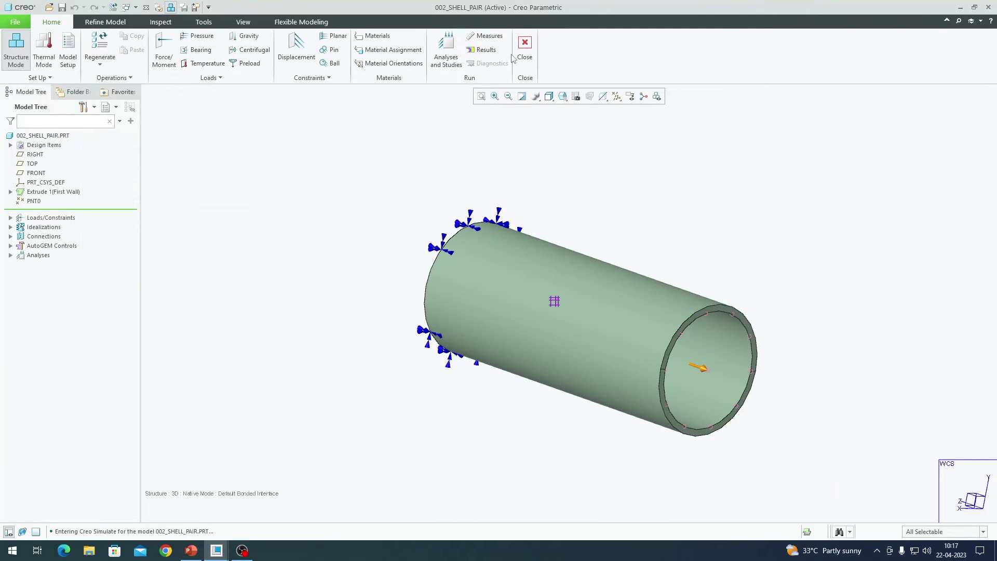
Close the simulation environment for 002_SHELL_PAIR and switch to the 003_SOLID part.
click(517, 57)
mouse_move(216, 550)
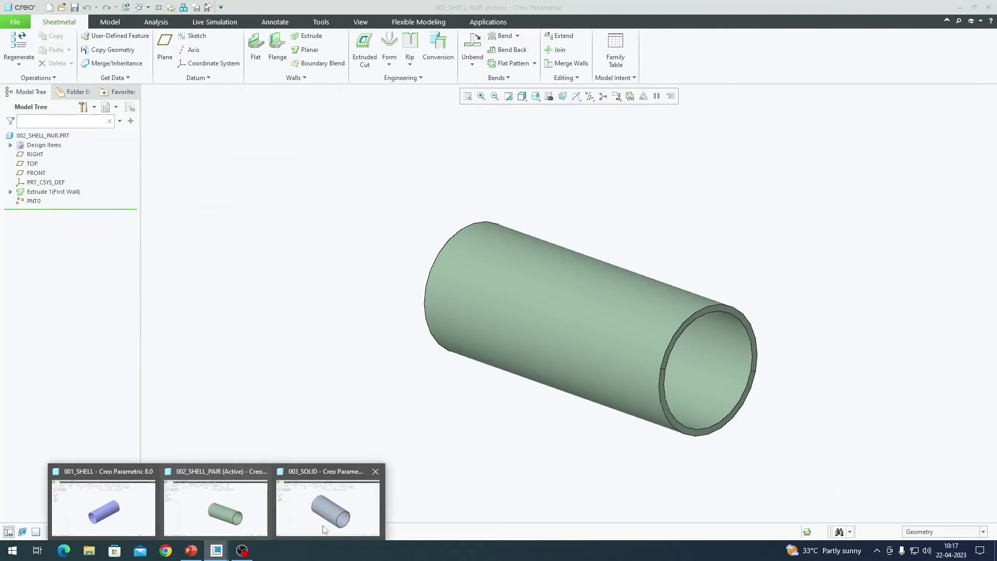
click(324, 528)
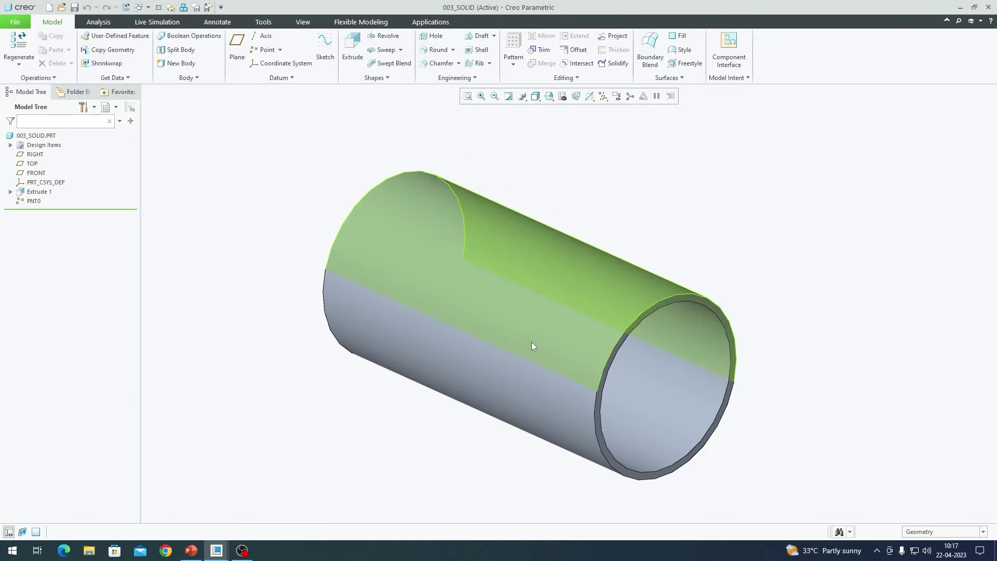
Examine the depth and wall thickness in the definition of the 003_SOLID tube's extrusion.
click(532, 340)
click(556, 267)
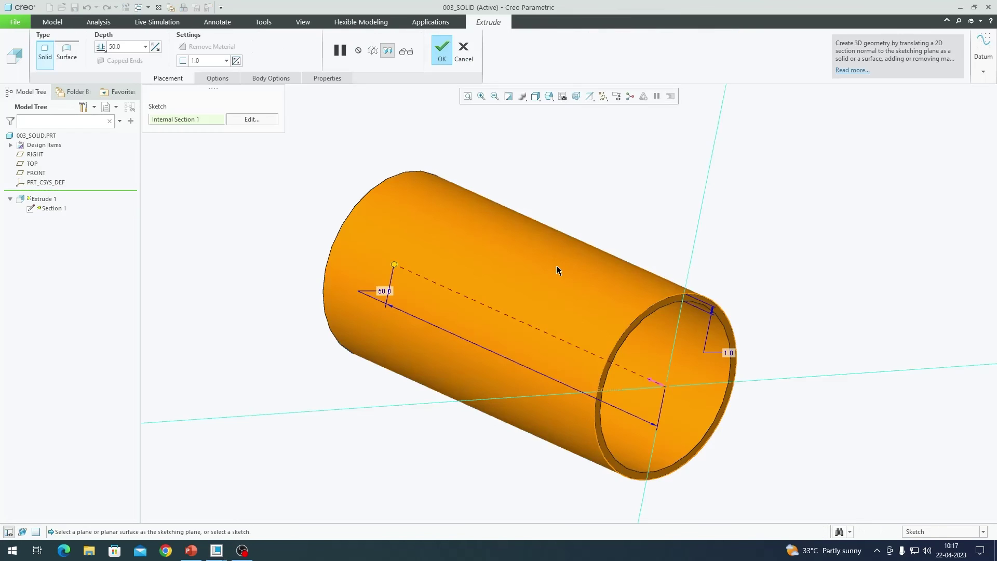
click(441, 50)
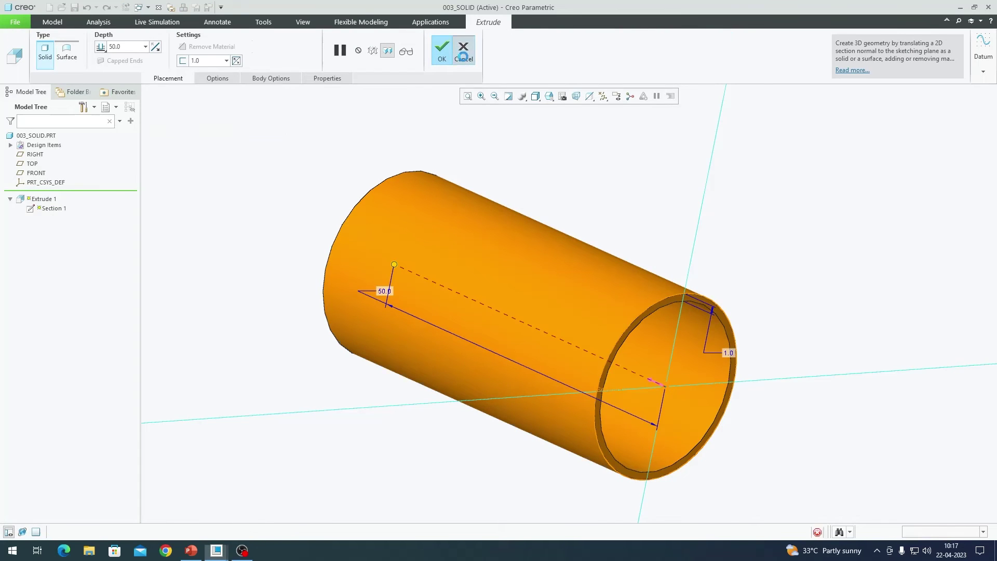
scroll(524, 211, down, 2)
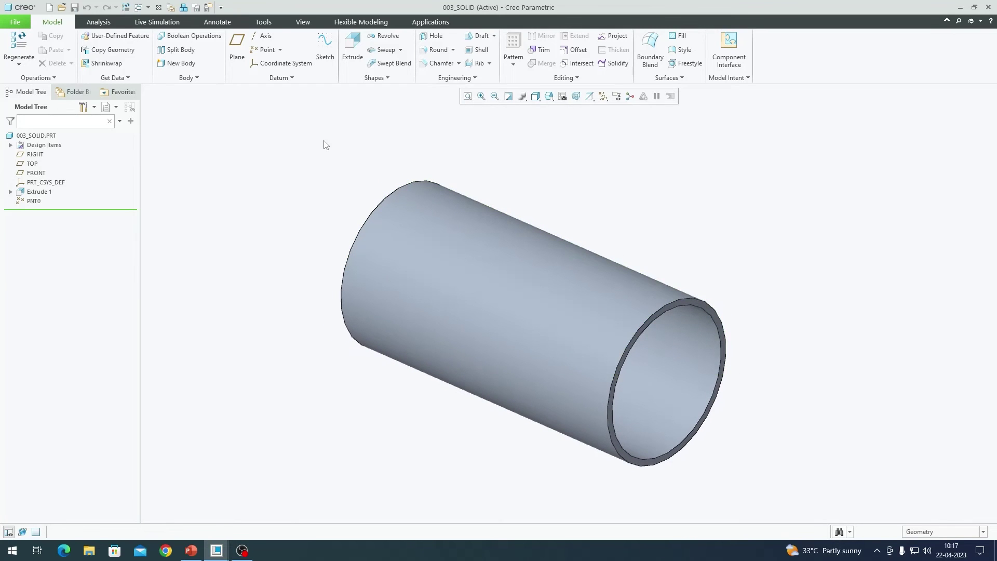
Open 003_SOLID in Creo Simulate and inspect the constraint and load on the tube's ends.
click(439, 23)
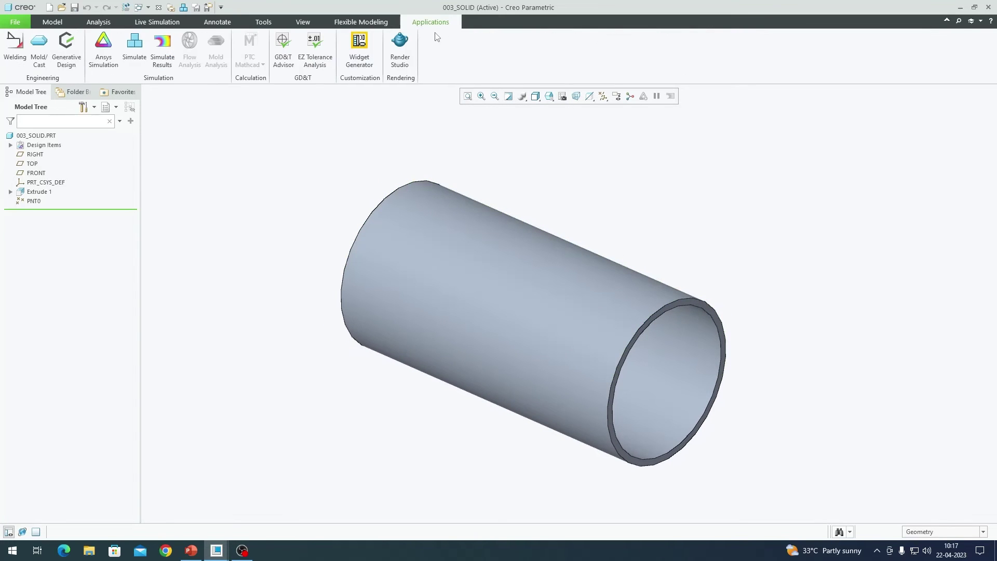
click(134, 47)
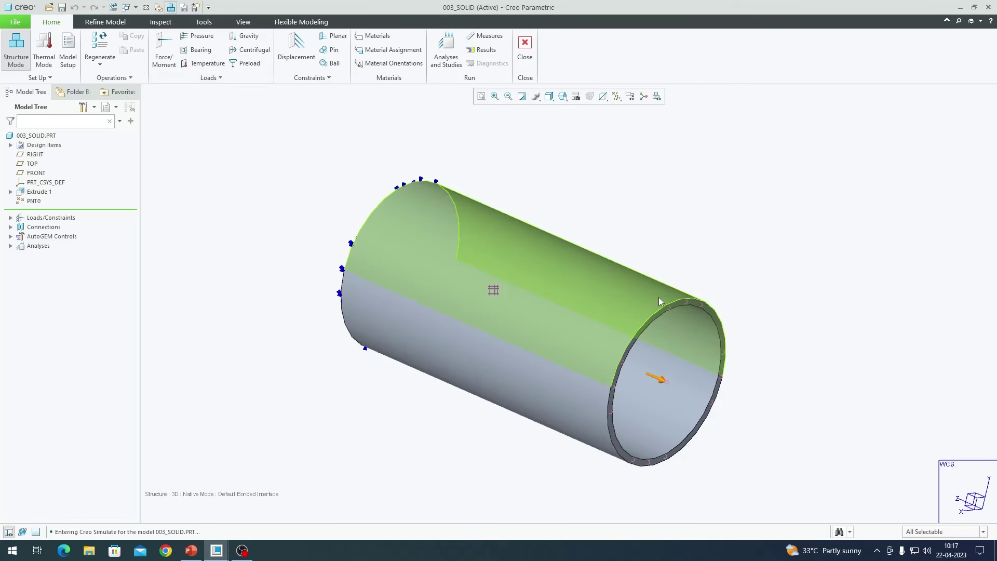
middle_drag(609, 298, 521, 304)
scroll(441, 311, up, 3)
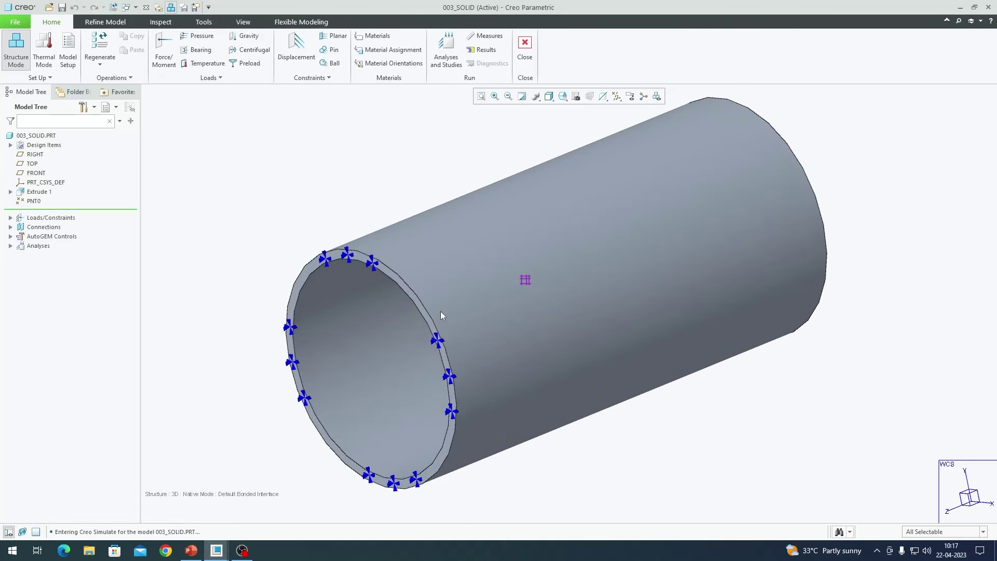
key(ctrl+d)
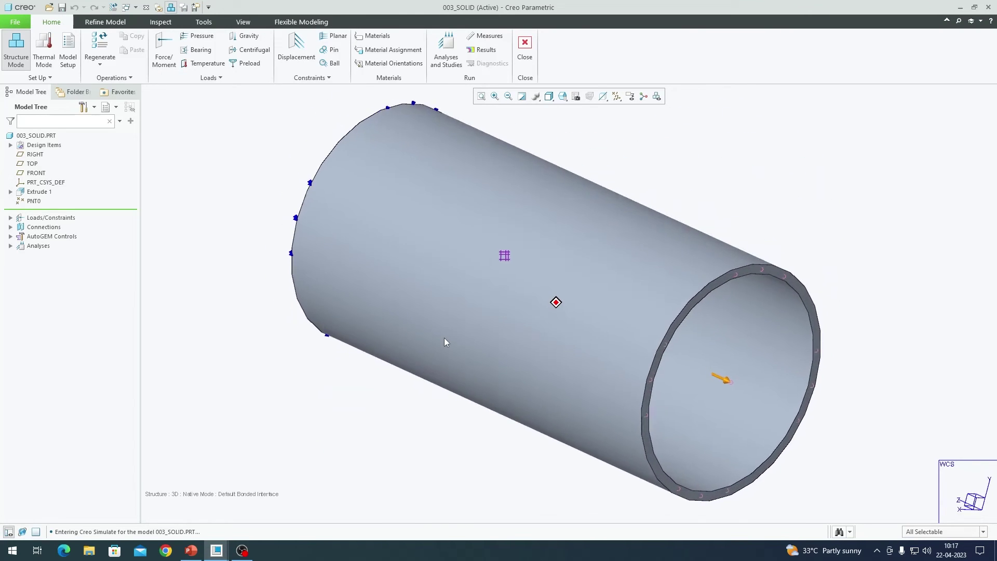
Expand the solid model's loads/constraints, connections and AutoGEM controls to review the simulation setup.
click(105, 22)
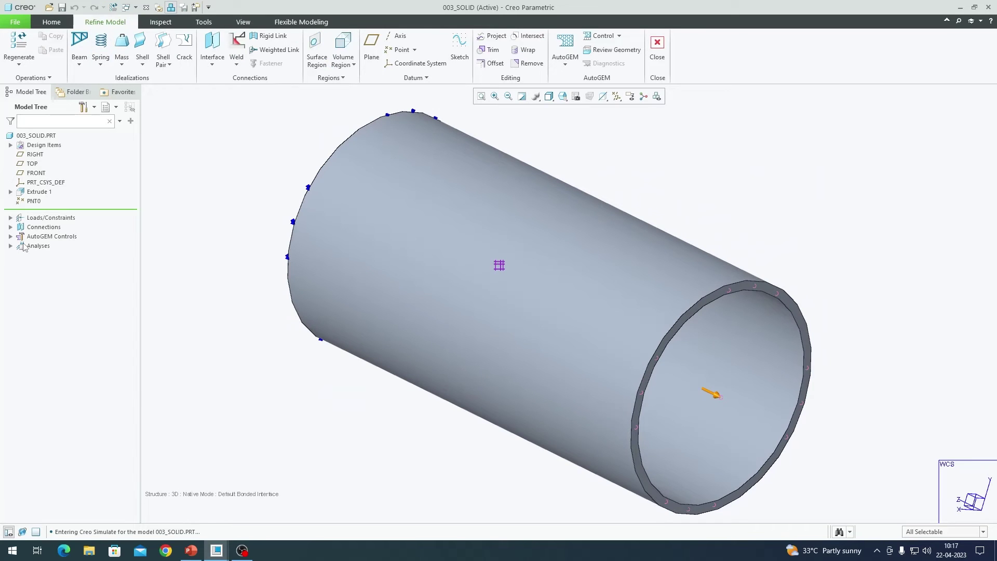
click(11, 226)
click(10, 218)
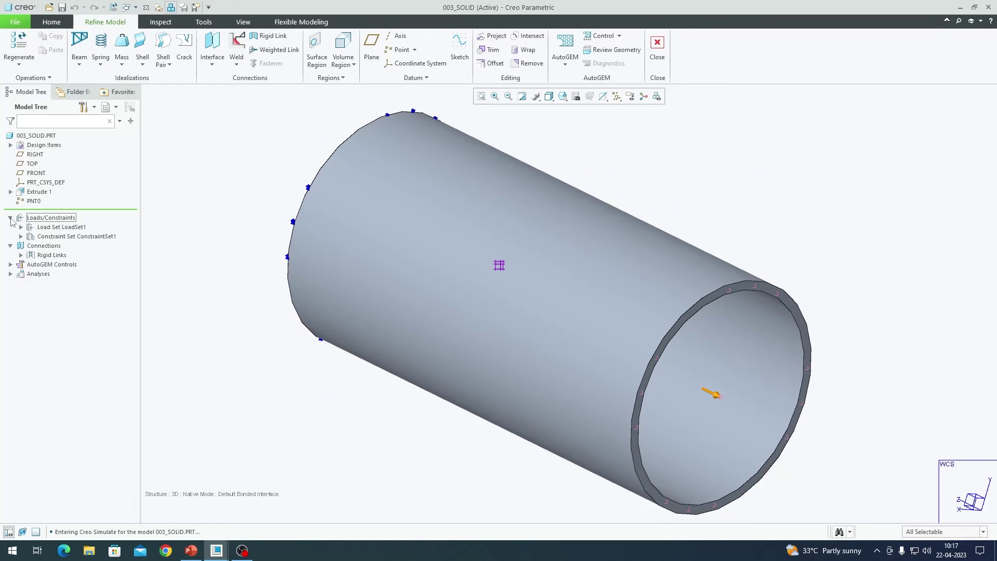
click(11, 265)
click(234, 358)
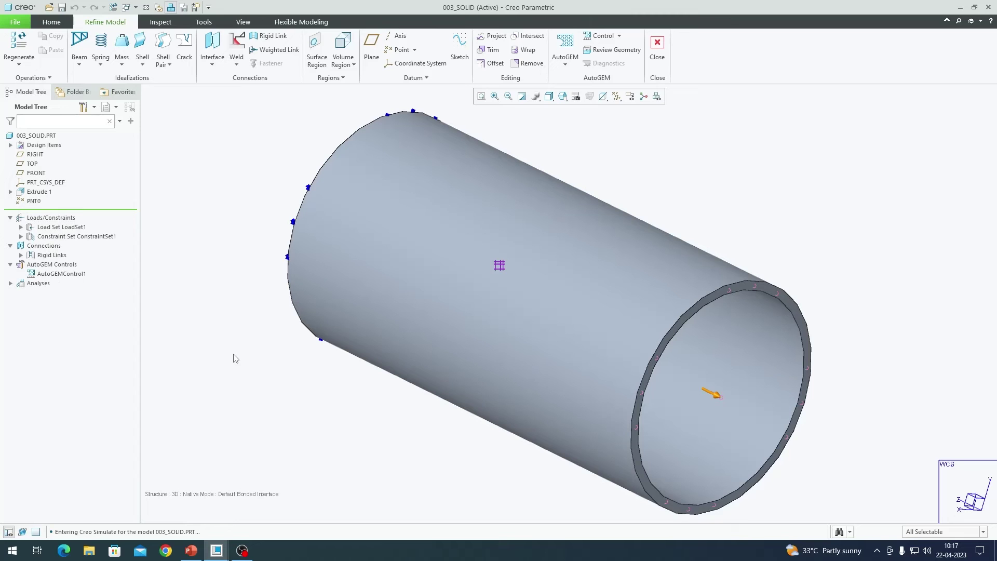
Generate an AutoGEM mesh for all geometry with properties, inspect it on the solid tube, and close it without saving.
click(565, 43)
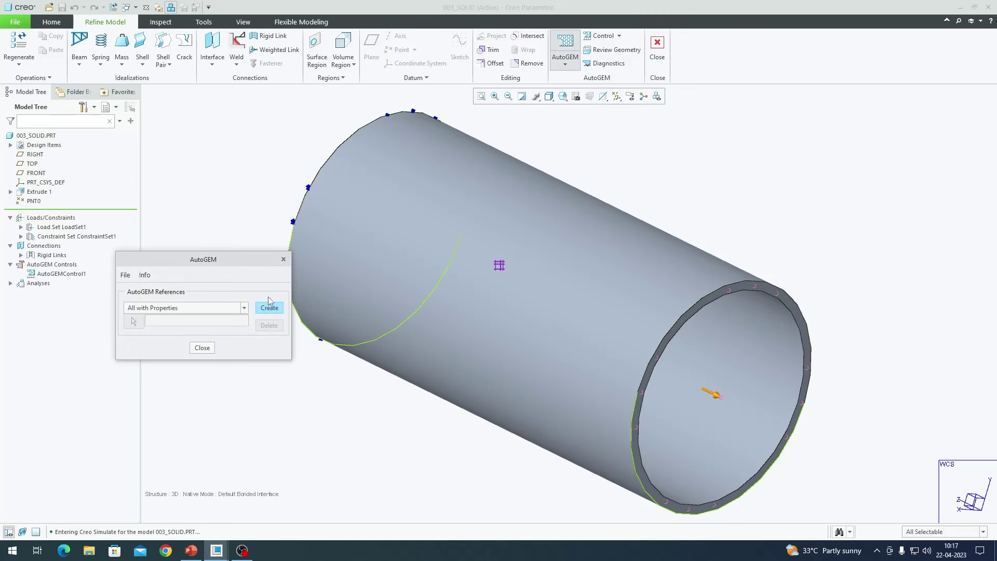
click(269, 308)
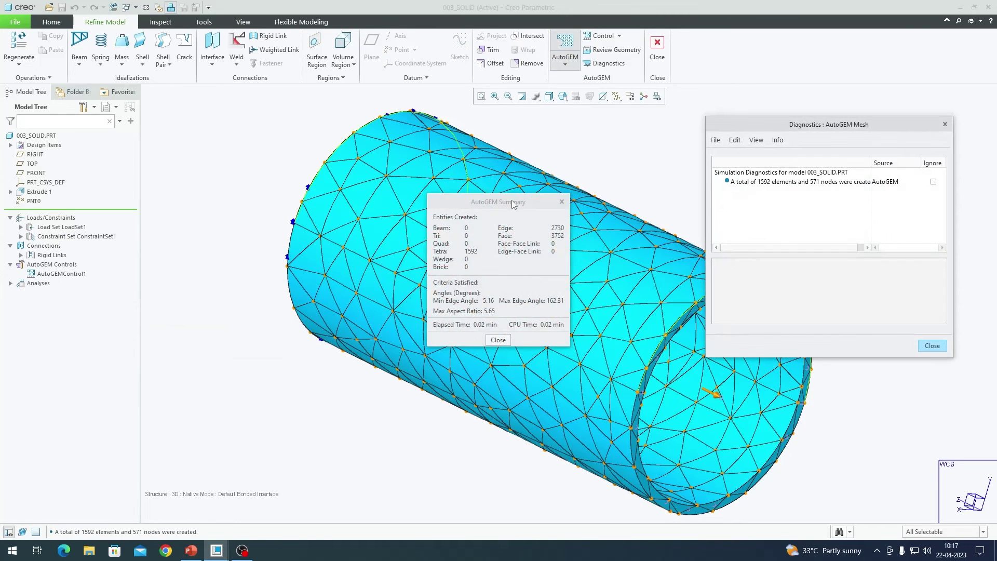
middle_drag(575, 253, 544, 247)
key(ctrl+d)
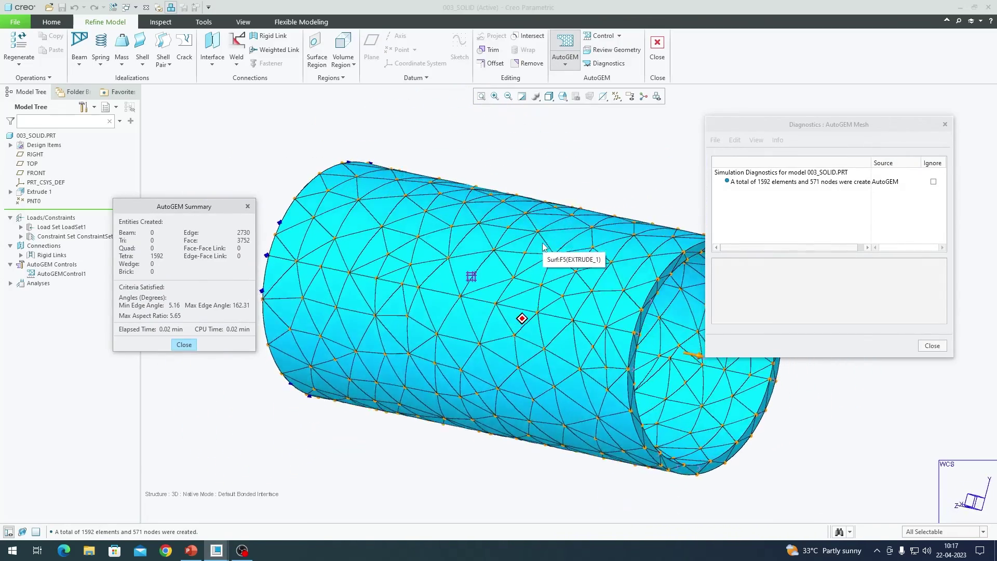
click(932, 346)
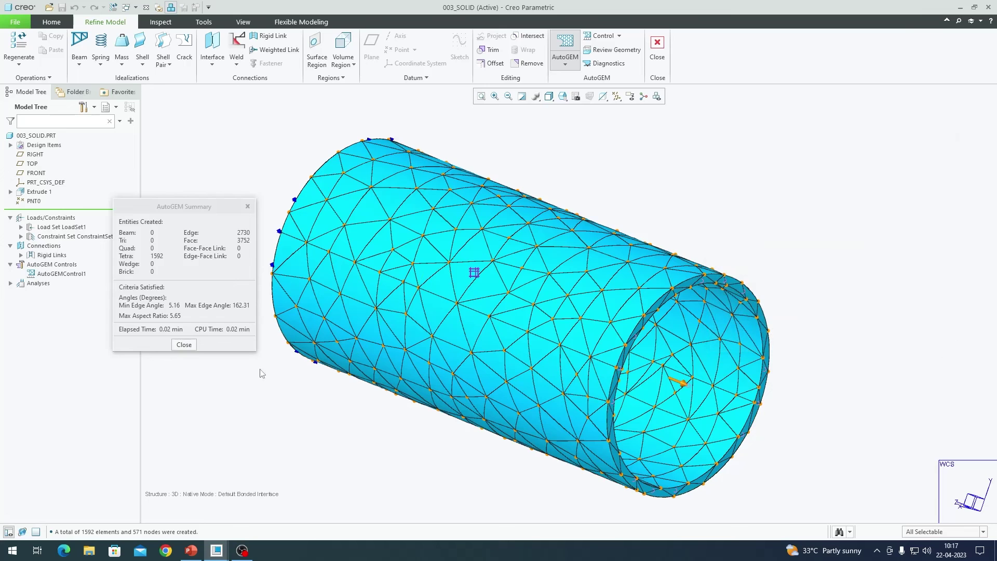
click(188, 345)
click(200, 348)
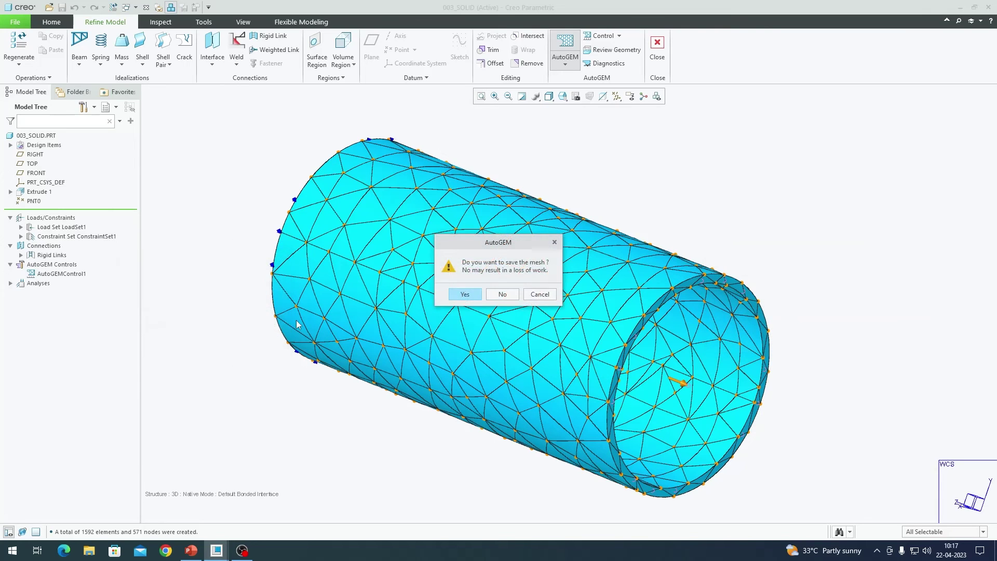
click(488, 295)
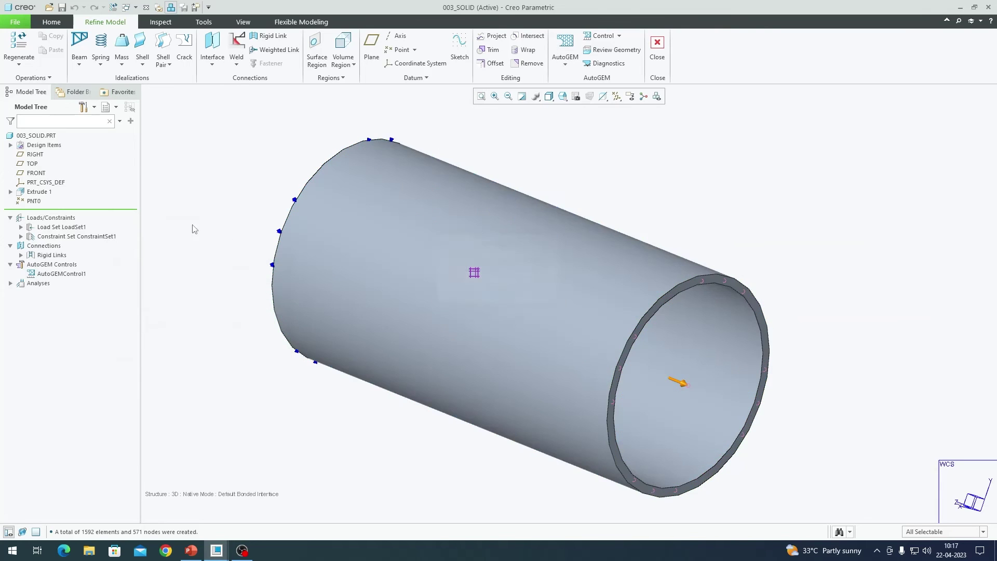
Review the constraint set, load set and convergence method in the definition of the Solid_1mm_thk static analysis.
click(52, 22)
click(446, 52)
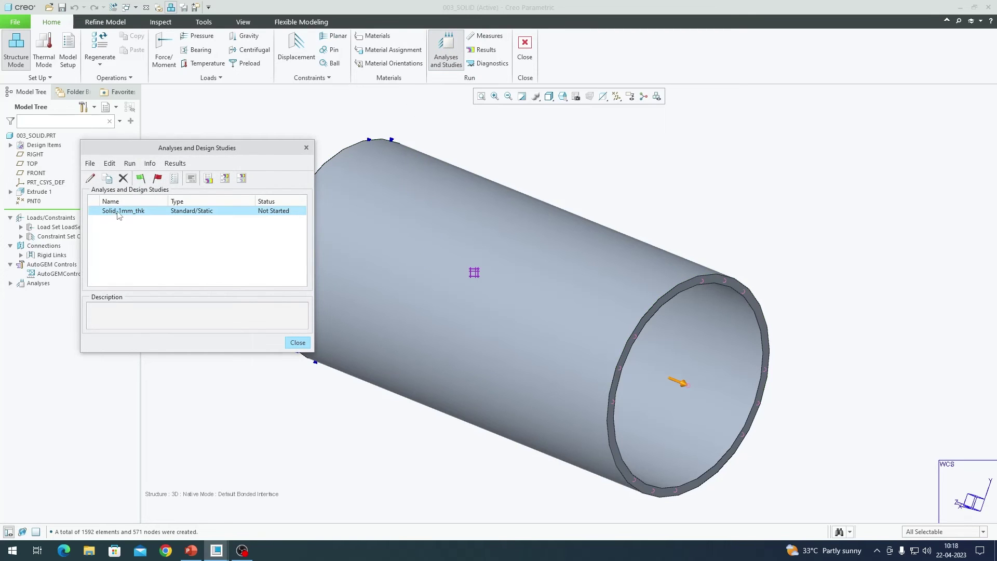
click(90, 178)
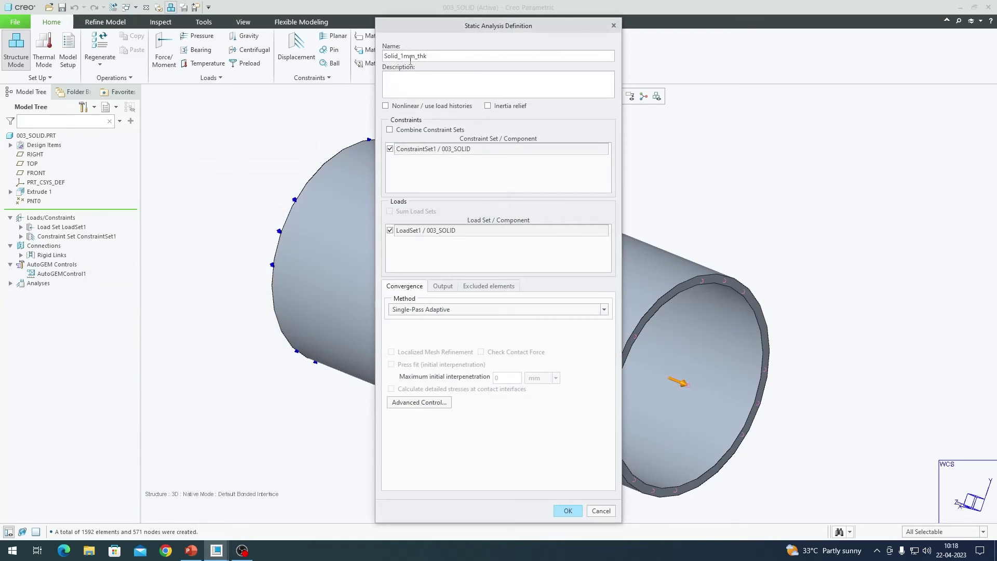
click(568, 511)
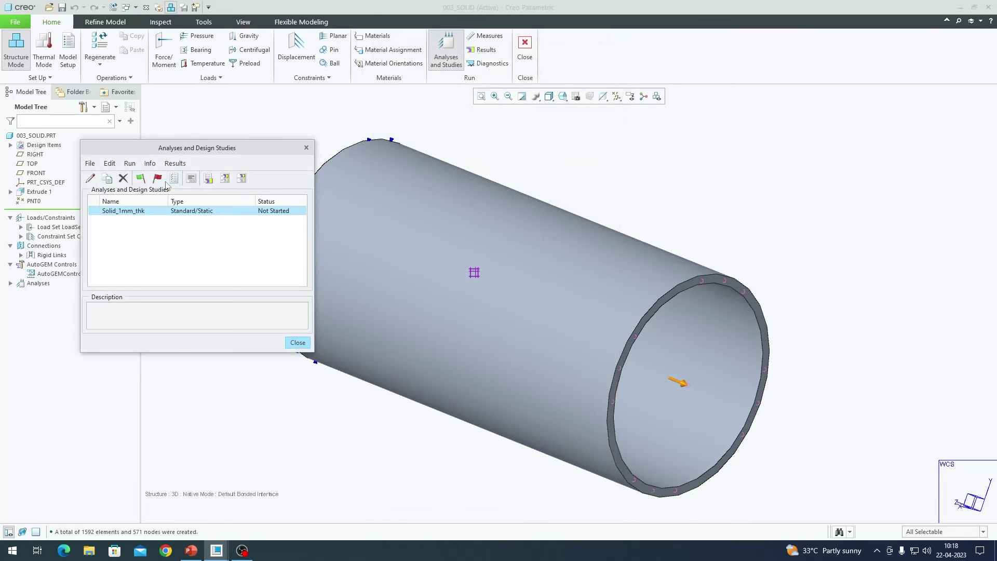
Run the Solid_1mm_thk analysis with interactive diagnostics and place its run status clear of the model.
click(143, 181)
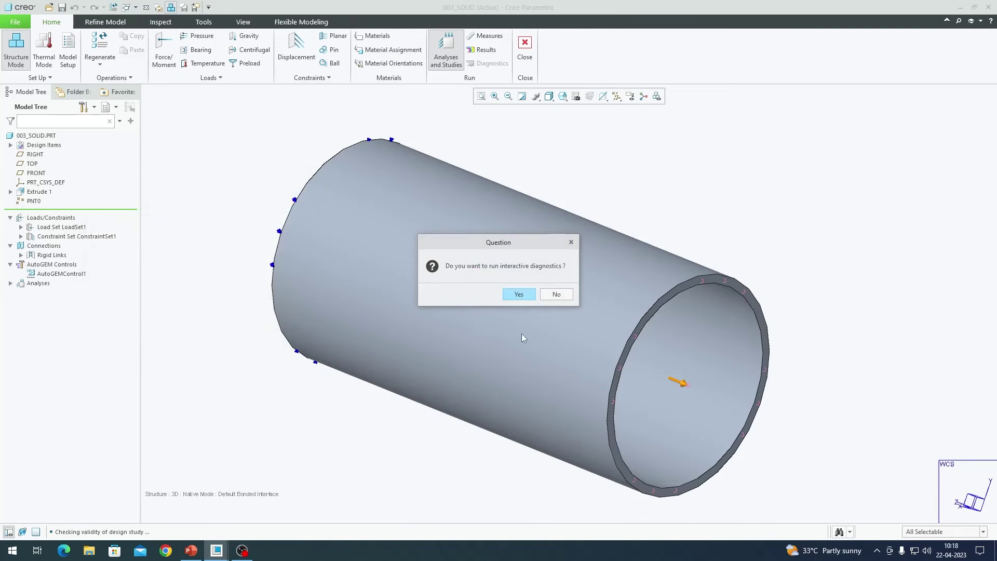
click(520, 294)
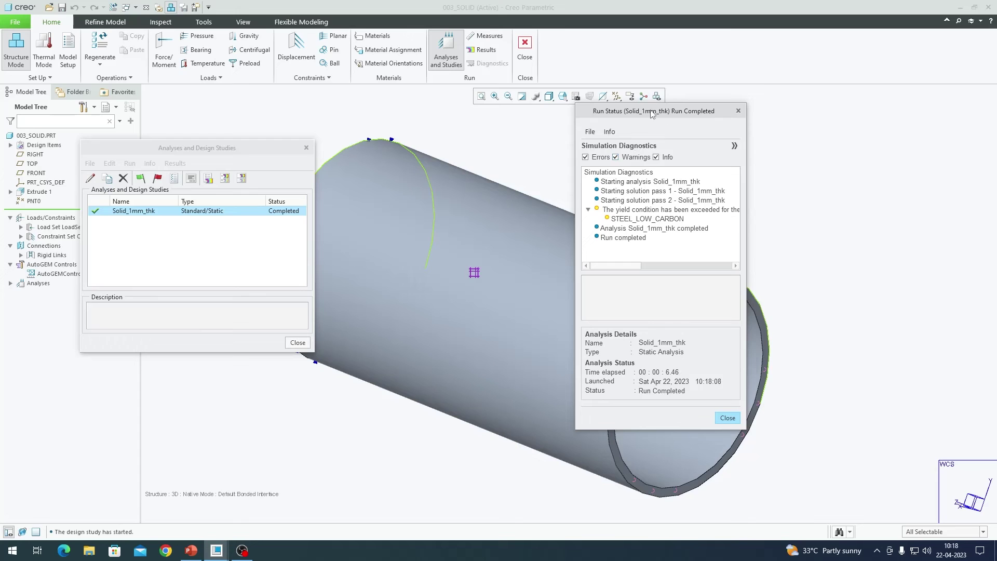
drag(652, 114, 861, 115)
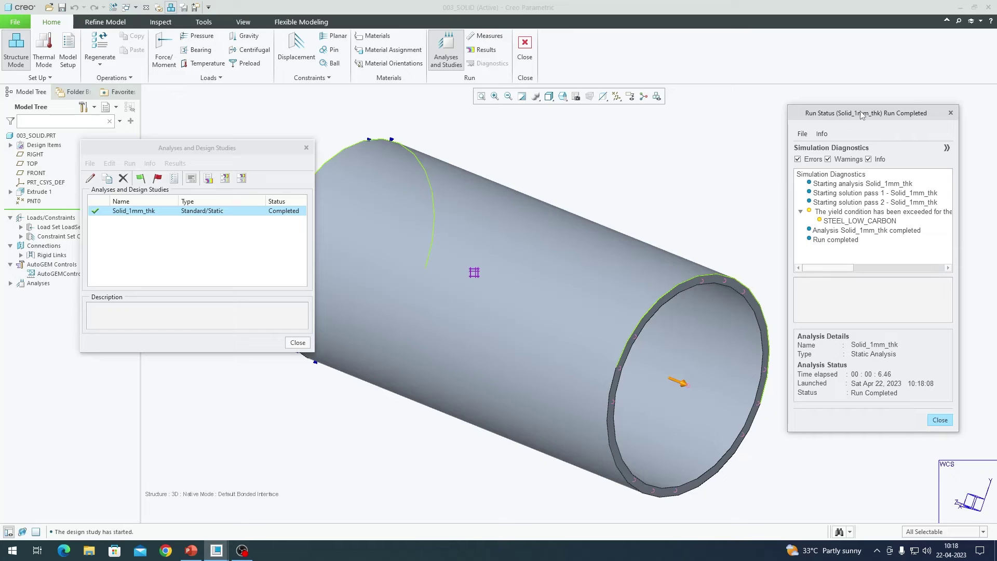
drag(869, 119, 857, 118)
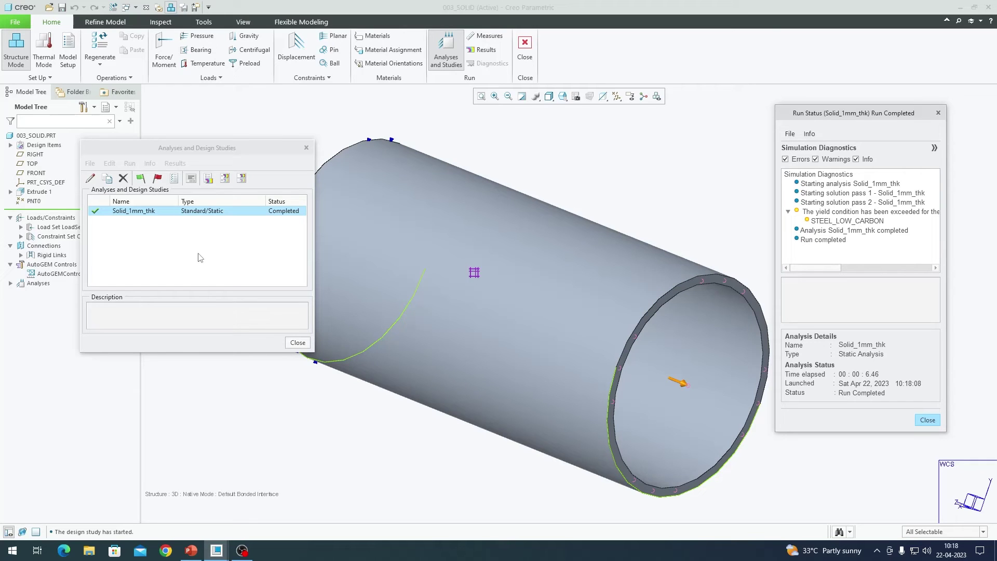
Show the Solid_1mm_thk results as an animated displacement fringe, deformed at 5% scaling with element edges, in a maximized results window.
click(210, 179)
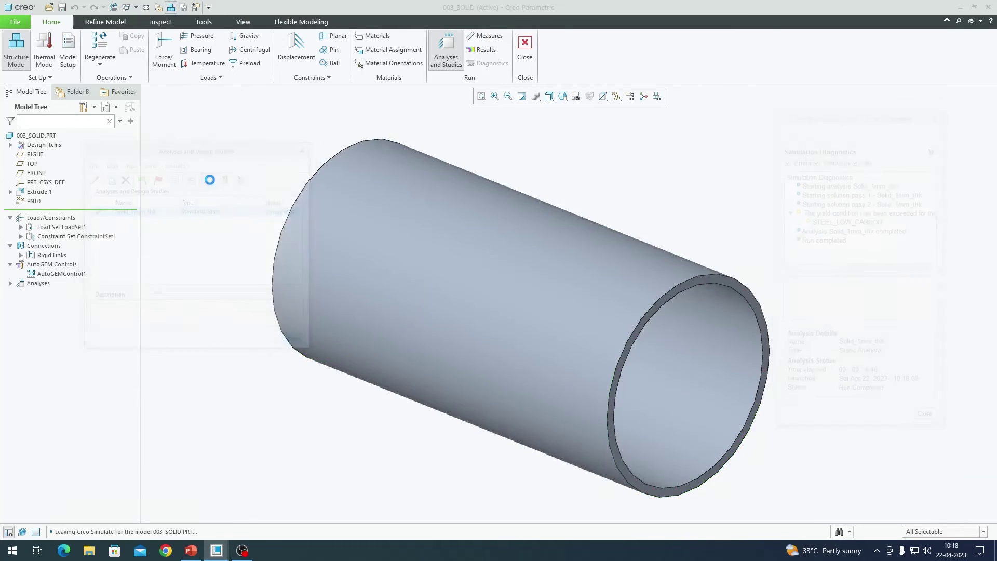
click(420, 317)
click(427, 334)
click(516, 293)
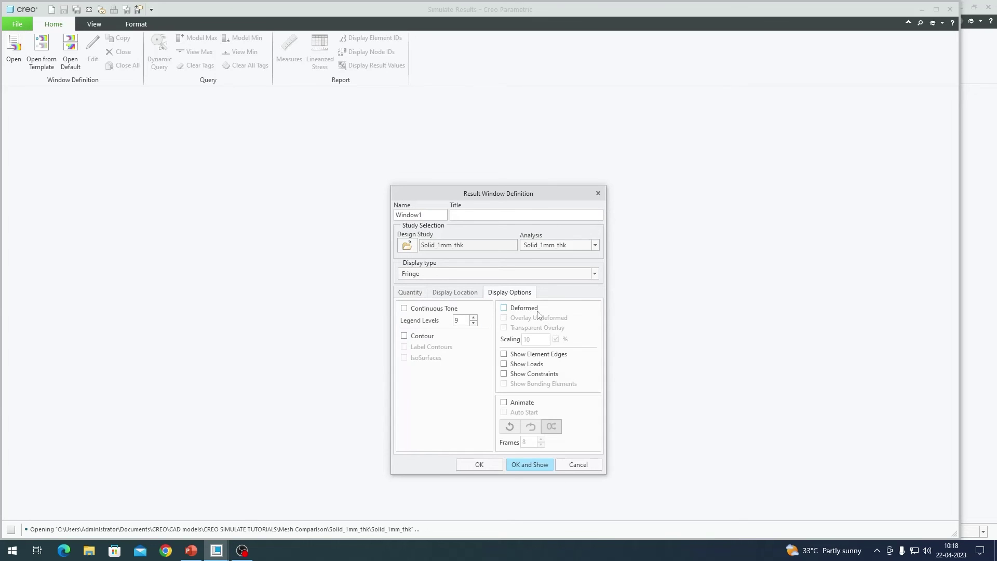
text(5)
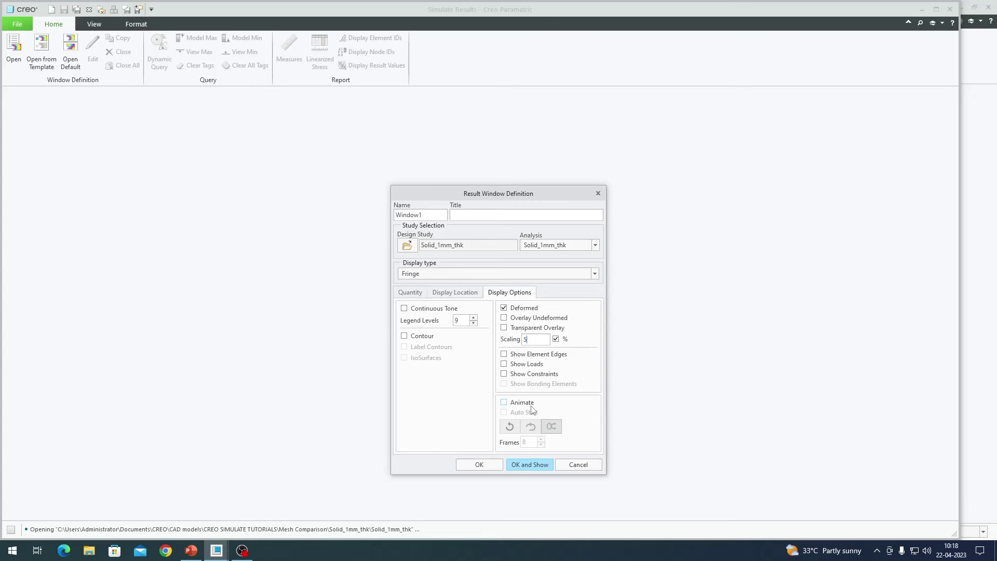
click(530, 405)
click(543, 356)
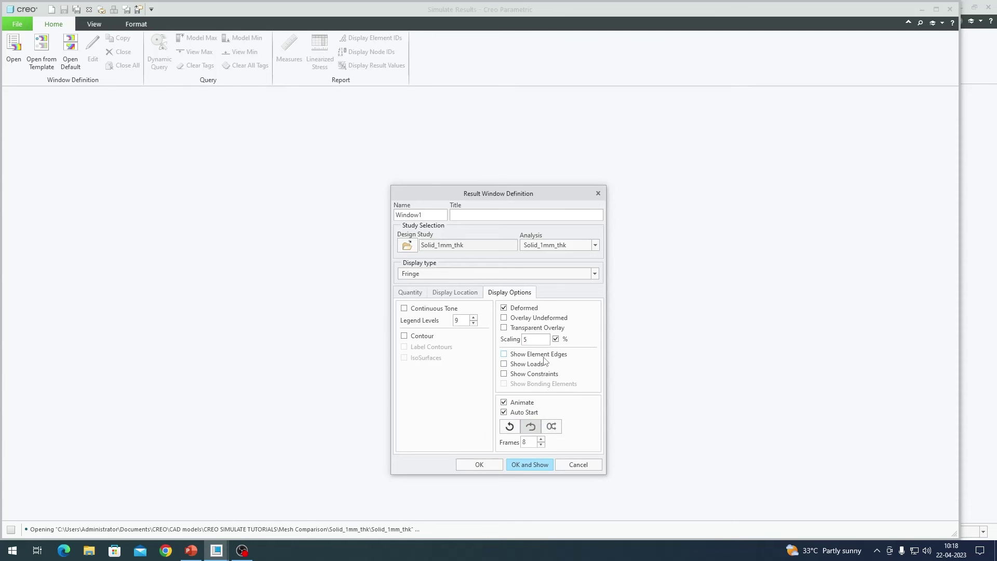
click(540, 463)
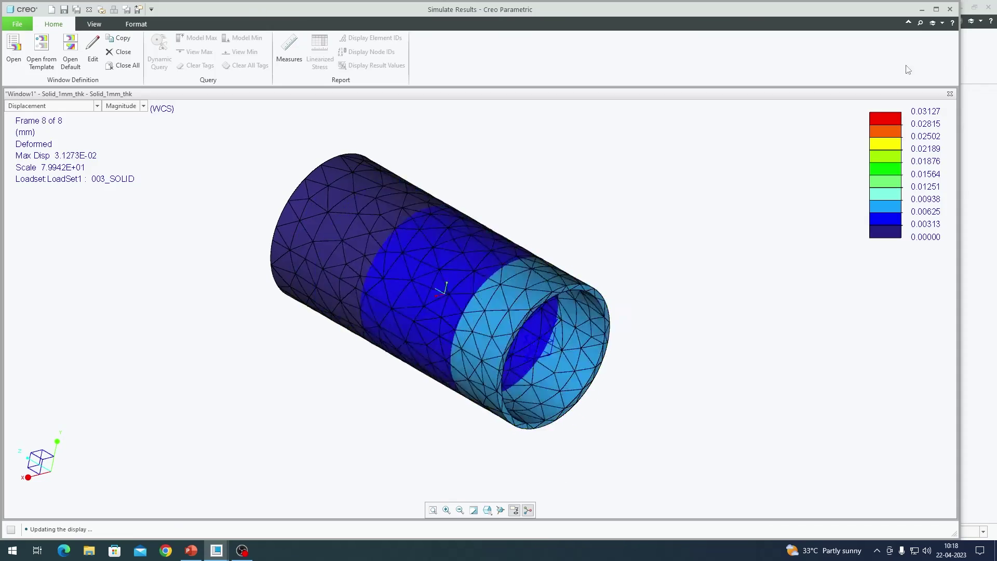
click(936, 9)
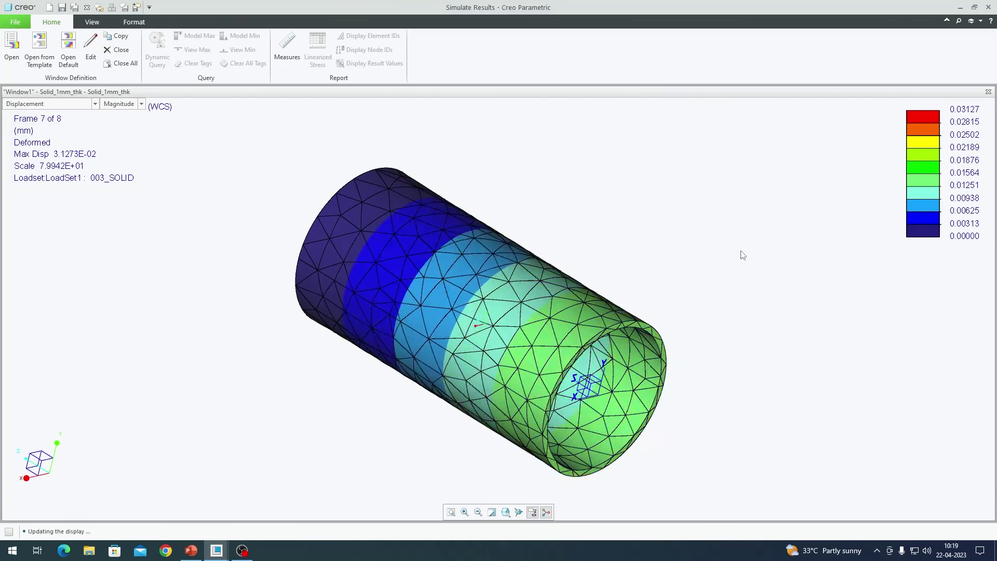
Turn off the animation in the solid tube's displacement result and redisplay it.
double_click(701, 260)
click(503, 366)
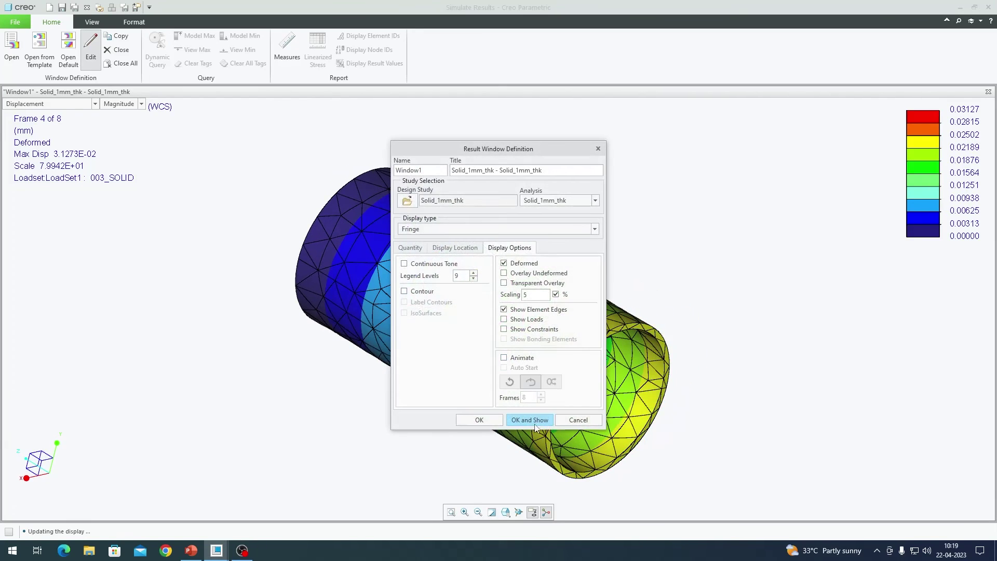
click(535, 421)
Copy the displacement result into Window2 as an undeformed von Mises stress fringe in MPa with element edges.
click(117, 36)
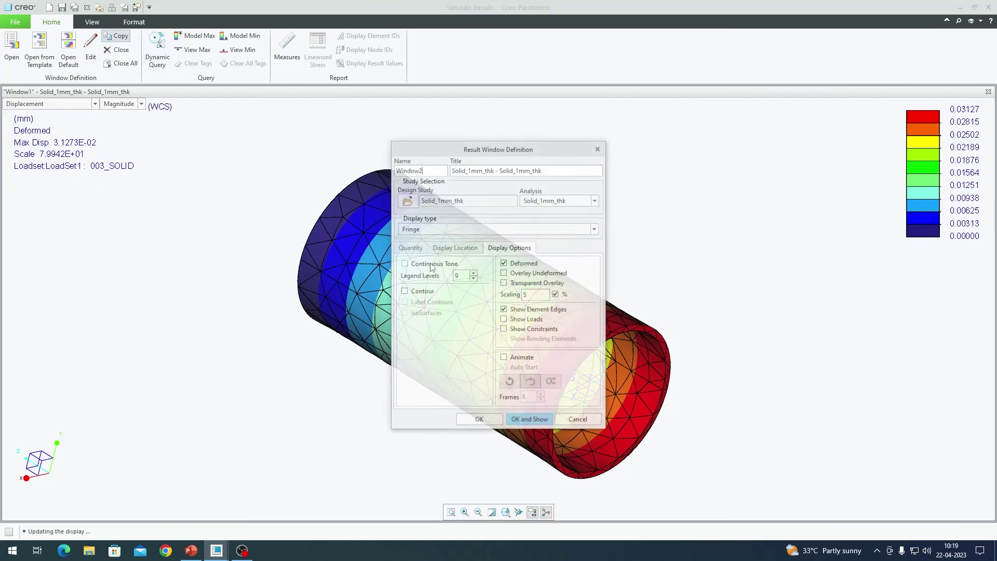
click(409, 247)
click(424, 271)
click(430, 285)
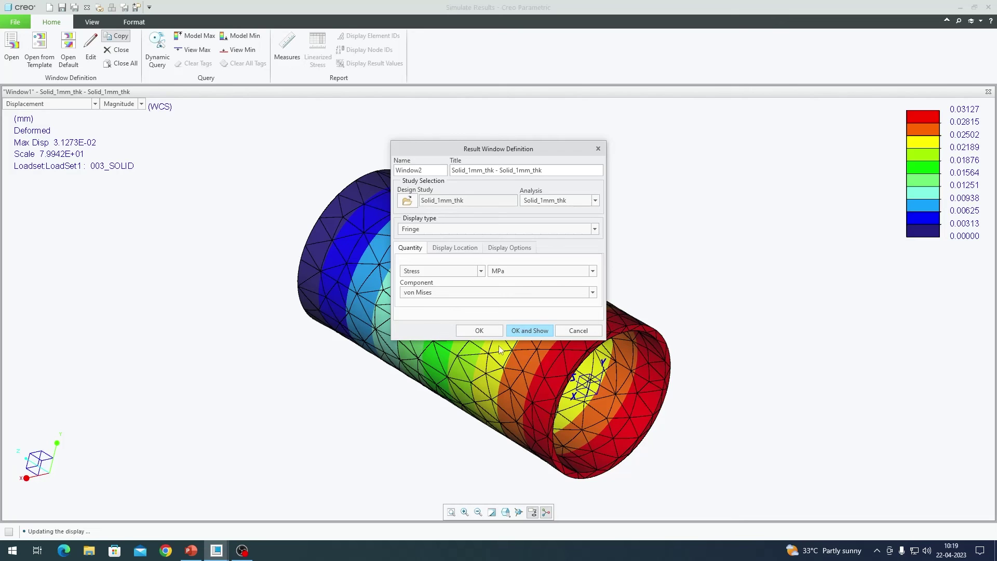
click(513, 248)
click(526, 264)
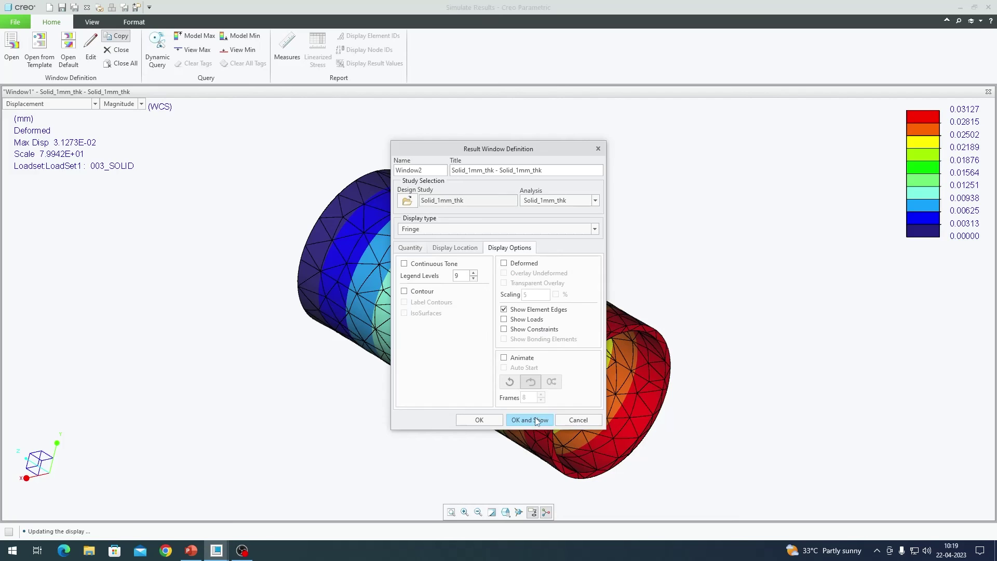
click(529, 420)
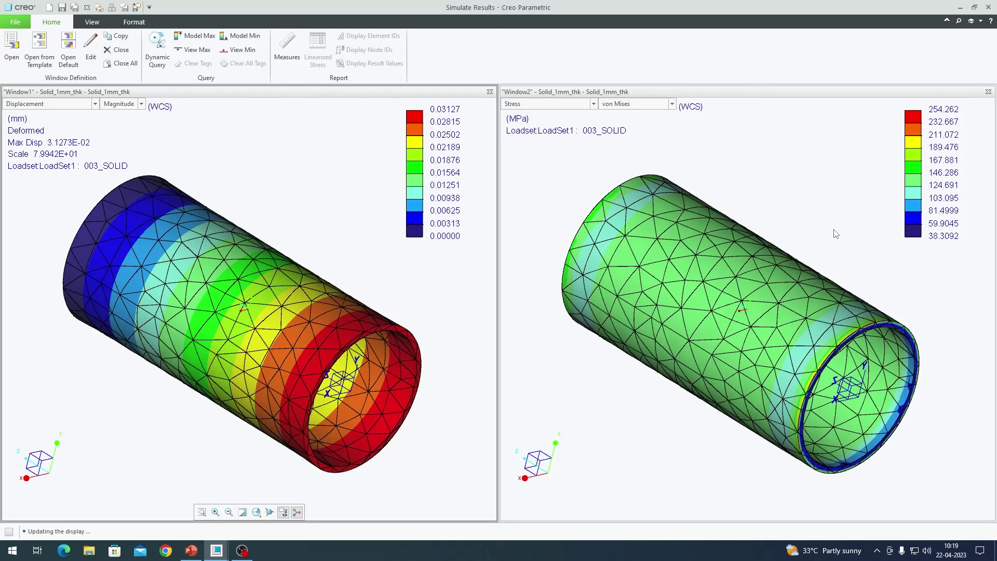
Check the quantity and display options of the von Mises stress result in Window2.
double_click(815, 214)
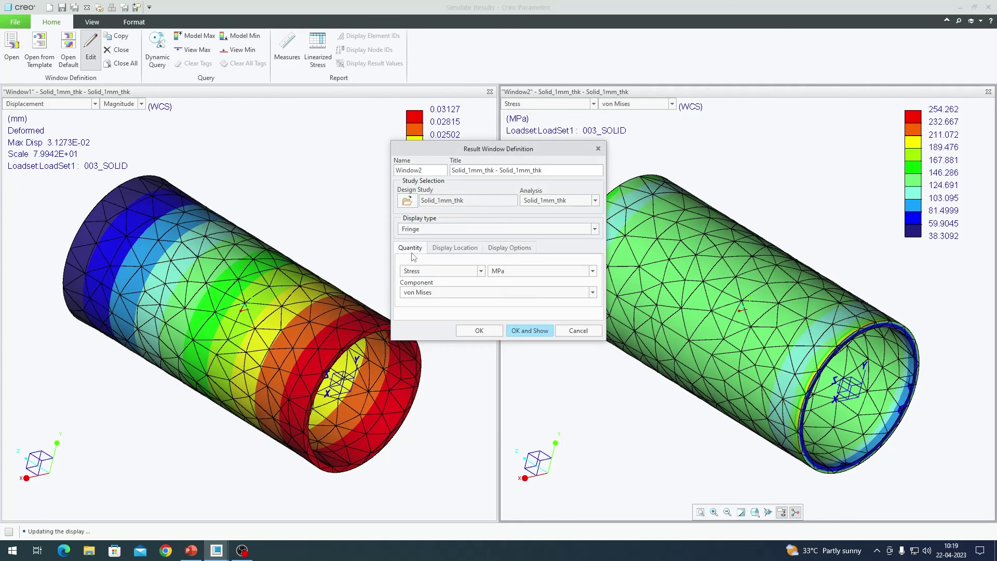
click(510, 248)
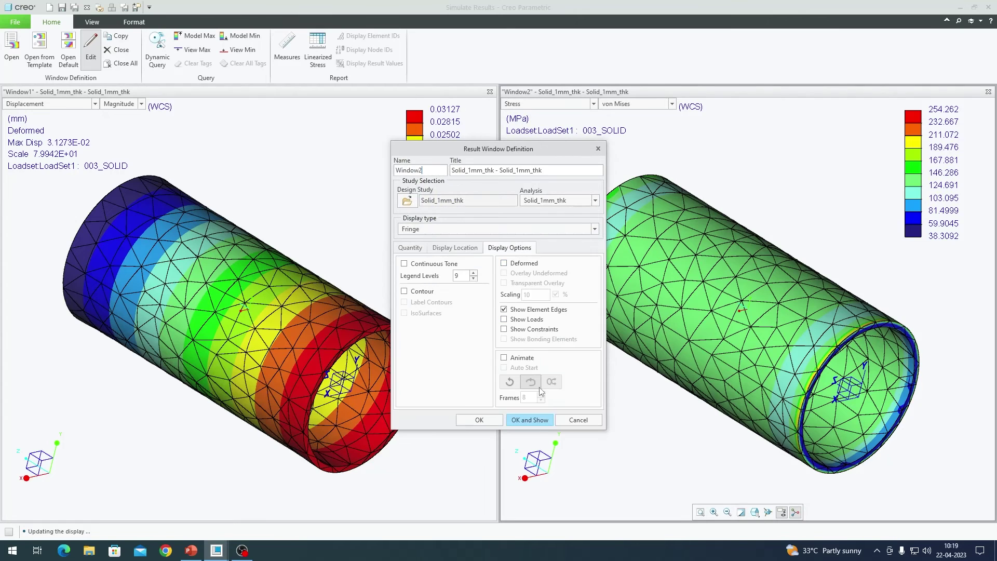
click(539, 422)
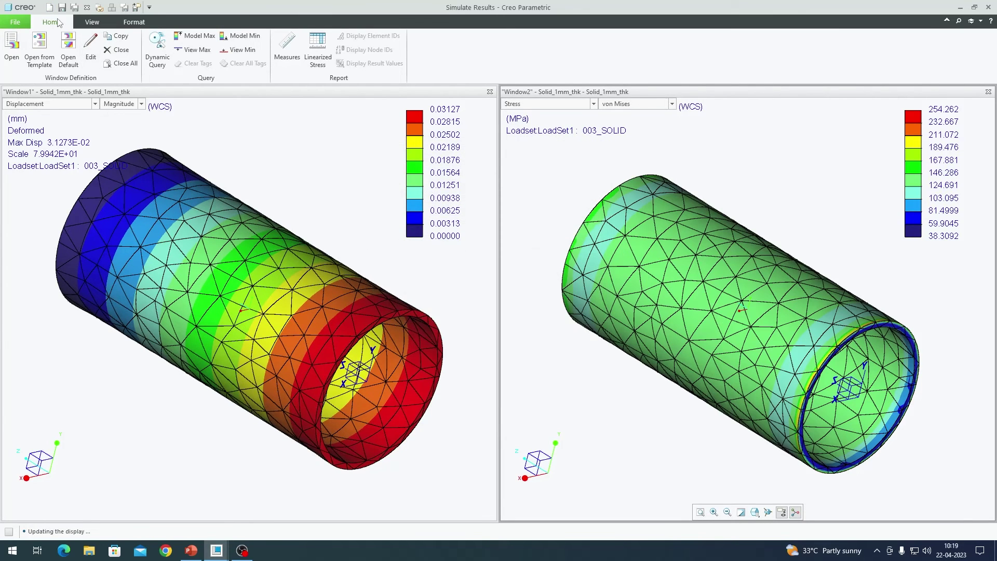
Load the saved shell_vs_shell_pair.rwd result windows alongside the solid results.
click(12, 50)
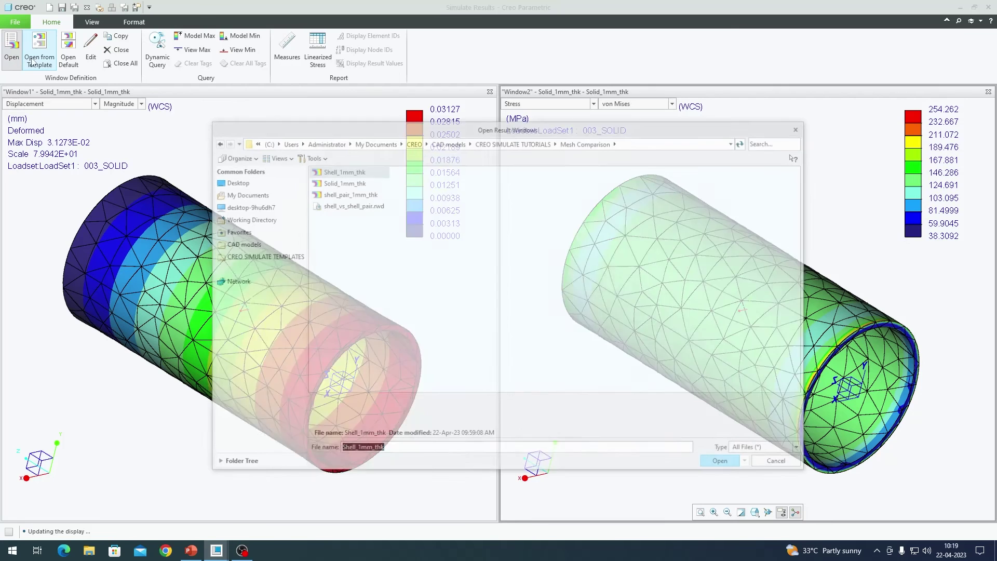
double_click(362, 206)
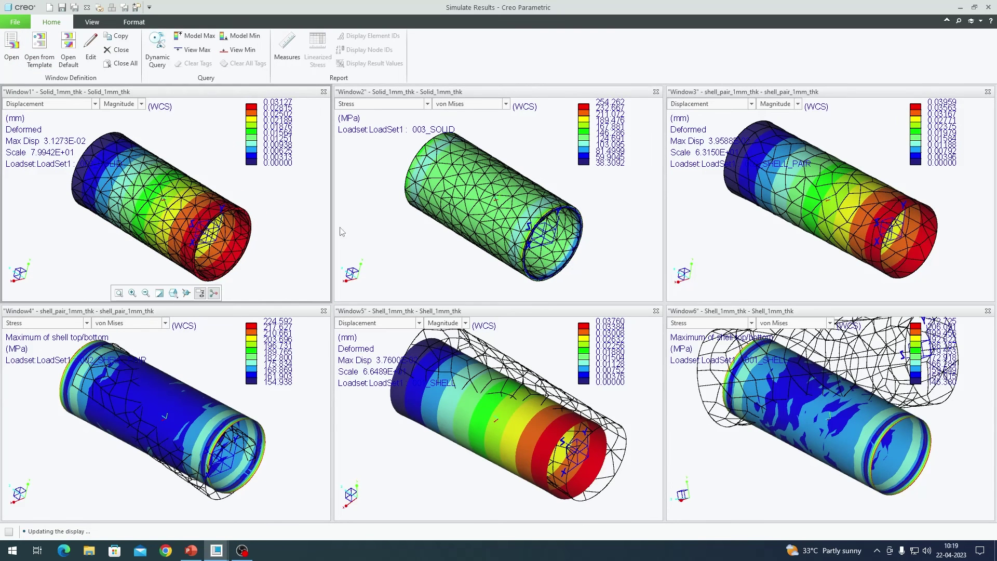
Compare the displacement and von Mises stress values across the solid, shell-pair and shell result windows.
click(471, 423)
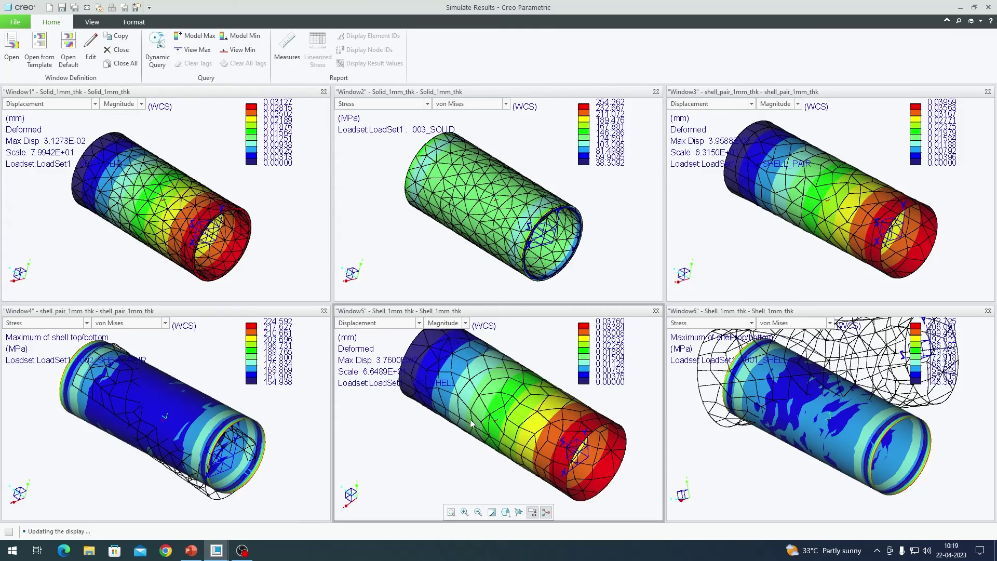
click(841, 482)
scroll(488, 206, up, 2)
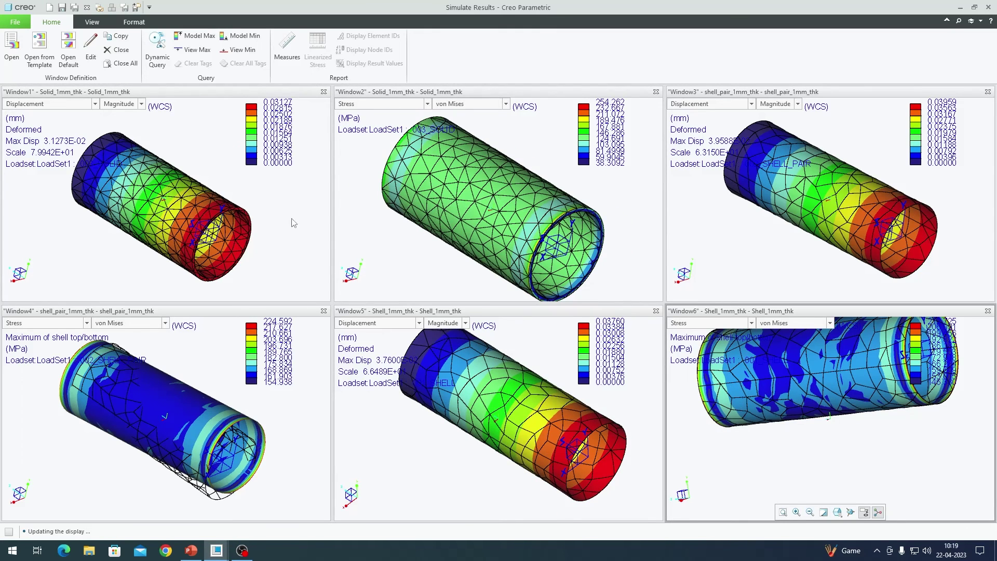
click(261, 147)
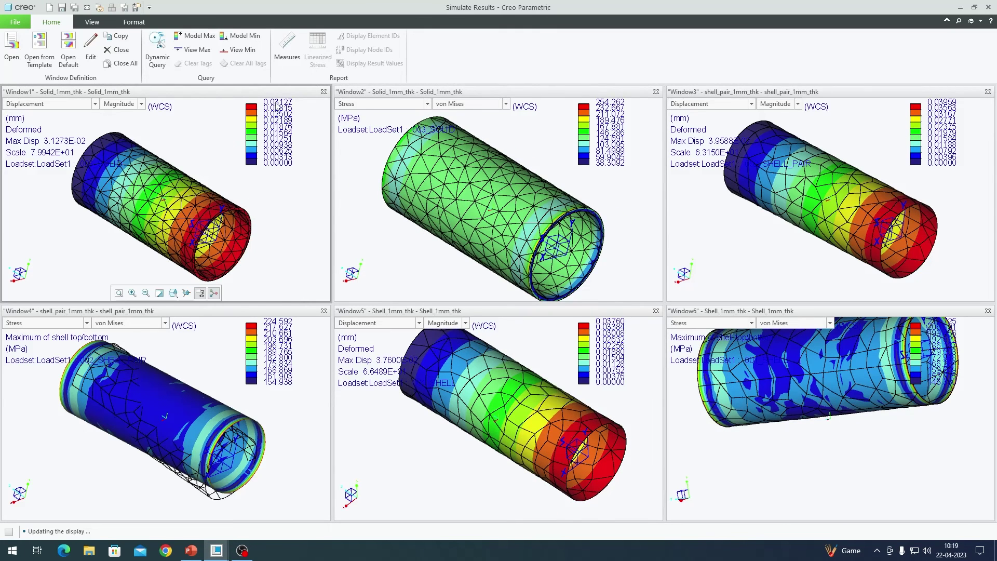
click(269, 459)
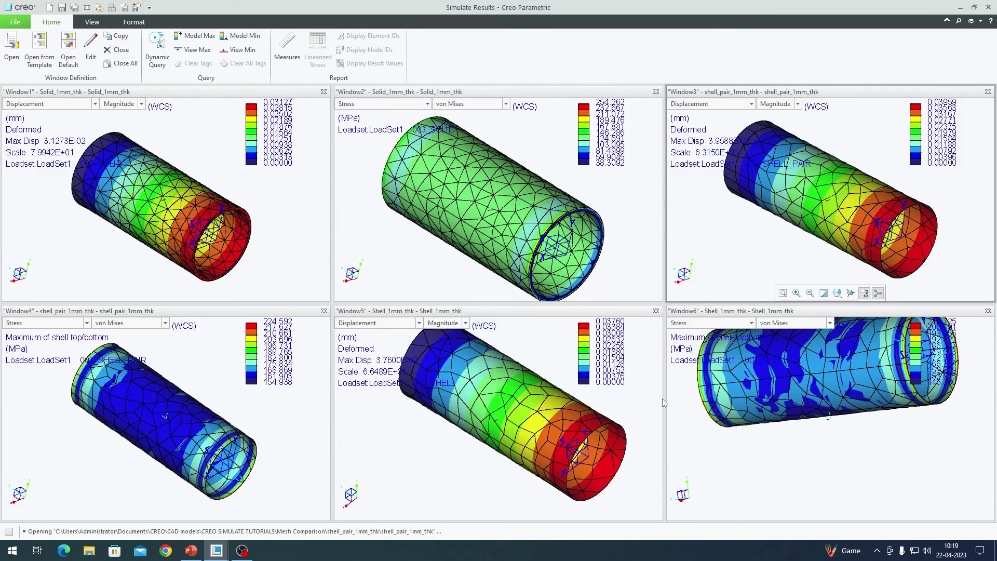
click(529, 455)
scroll(529, 455, down, 2)
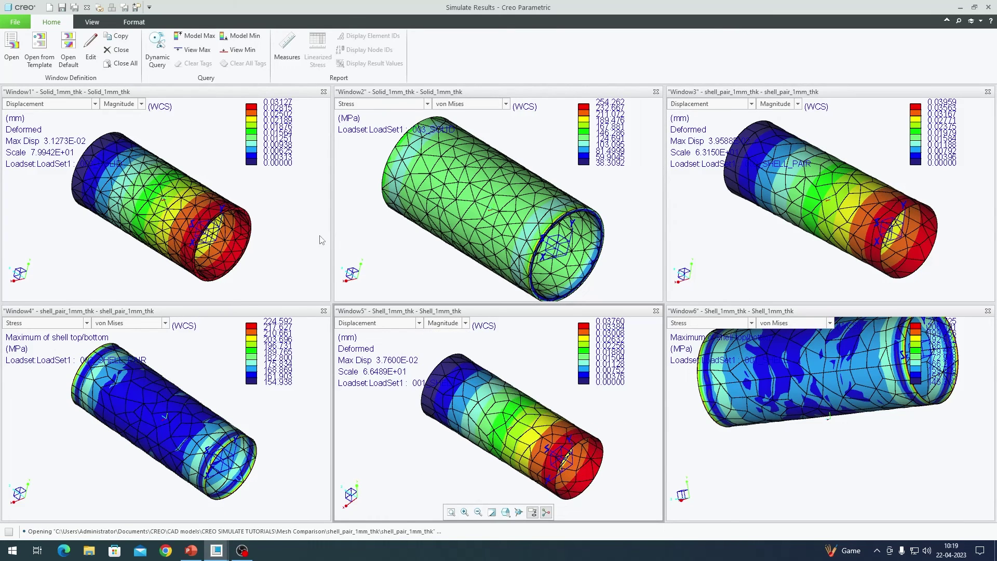
click(286, 170)
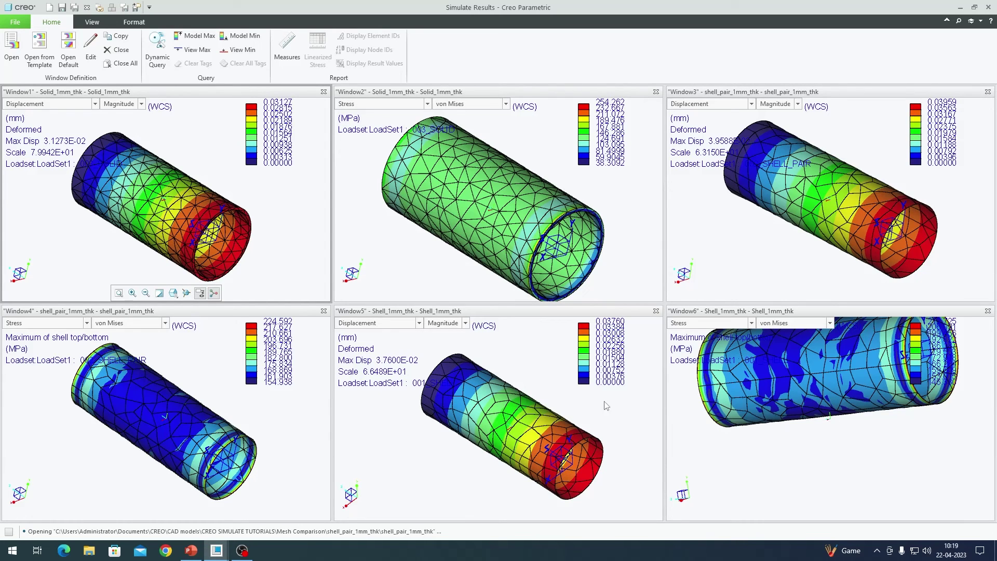
Compare the von Mises stress distribution and legend ranges of the shell, solid and shell-pair models in Window6, Window2 and Window4.
middle_drag(723, 391, 857, 392)
mouse_move(843, 449)
middle_down()
mouse_move(844, 419)
mouse_move(852, 451)
middle_up()
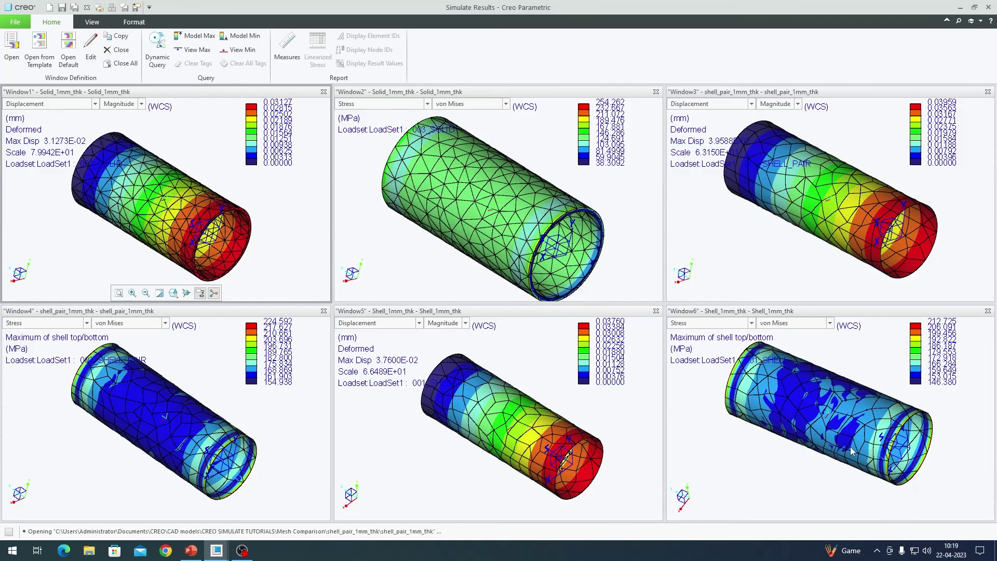
click(433, 255)
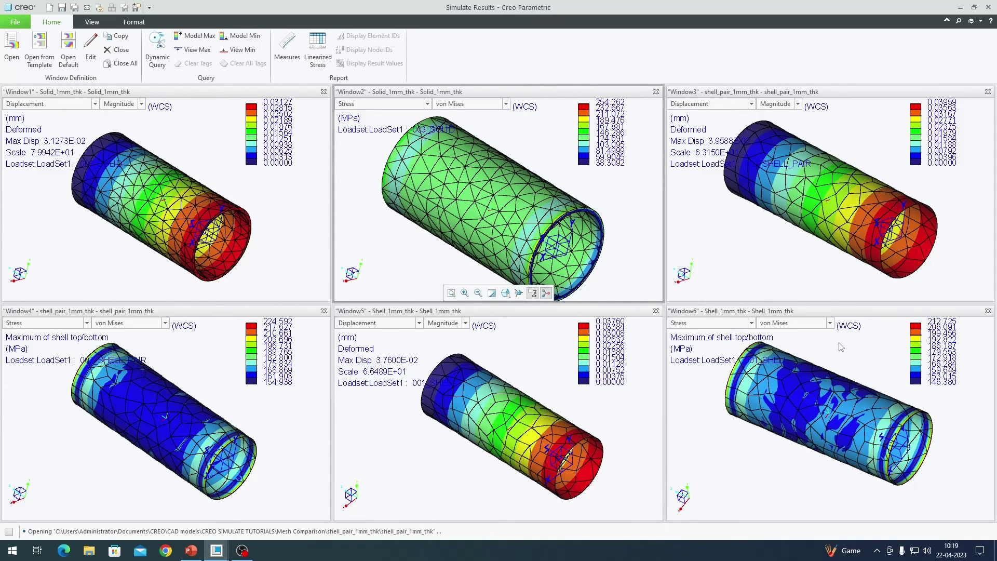
click(290, 385)
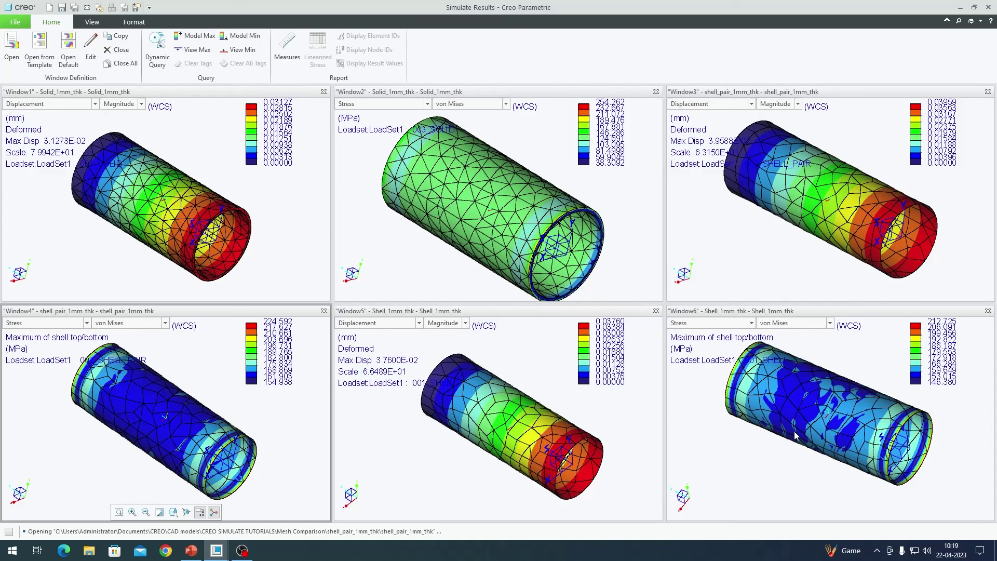
click(793, 455)
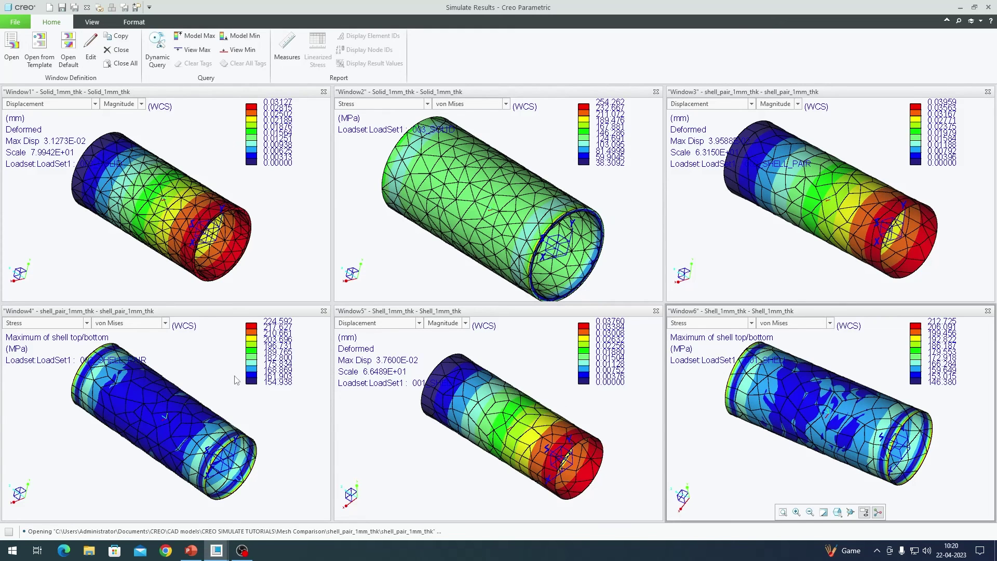
click(255, 380)
click(621, 189)
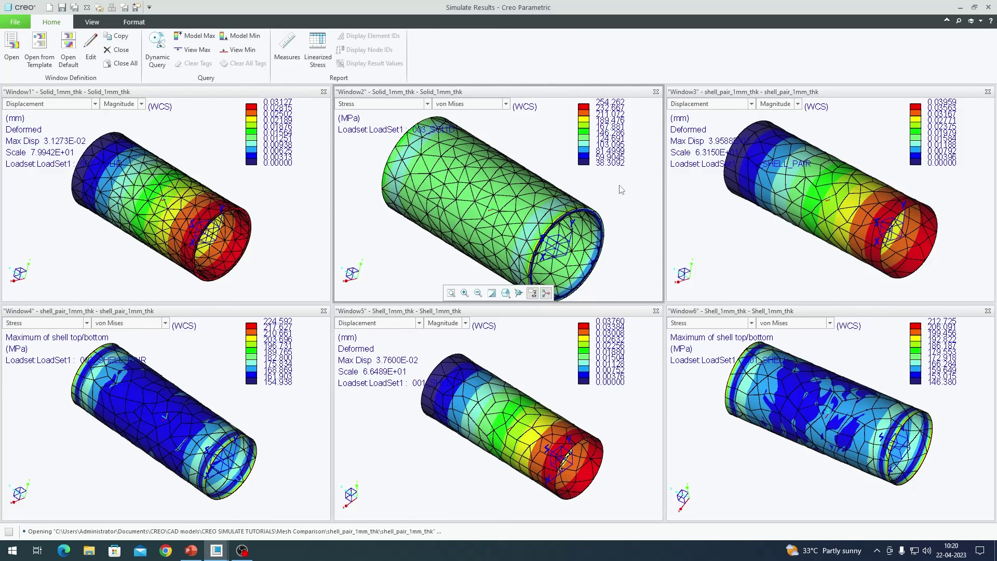
Show the whole solid tube in Window2 and match the shell tube's orientation in Window6 to the other result windows.
scroll(496, 198, down, 2)
scroll(496, 198, up, 2)
scroll(493, 197, down, 2)
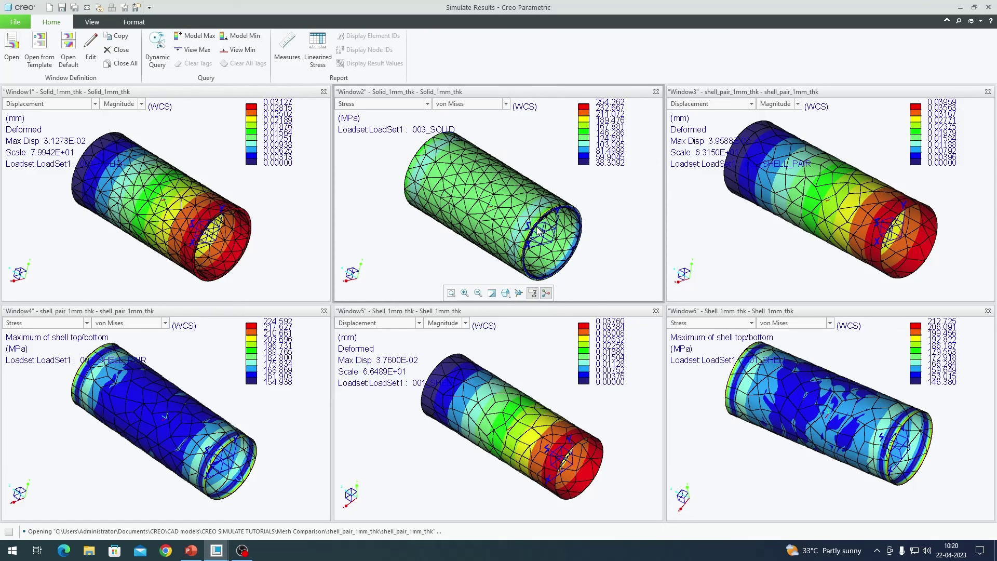
middle_drag(768, 447, 788, 460)
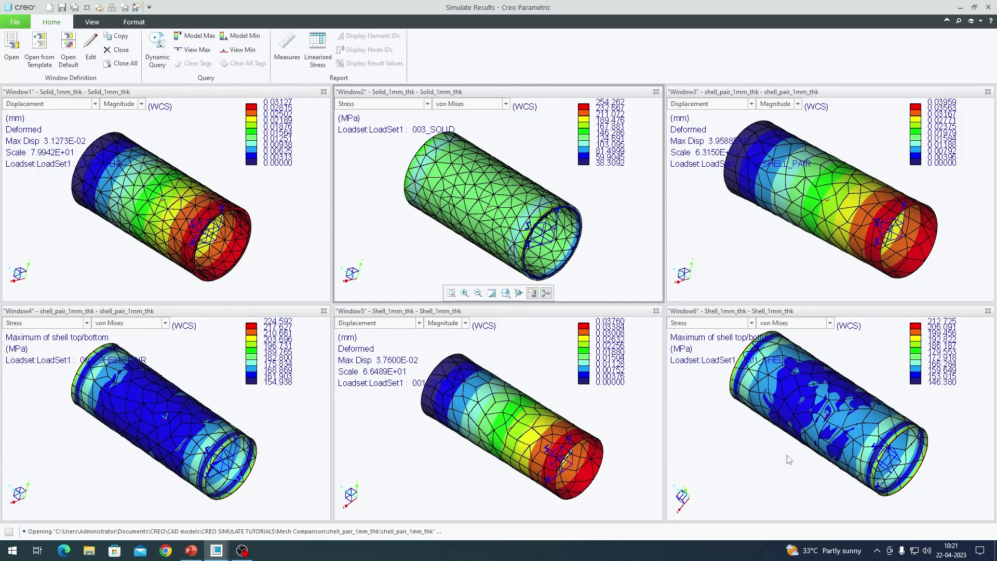